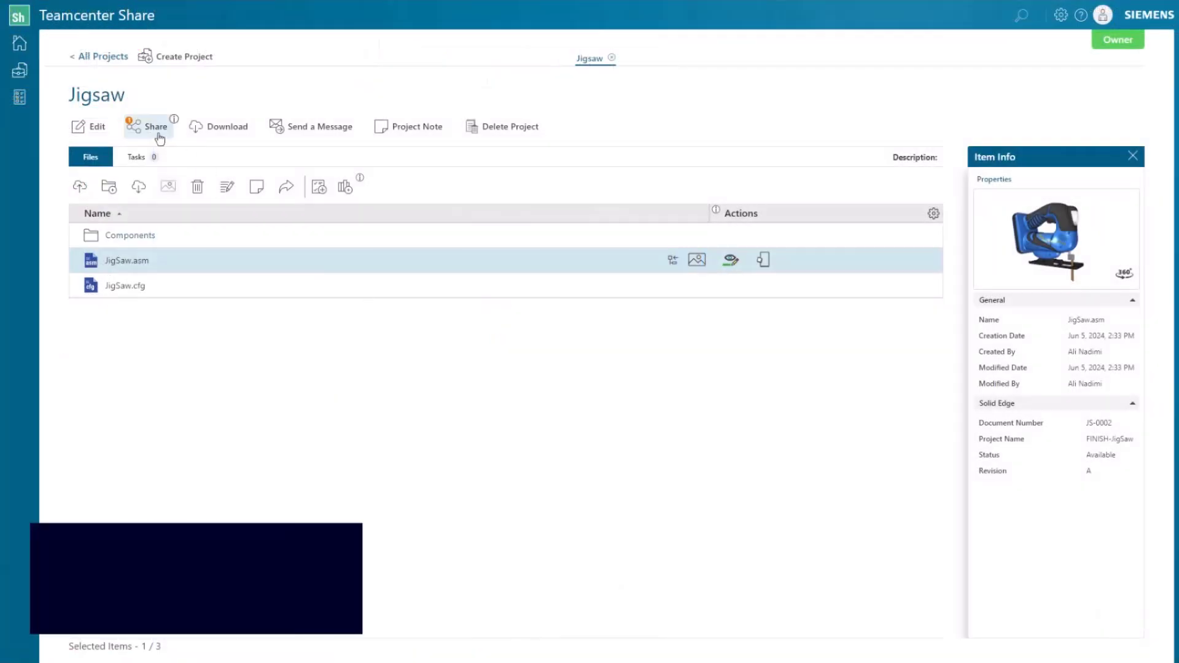
Examine the Jigsaw project's sharing settings and the access levels available for the collaborator, and return to the project files
left_click(152, 126)
left_click(667, 205)
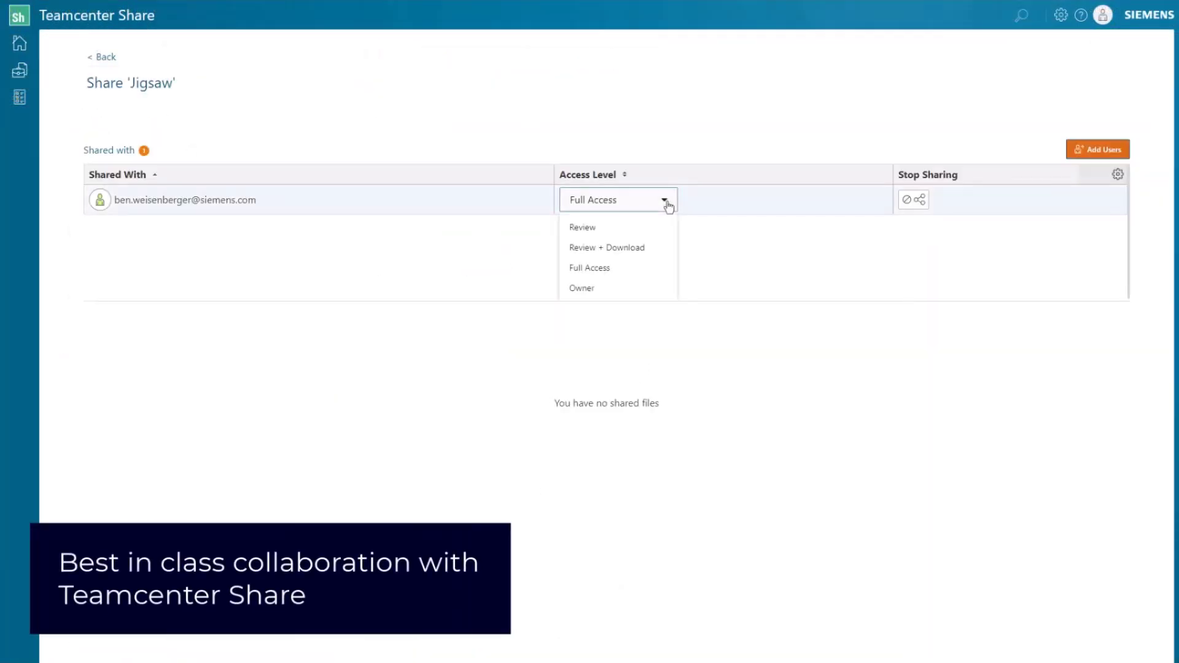
left_click(667, 206)
left_click(105, 57)
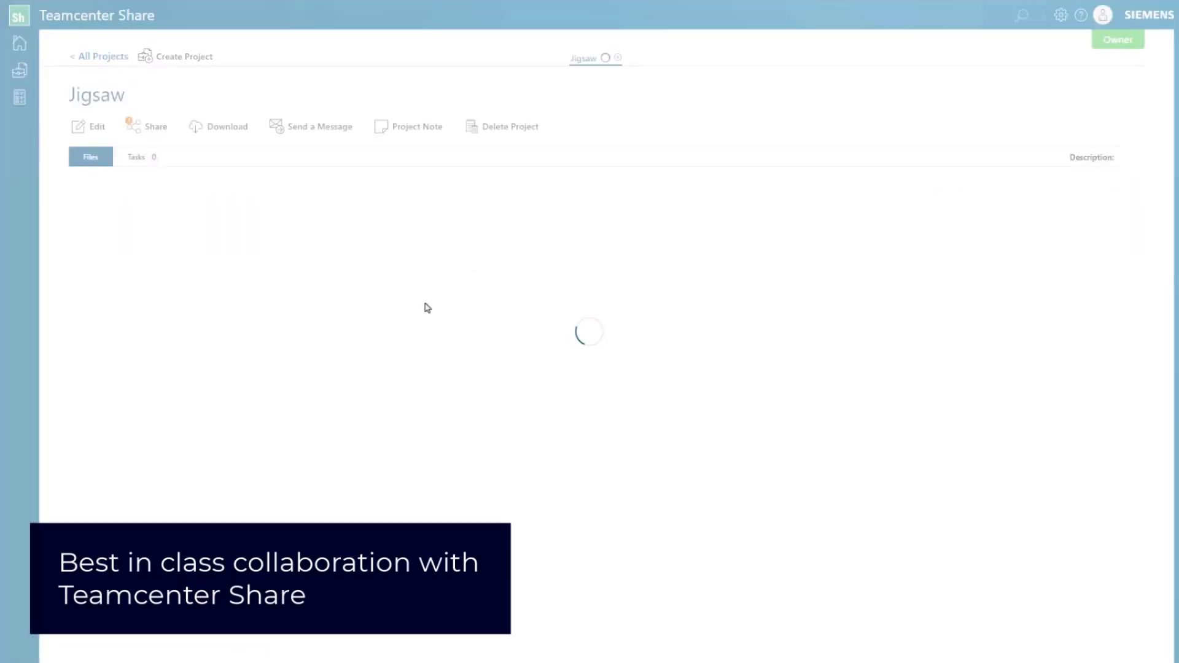
Start a new task for JigSaw.asm named "Mold" with the description "Develop the necessary mold for the jigsaw"
left_click(362, 263)
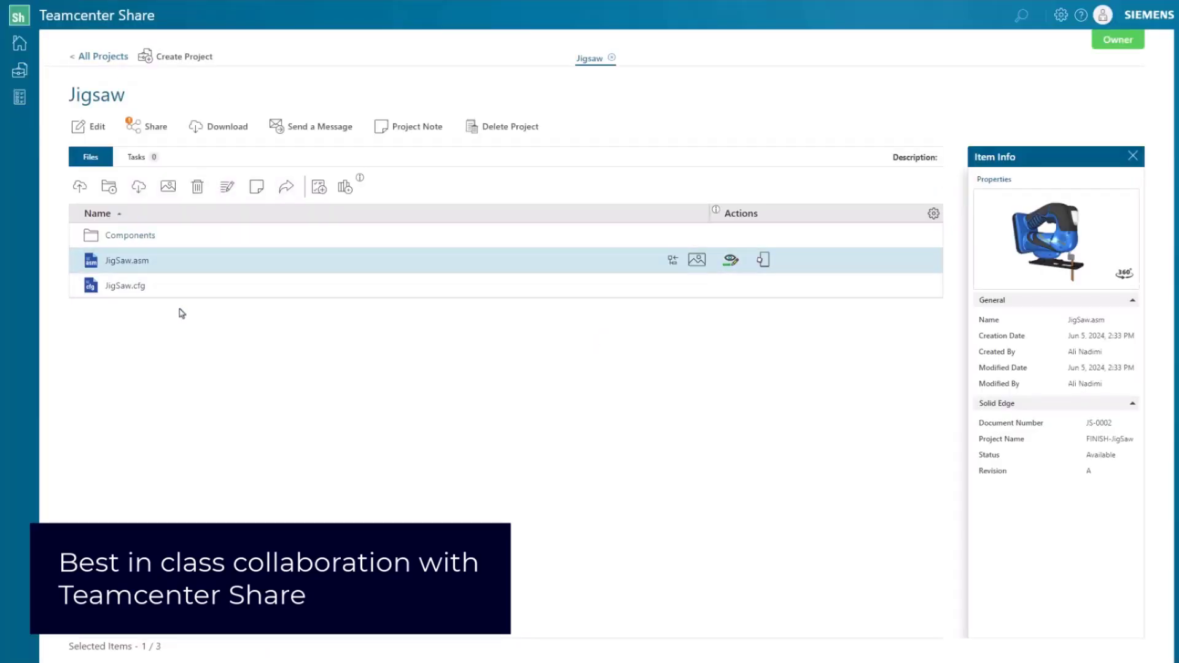
left_click(318, 187)
left_click(464, 216)
type("Mold")
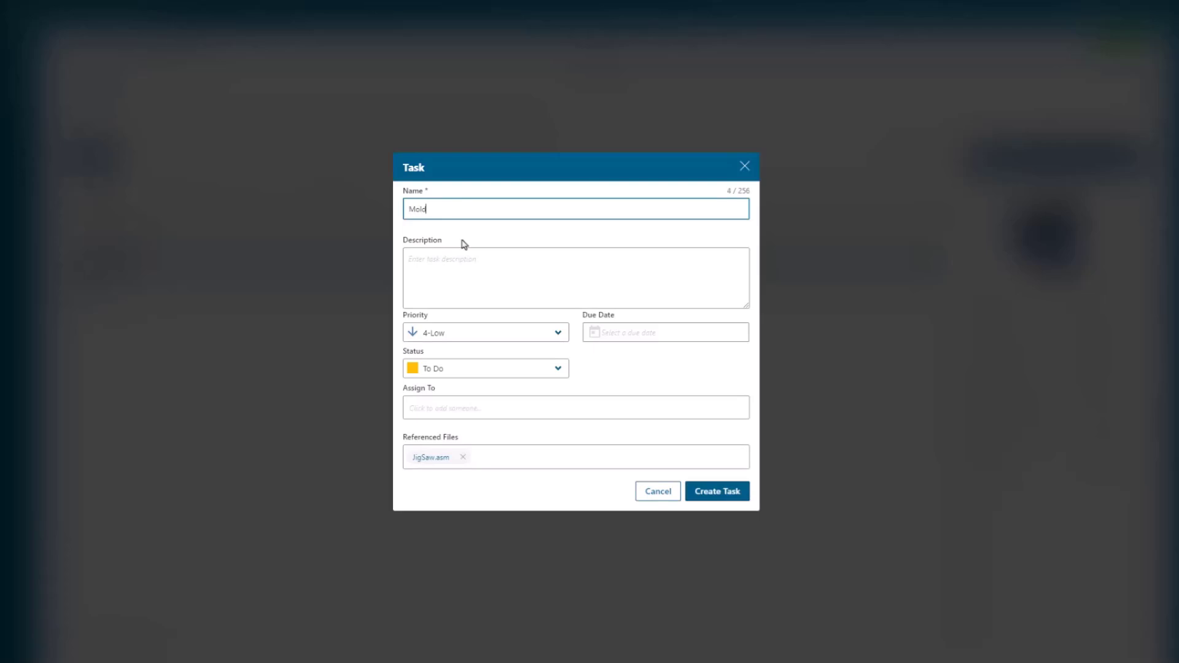
left_click(418, 268)
type("D")
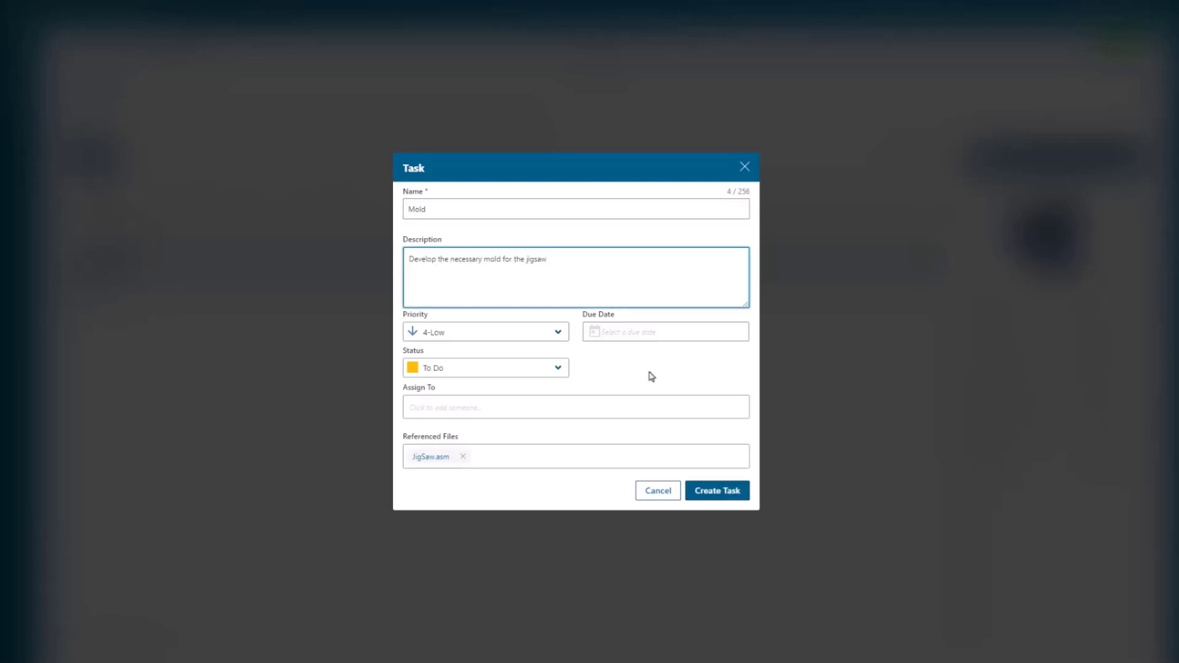
Set the task's priority to 2-Important and its due date to 7/12/2024
left_click(485, 332)
left_click(442, 356)
left_click(641, 337)
left_click(543, 135)
left_click(518, 238)
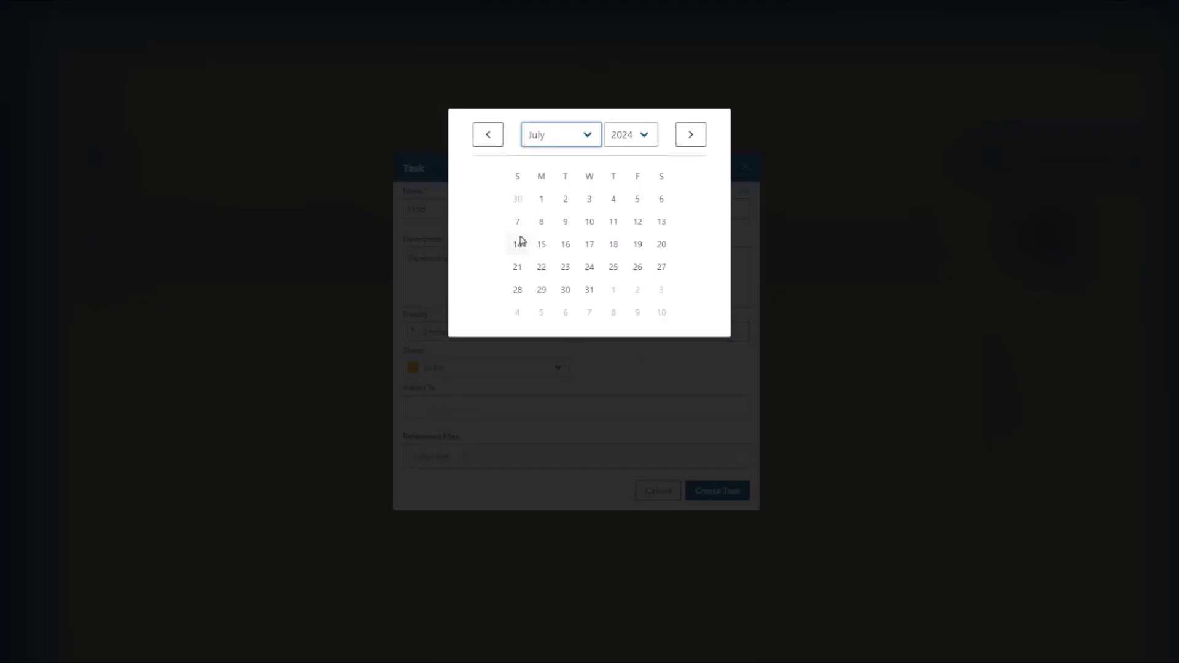
left_click(638, 222)
Assign the task to the project collaborator
left_click(490, 403)
type("be")
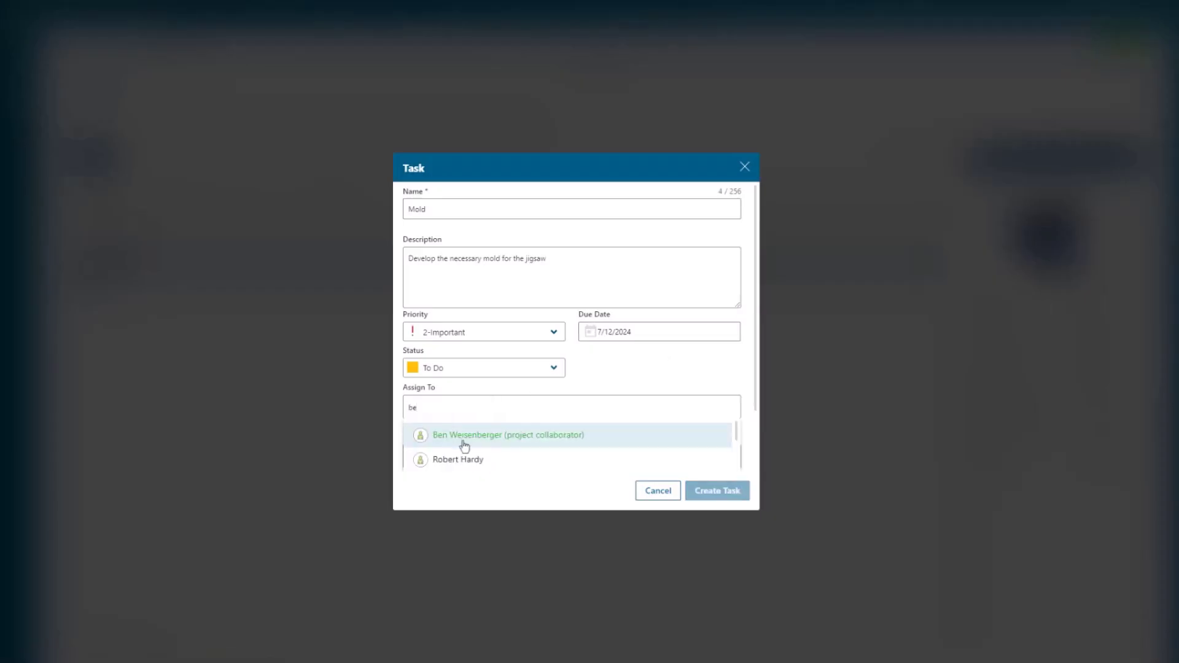
left_click(462, 437)
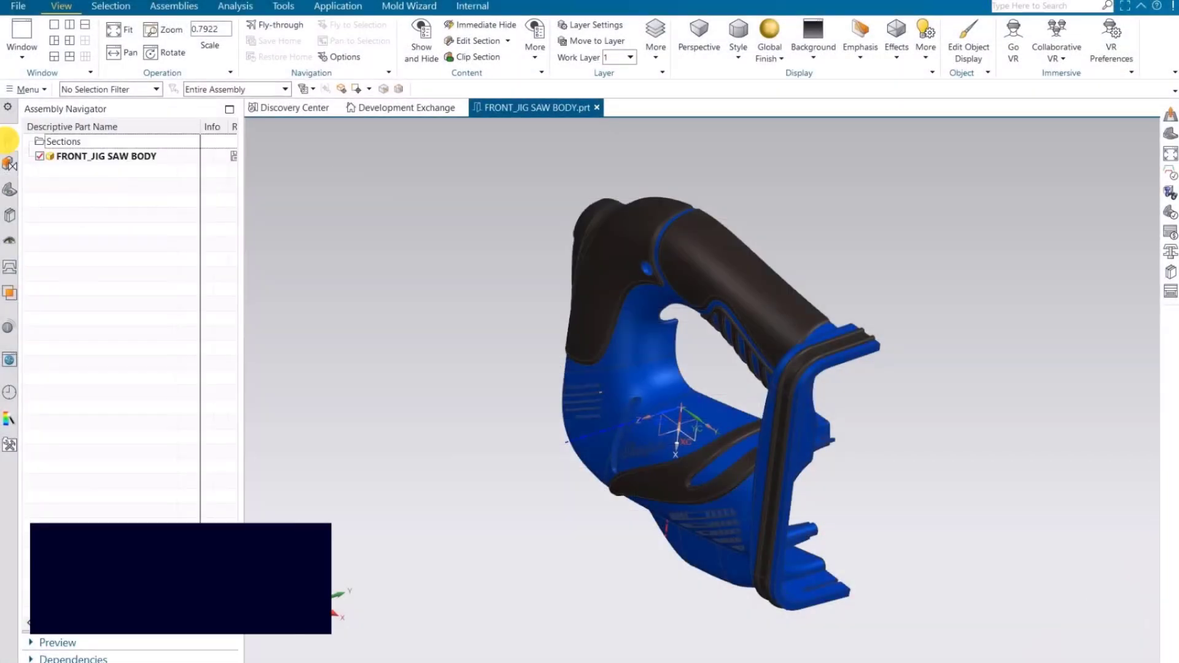
Switch to NX and initialize a Mold Wizard project for the front jigsaw body, named 2206, with ABS material and the ESI configuration
left_click(18, 6)
left_click(63, 6)
left_click(533, 8)
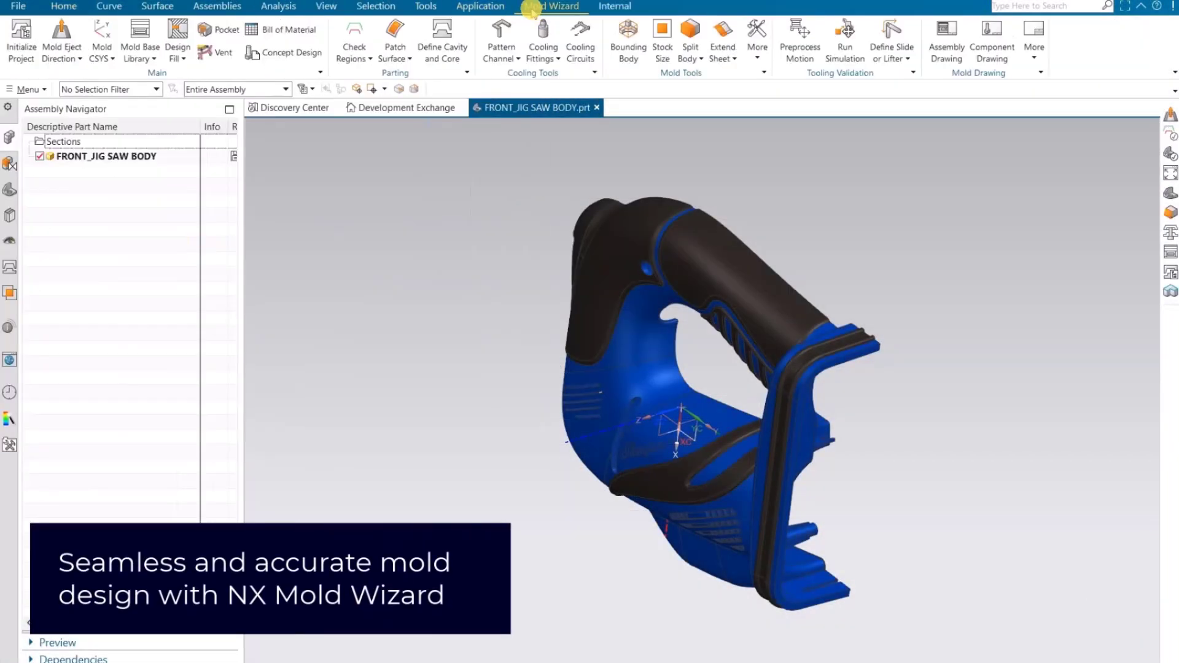
left_click(21, 34)
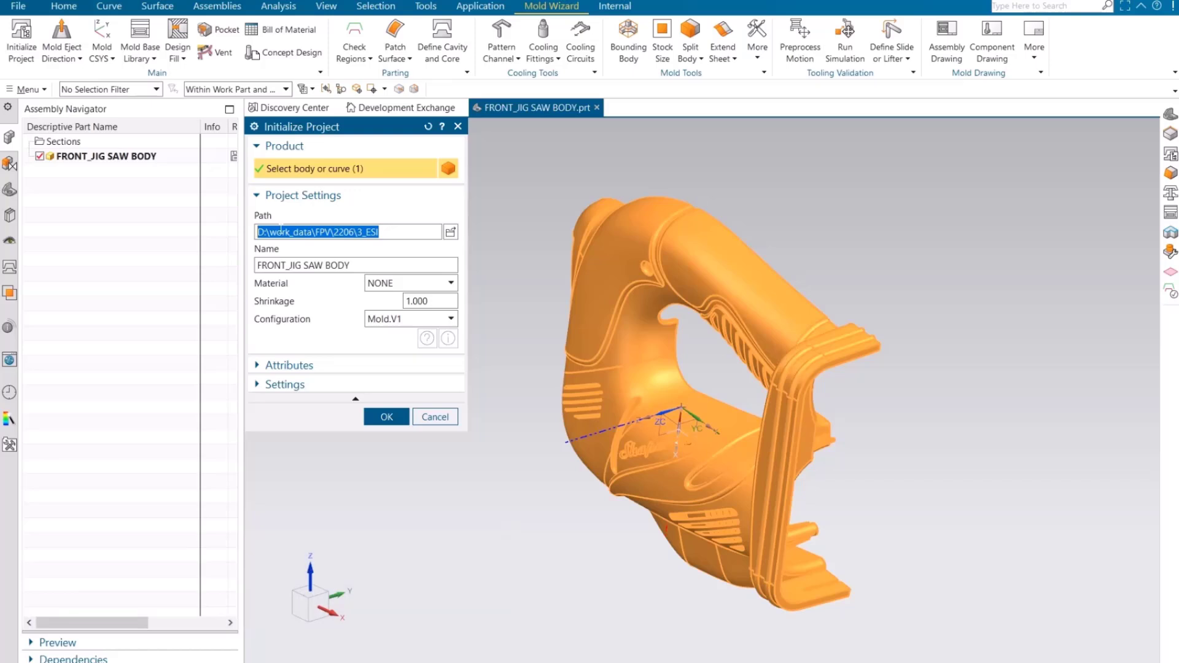
key("Tab")
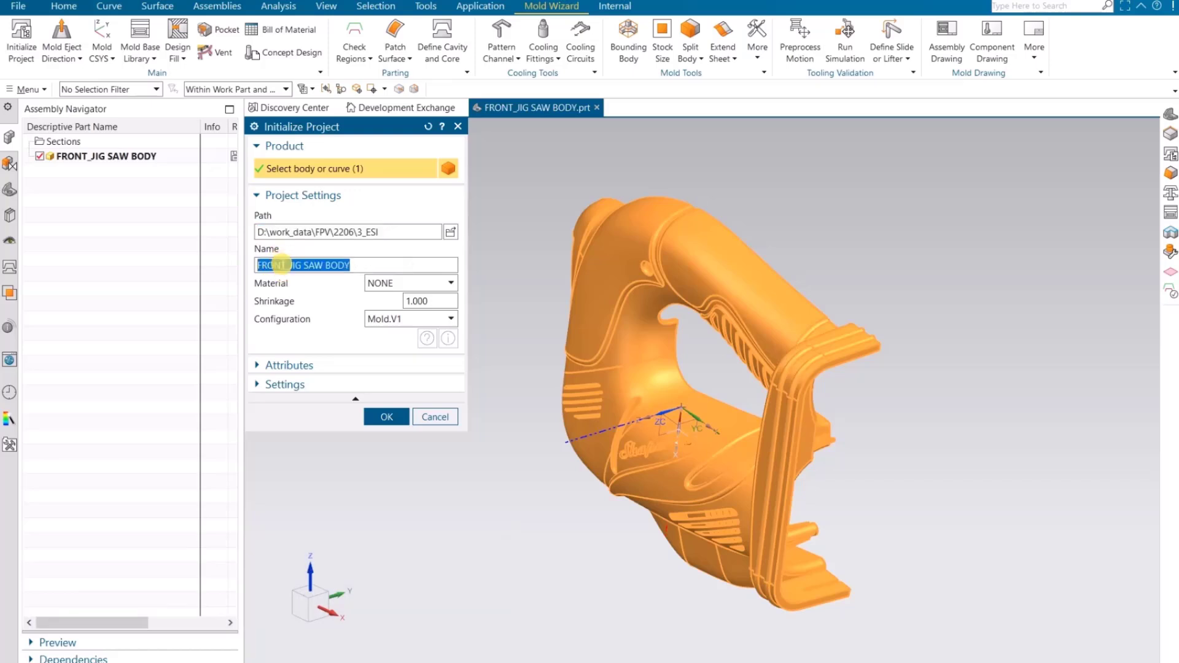
type("2206")
left_click(420, 284)
left_click(402, 324)
left_click(401, 321)
left_click(397, 363)
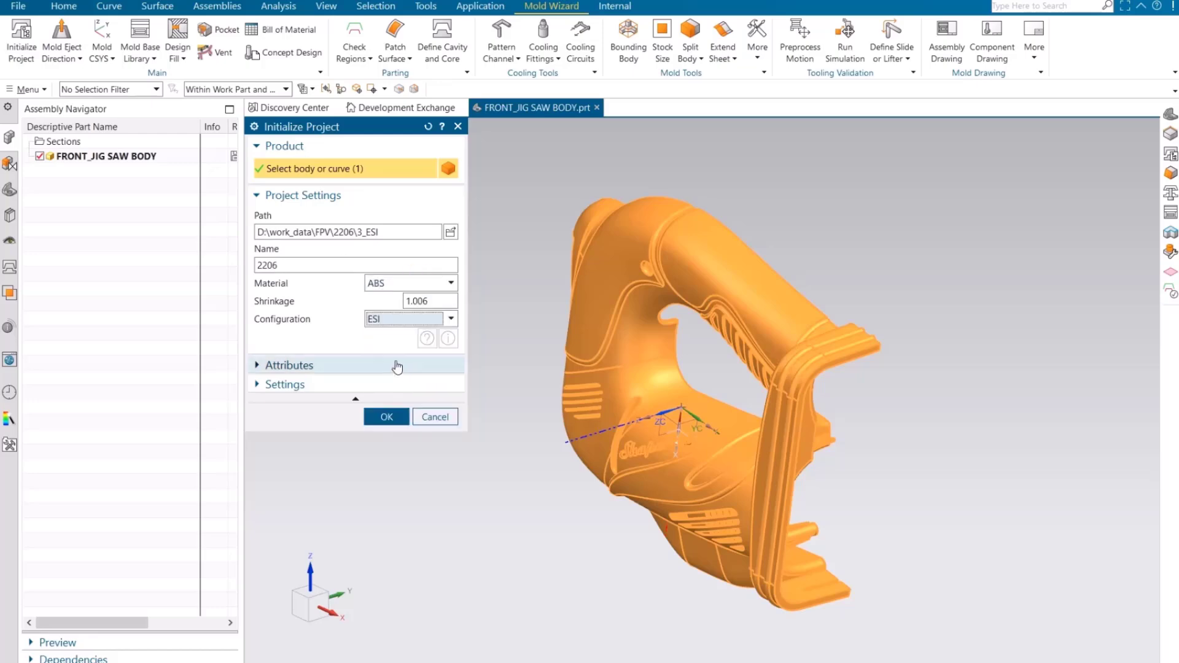
left_click(393, 420)
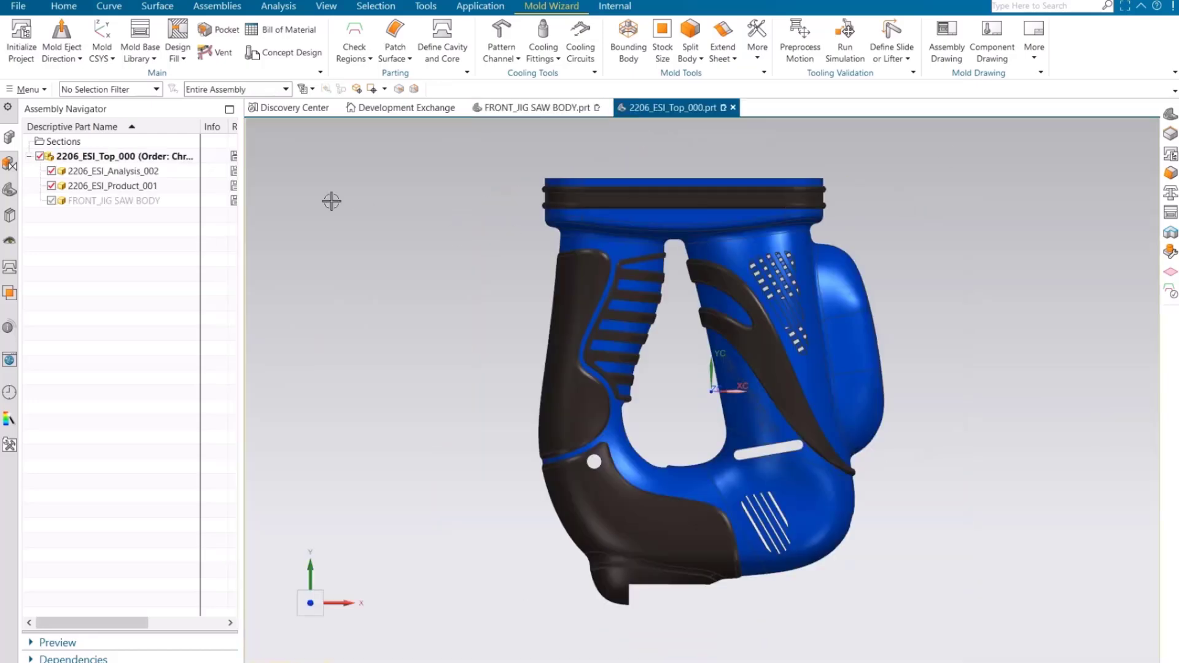
Open the 2206_ESI_Analysis_002 component in its own window and run the Mold Part Quality validation on its body
right_click(155, 171)
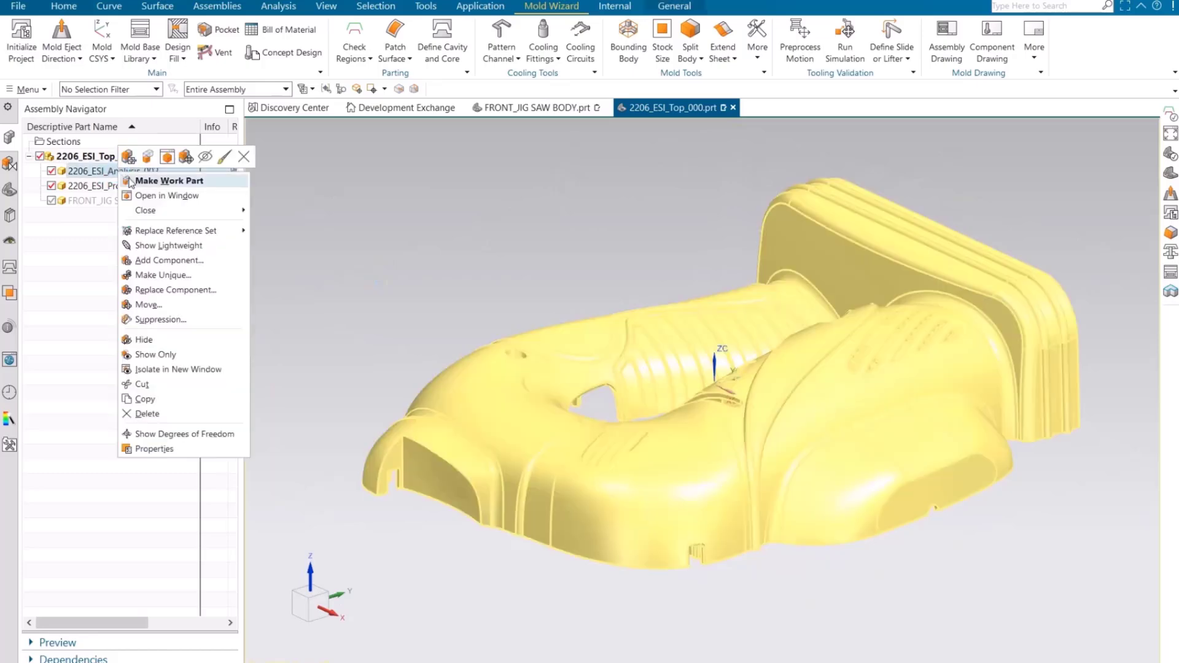
left_click(190, 193)
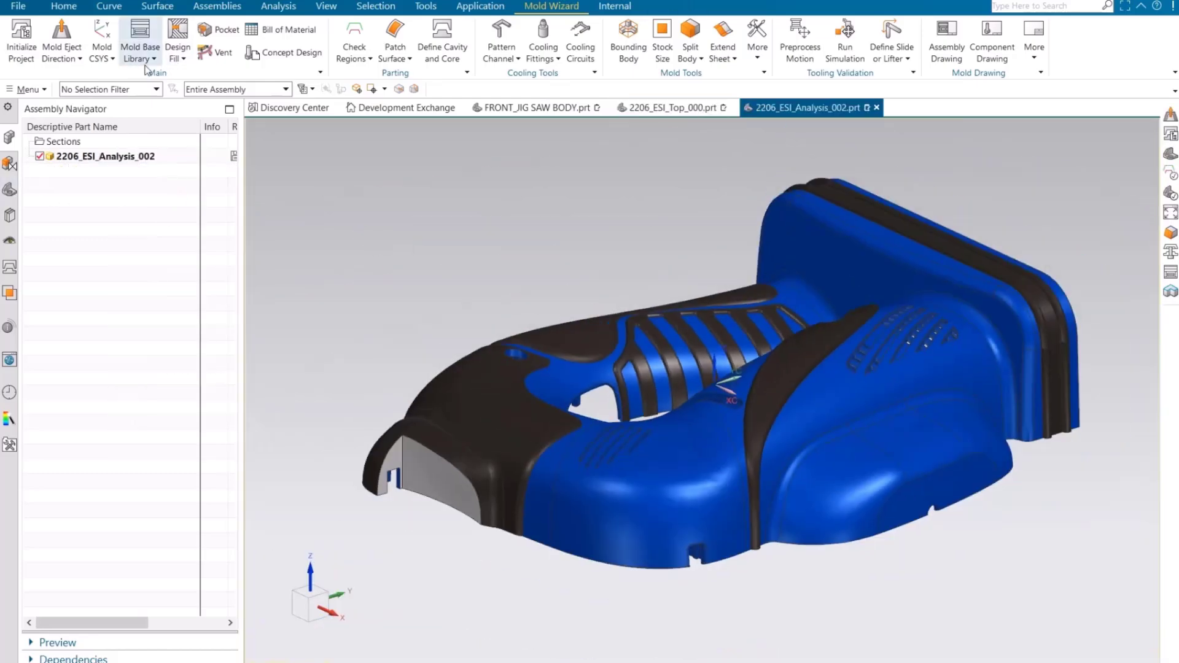
left_click(70, 58)
left_click(94, 121)
left_click(284, 240)
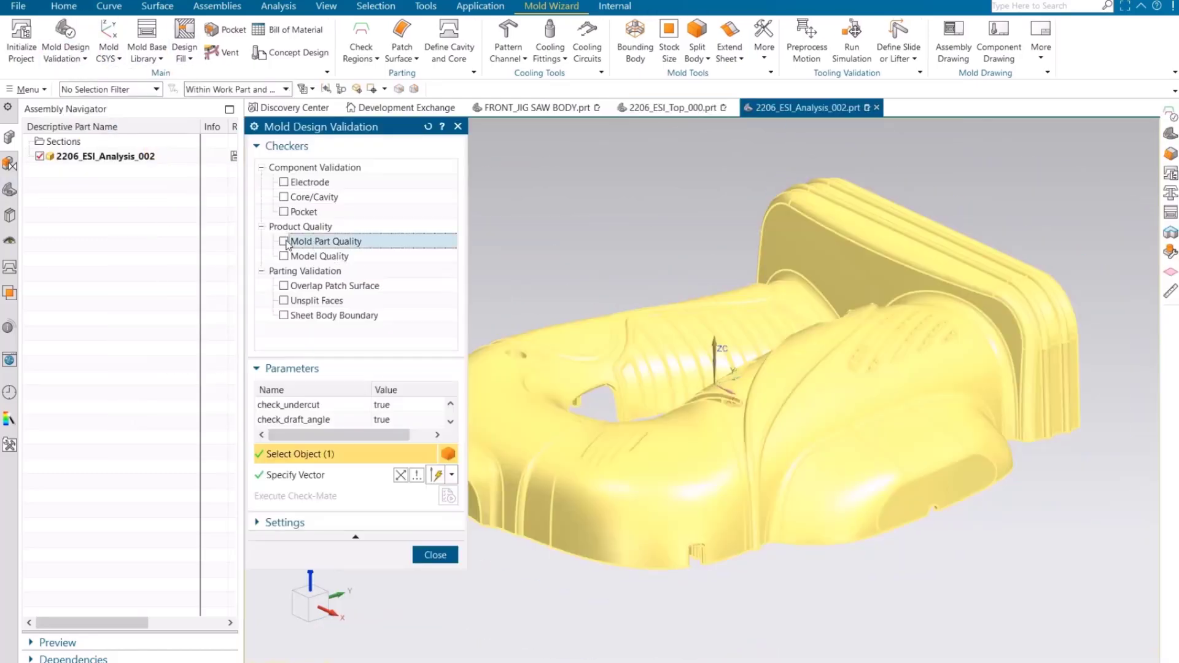
left_click(443, 496)
left_click(444, 496)
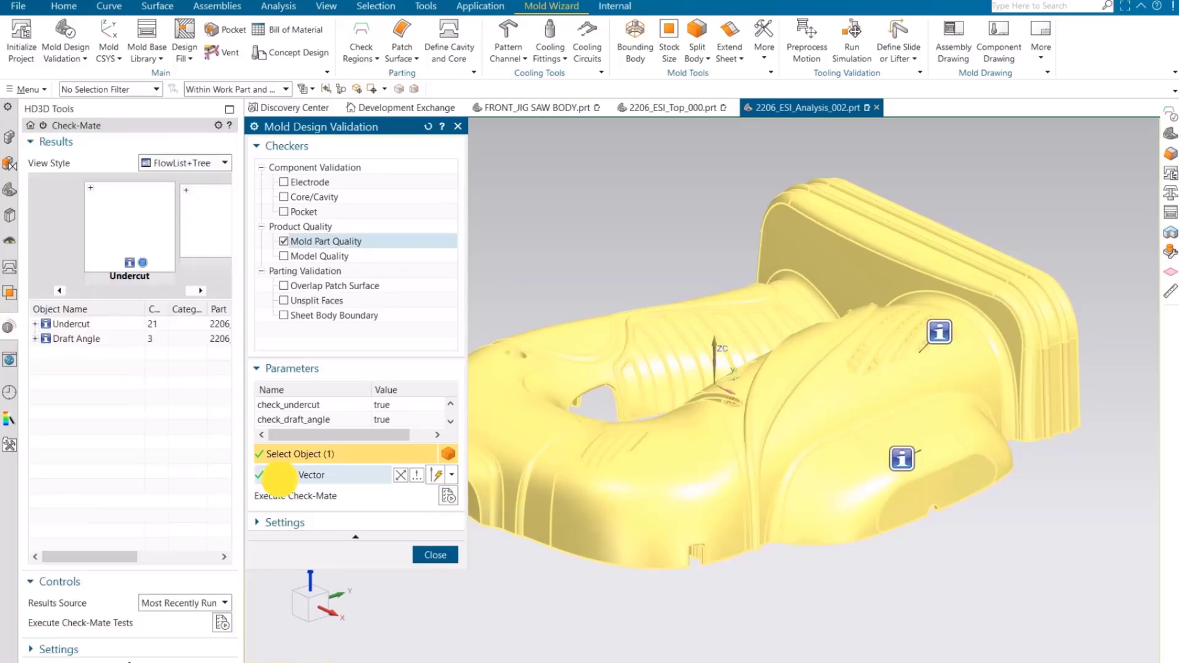
Examine the undercut and draft angle results, including the face angle groups 0 ~ 3, = 0 and -3 ~ 0
left_click(280, 478)
left_click(75, 327)
left_click(61, 339)
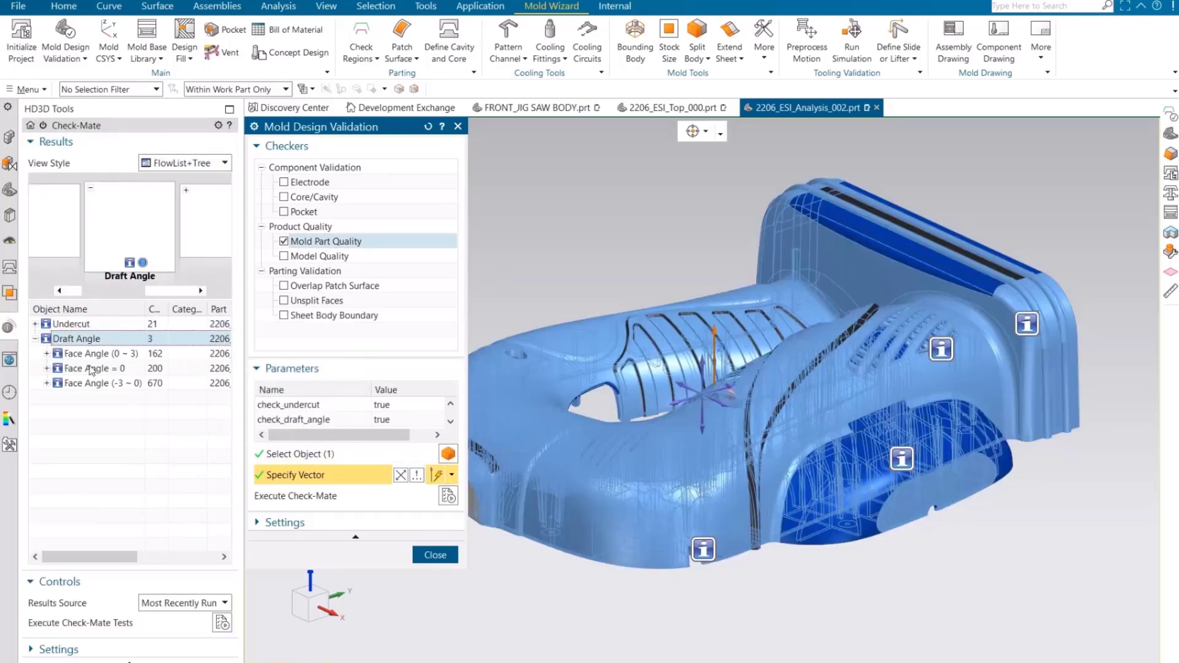
left_click(86, 354)
left_click(88, 368)
left_click(92, 383)
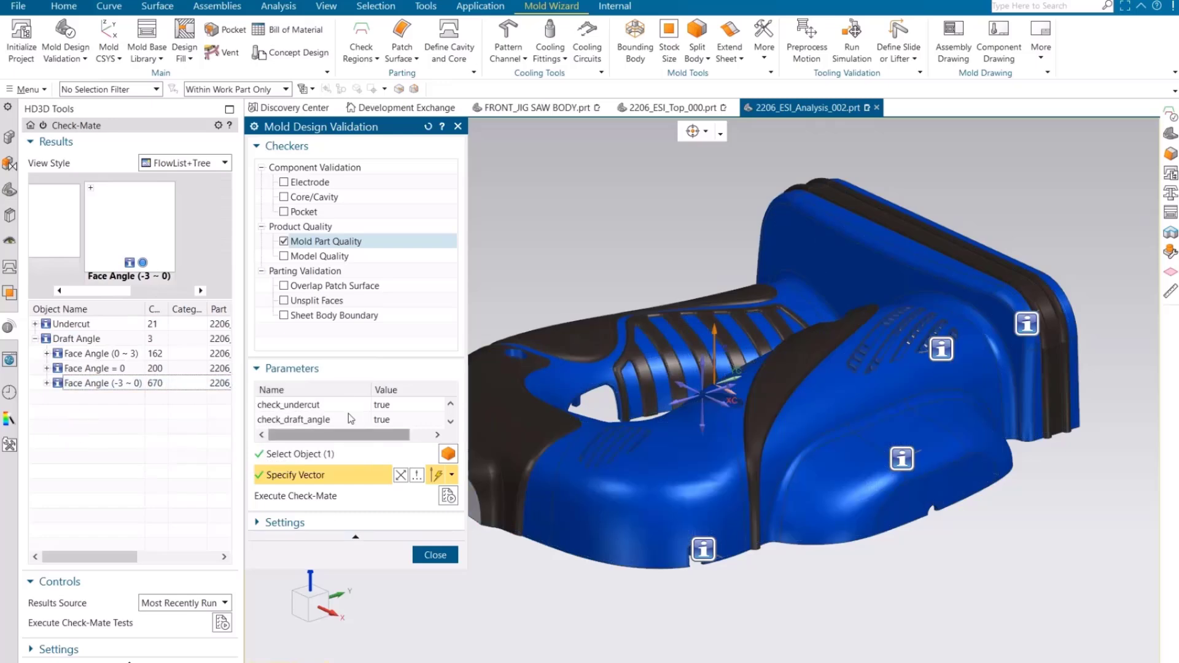
Run the Model Quality validation on the body, inspect its result and close the validation
left_click(284, 256)
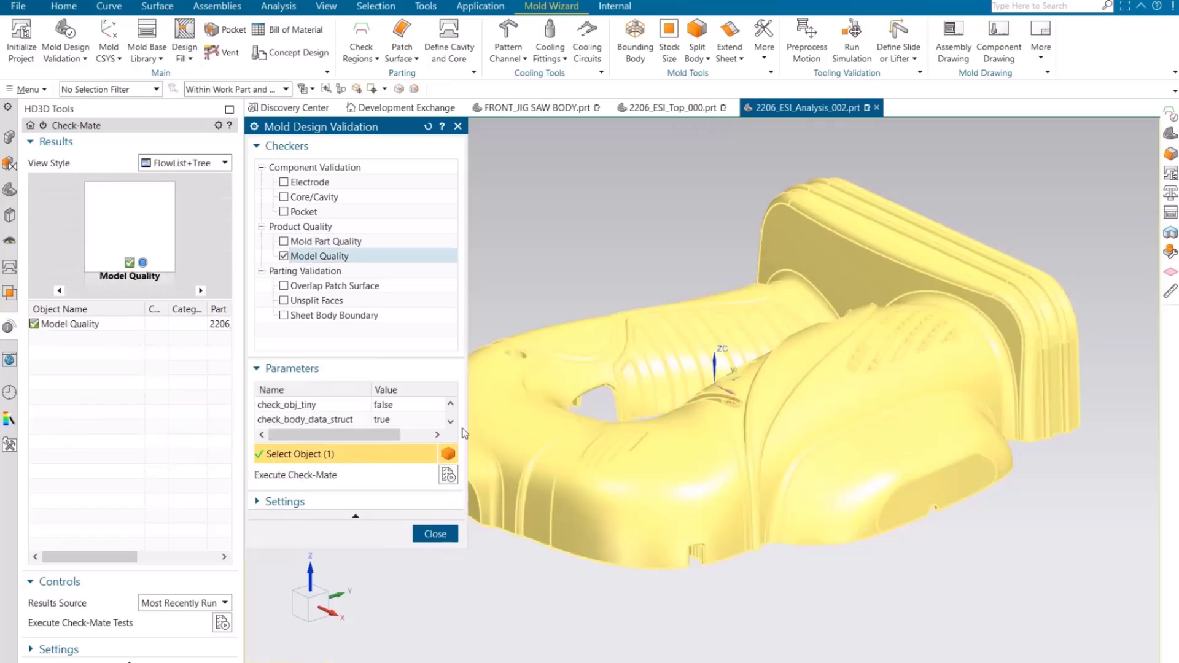
left_click(78, 326)
left_click(435, 534)
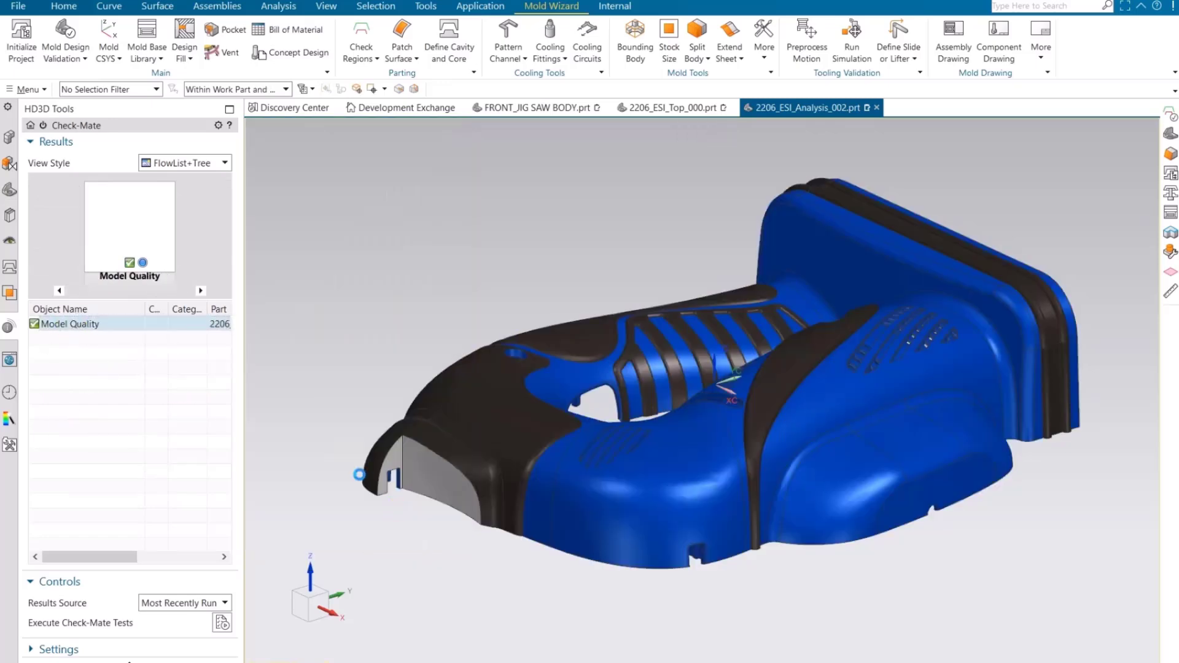
Calculate the body's mold regions with Check Regions, keeping existing regions, and apply the region colors
left_click(65, 52)
left_click(79, 142)
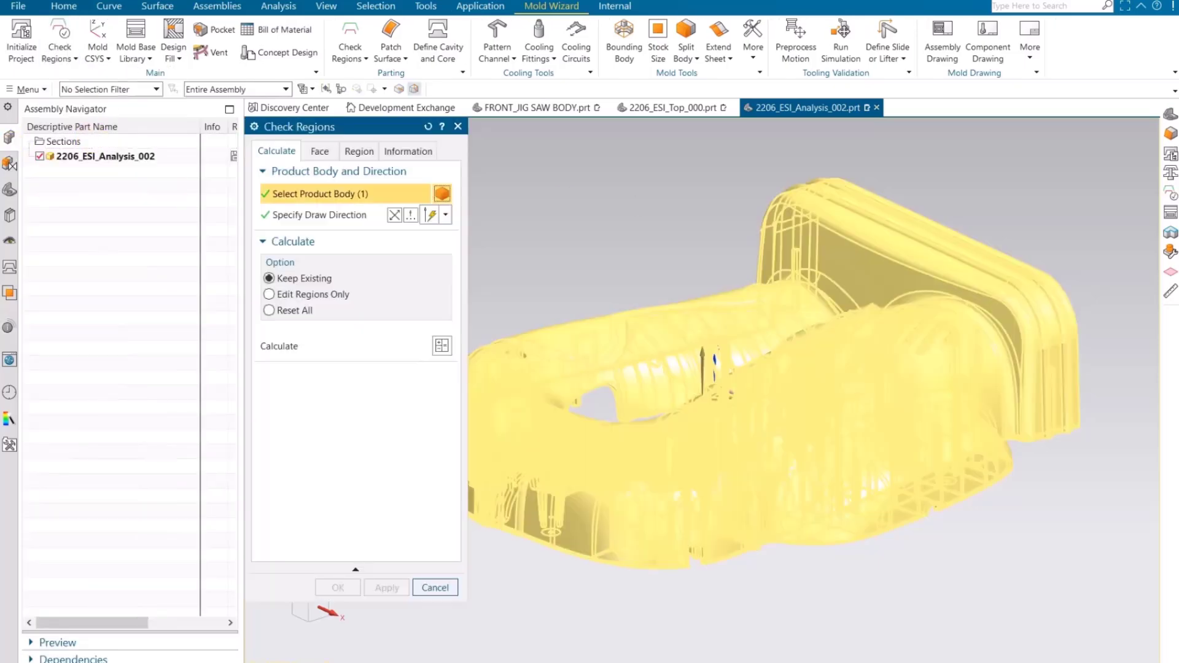
left_click(442, 345)
left_click(359, 151)
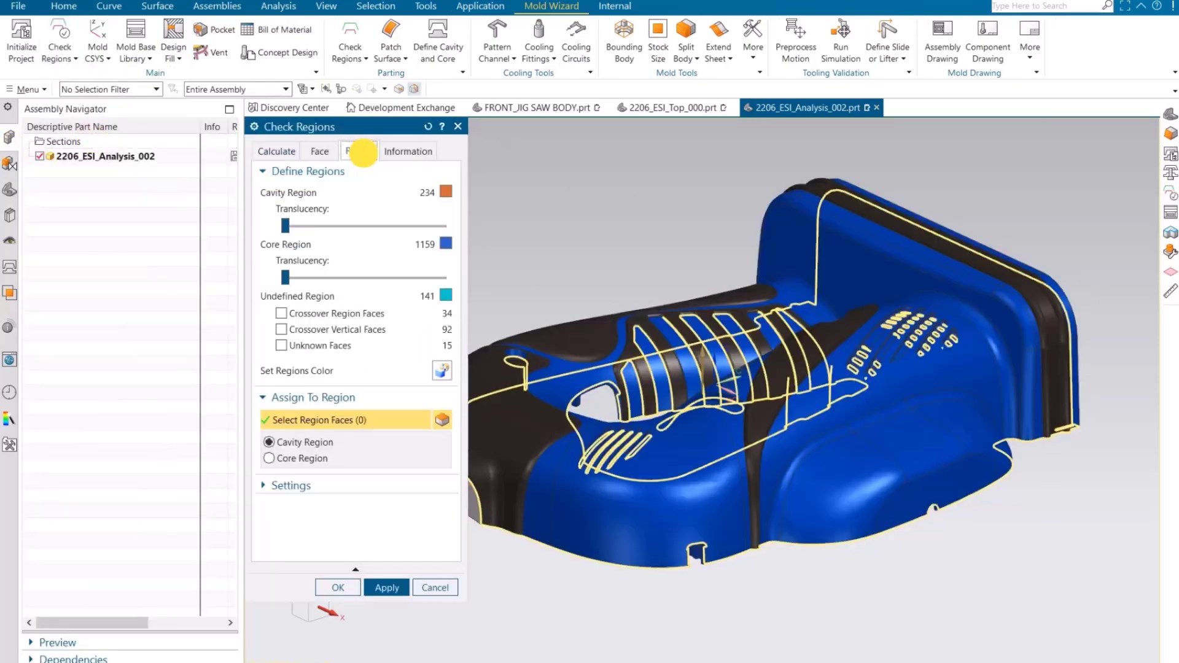
left_click(442, 369)
Assign the crossover region faces and unknown faces to the cavity region, and the crossover vertical faces to the core region
left_click(281, 313)
left_click(281, 345)
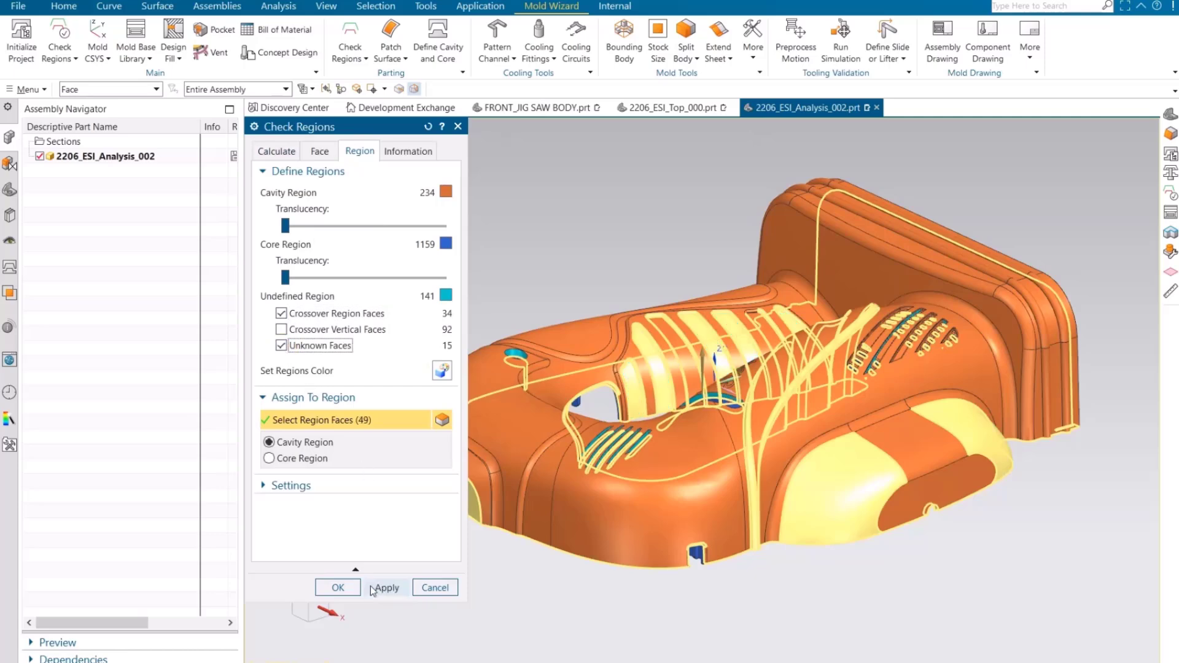
left_click(325, 333)
left_click(324, 460)
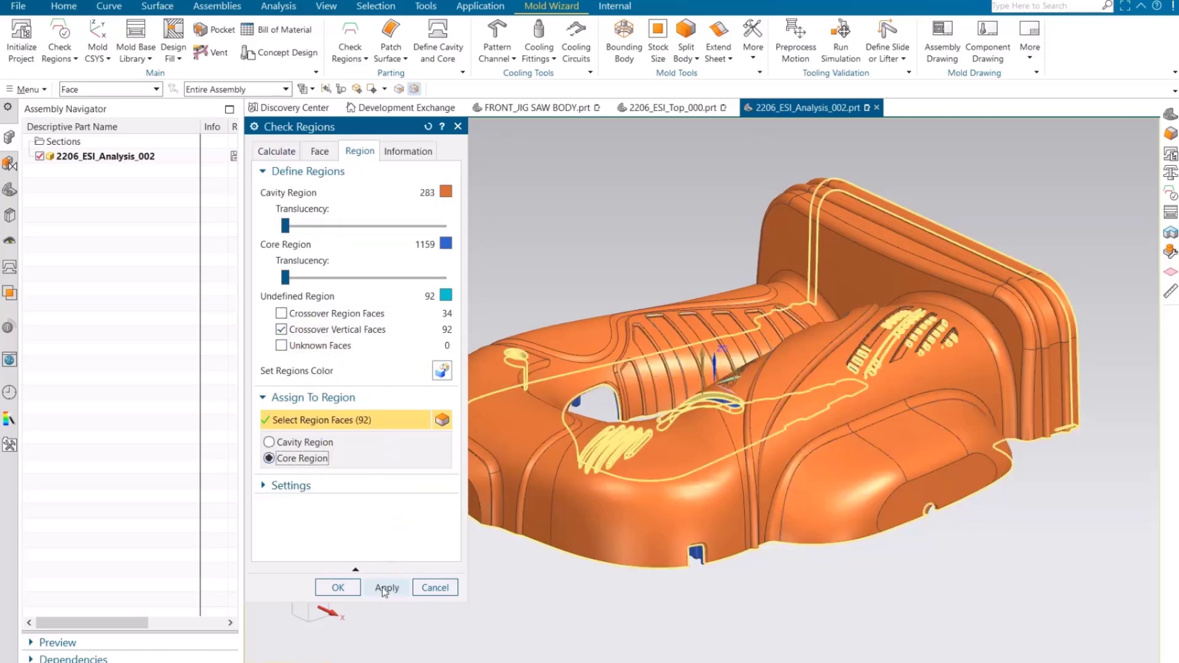
left_click(387, 590)
Inspect the region colors and face analysis on the body from several angles, and close the region check
middle_click_drag(779, 503, 789, 596)
left_click(320, 152)
left_click(271, 394)
middle_click_drag(842, 473, 835, 322)
left_click(268, 410)
middle_click_drag(854, 509, 791, 354)
left_click(435, 587)
Calculate the body's wall thickness with the Rolling Ball method and examine the thickness color map from several angles
left_click(60, 59)
left_click(92, 122)
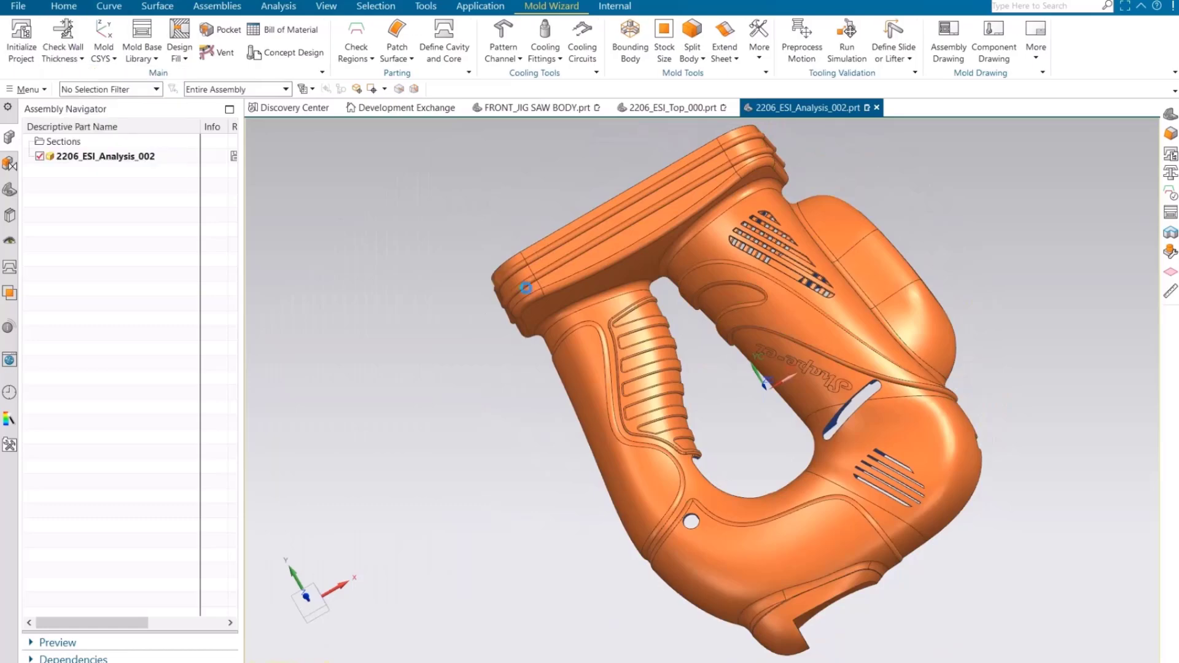
left_click(447, 484)
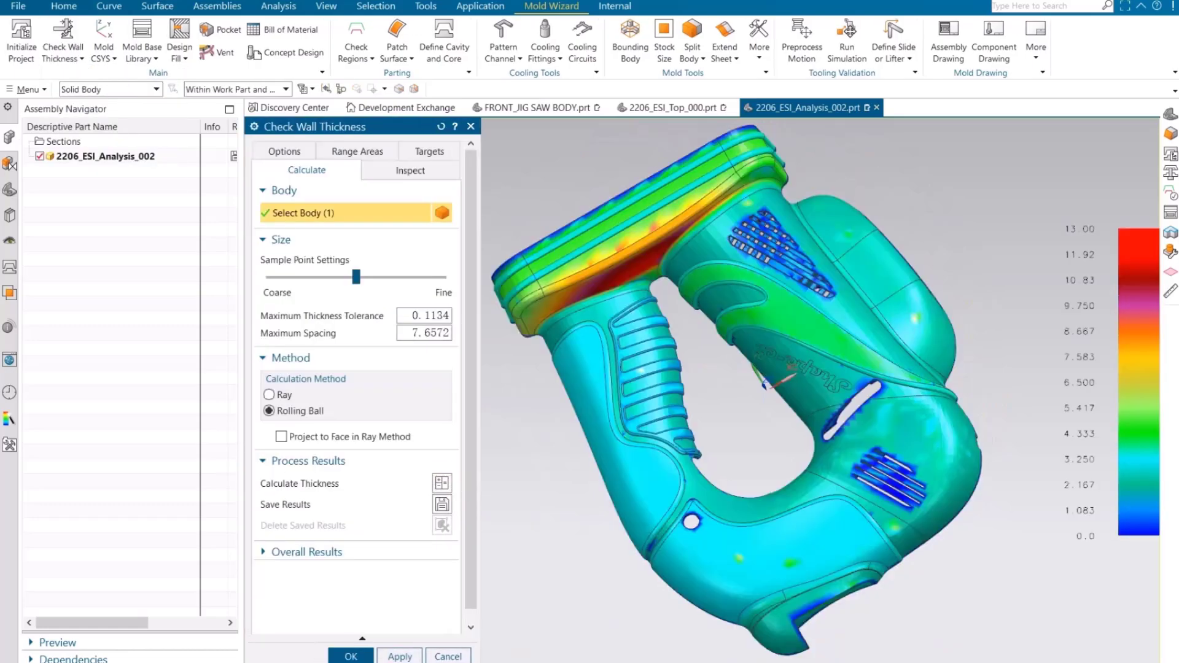
middle_click_drag(815, 381, 818, 346)
middle_click_drag(584, 247, 794, 287)
mouse_move(894, 407)
middle_mouse_down()
mouse_move(837, 416)
mouse_move(846, 431)
middle_mouse_up()
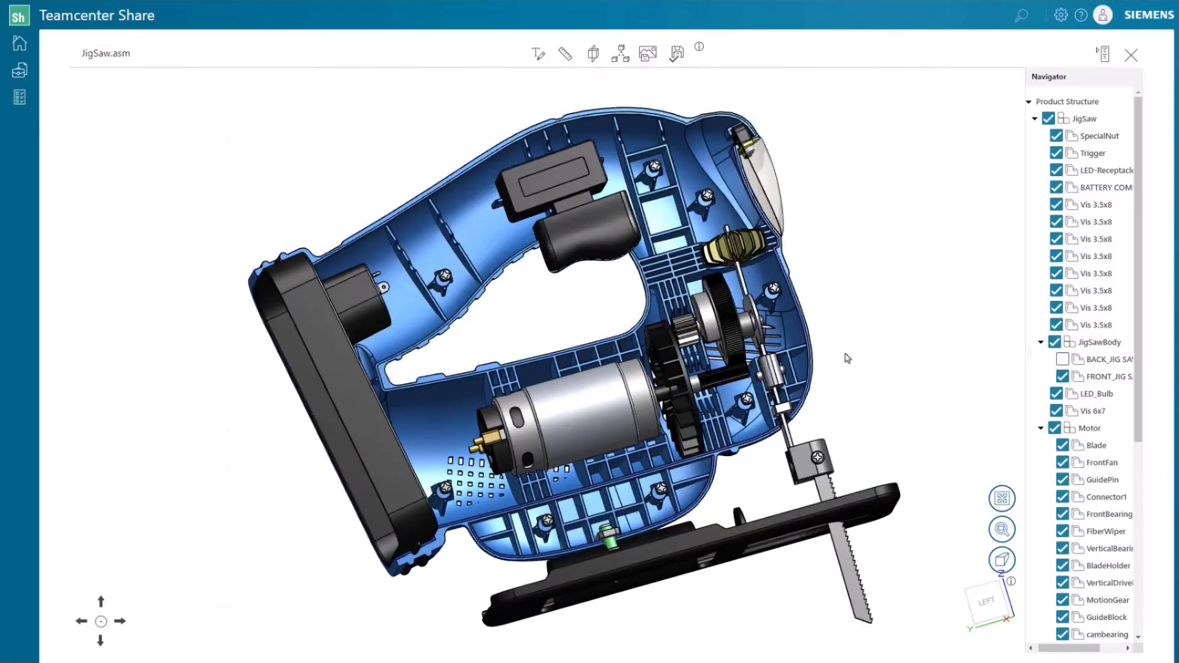
In Teamcenter Share, mark up JigSaw.asm with an ellipse around the front gear area and the note "Add the necessary drafts for mold design"
left_click(538, 53)
left_click(524, 82)
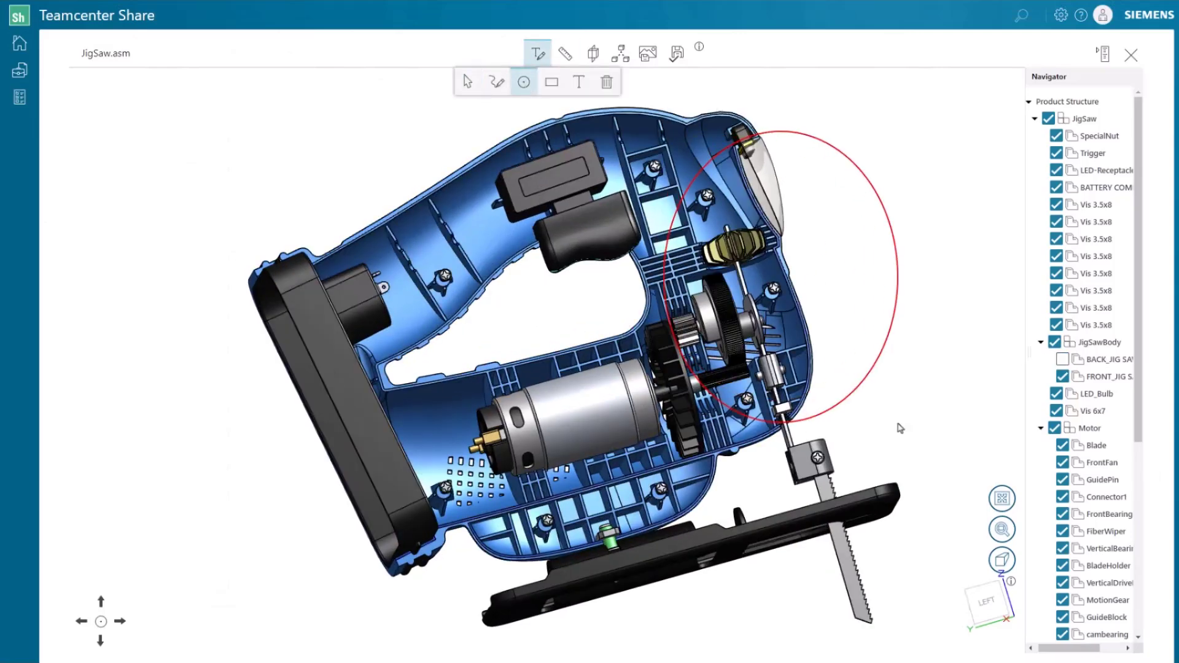
left_click(579, 82)
left_click(939, 333)
left_click_drag(915, 346, 884, 371)
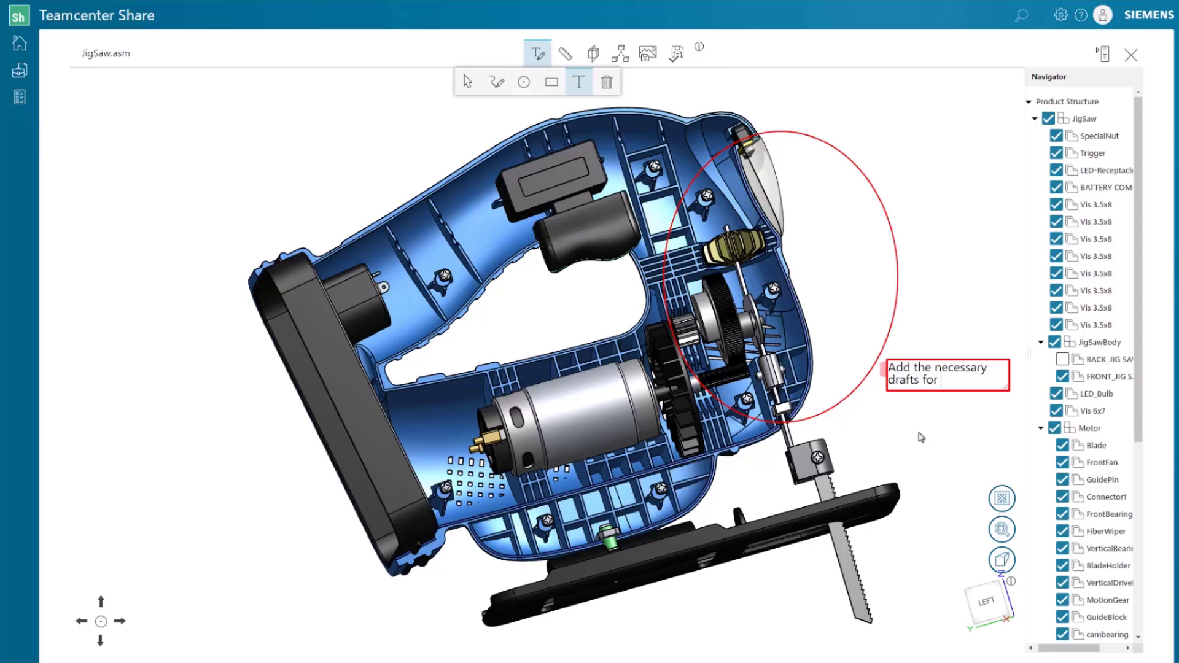
type("gn")
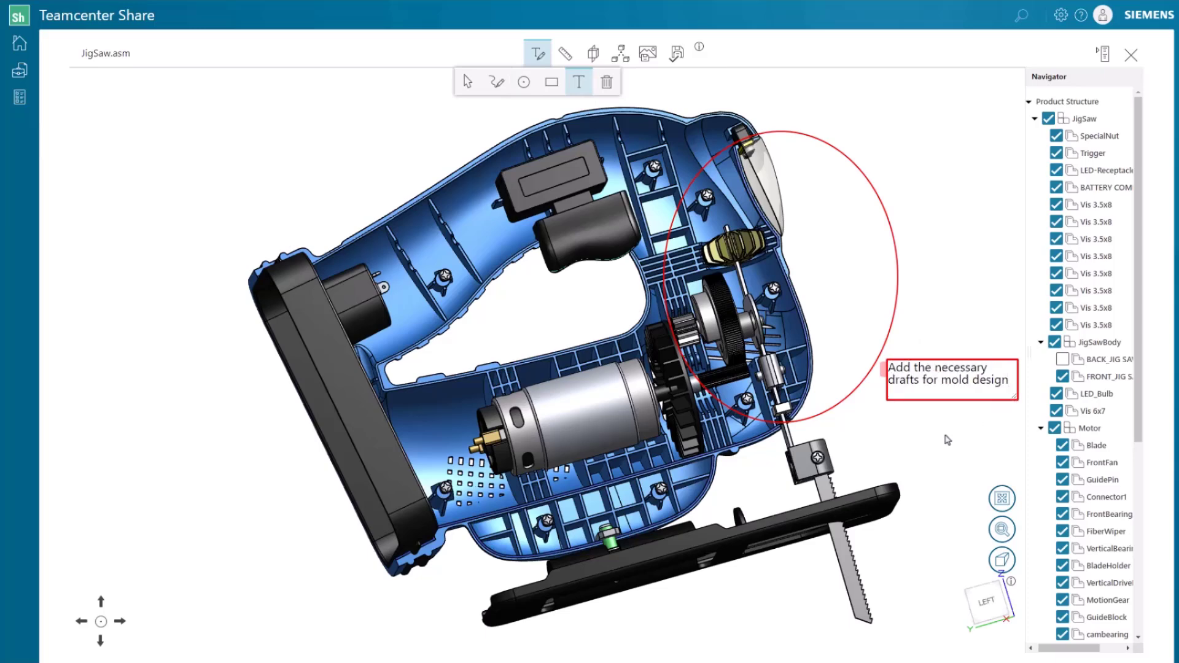
Save the markup under the name "Drafts"
type("D")
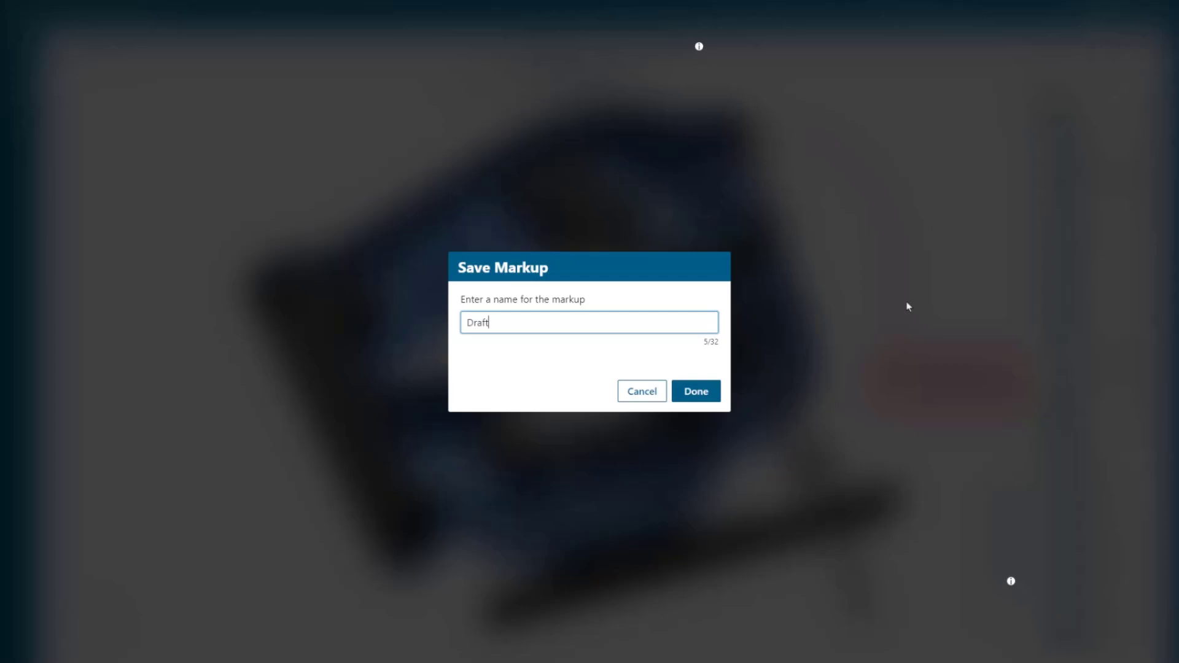
type("raft")
key("Return")
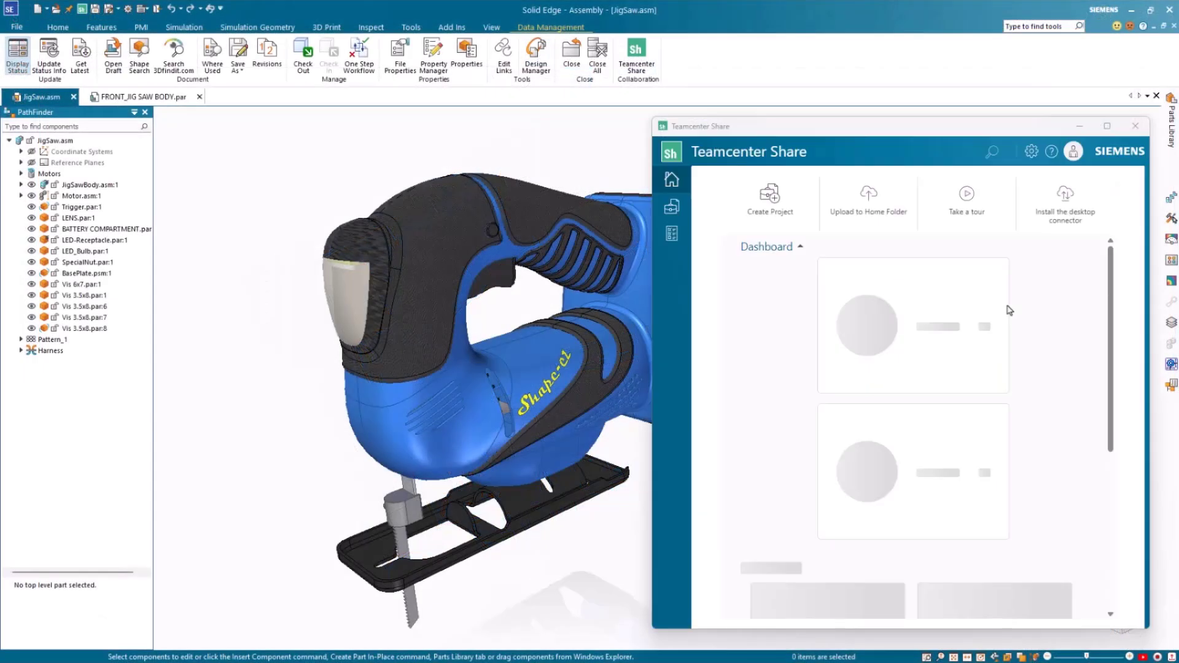
Switch to Solid Edge, open the Jigsaw project in its Teamcenter Share window, and list the markup views of JigSaw.asm
left_click_drag(1111, 385, 1111, 439)
left_click(818, 453)
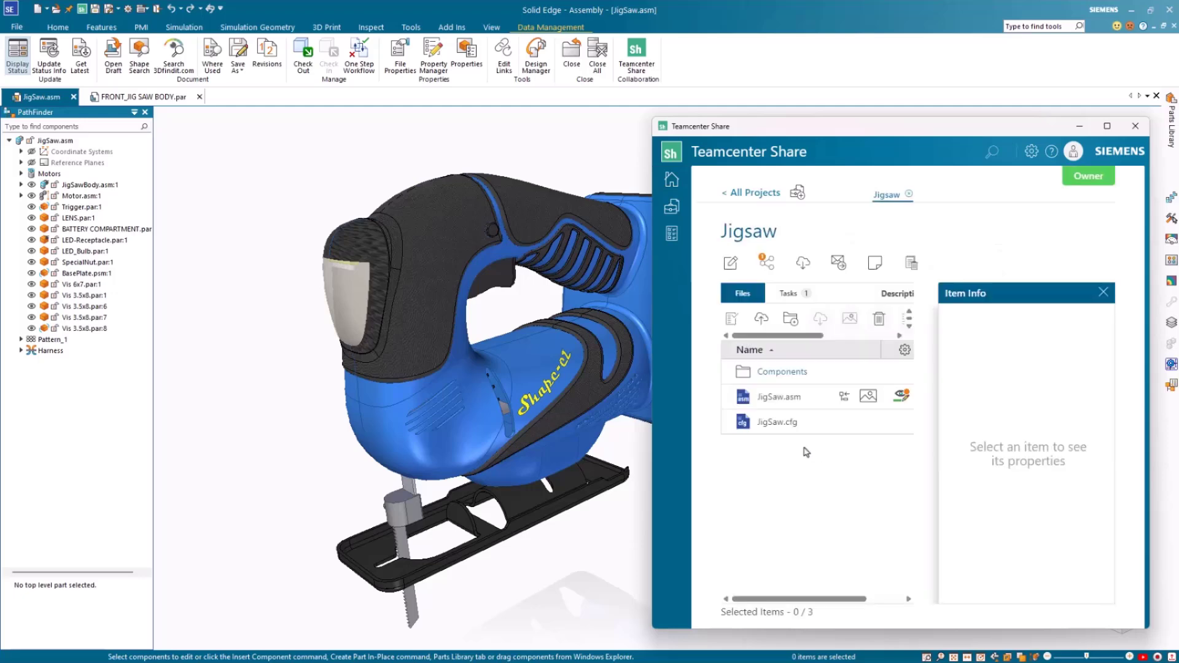
left_click(900, 395)
left_click(760, 523)
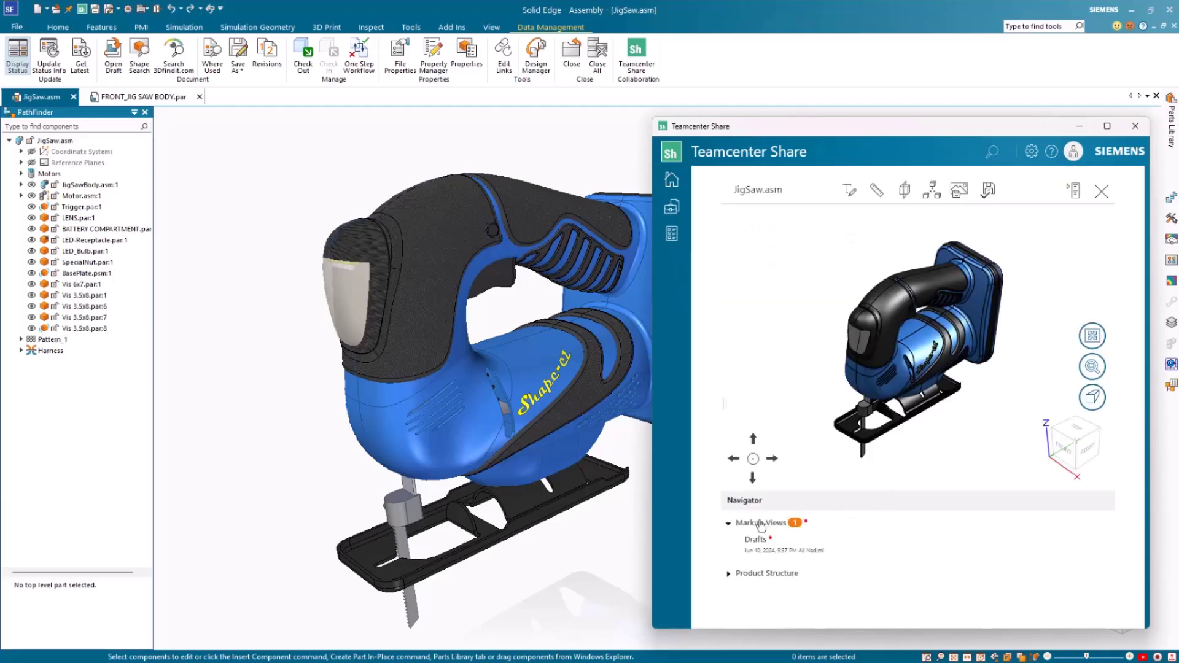
Display the Drafts markup view of JigSaw.asm, close Teamcenter Share and return to the front body part
left_click(779, 546)
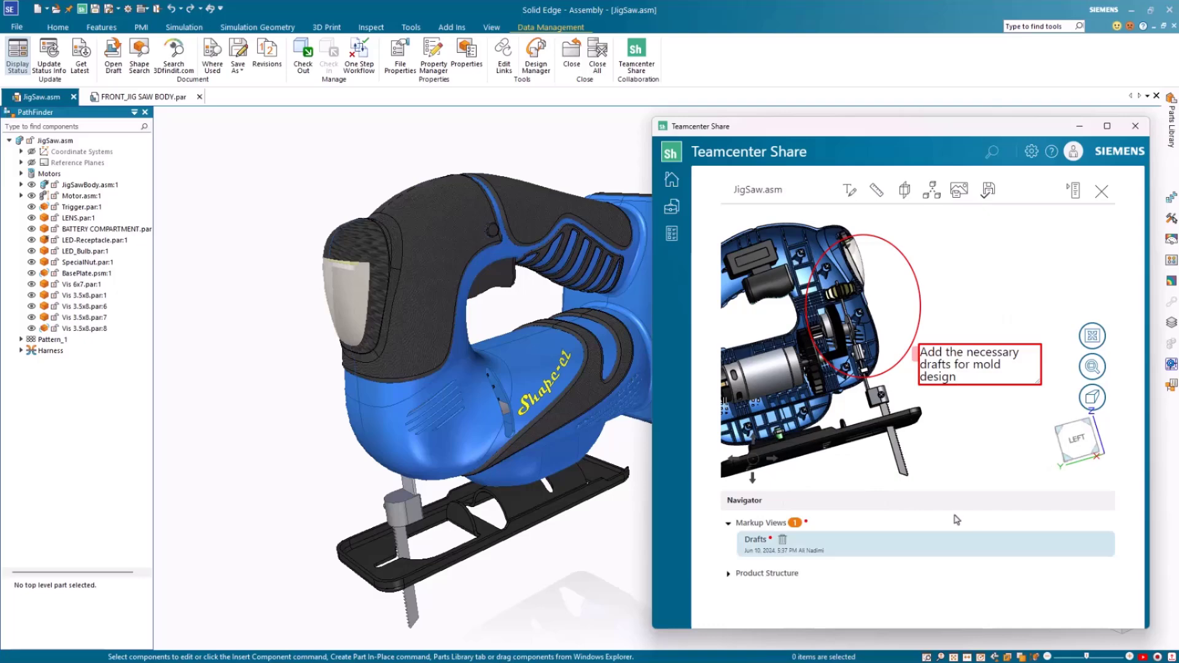
left_click(1135, 126)
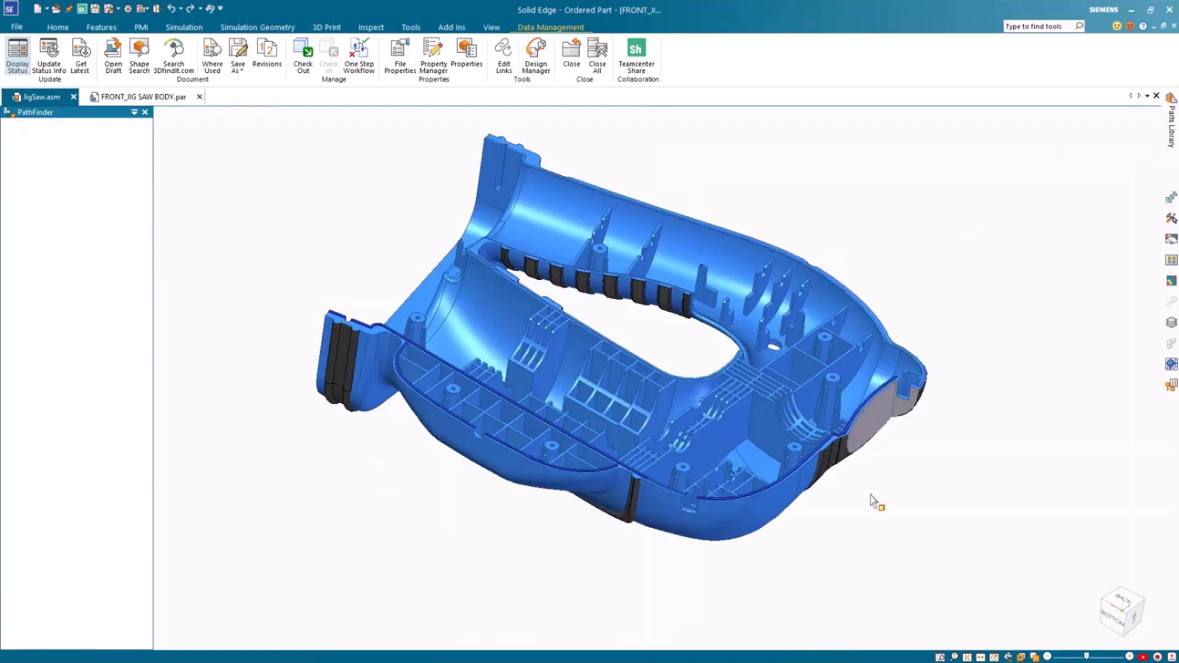
Add a 2° draft to the flat gray end face beside the U-shaped notch of FRONT_JIG SAW BODY.par
scroll(871, 507, "up", 5)
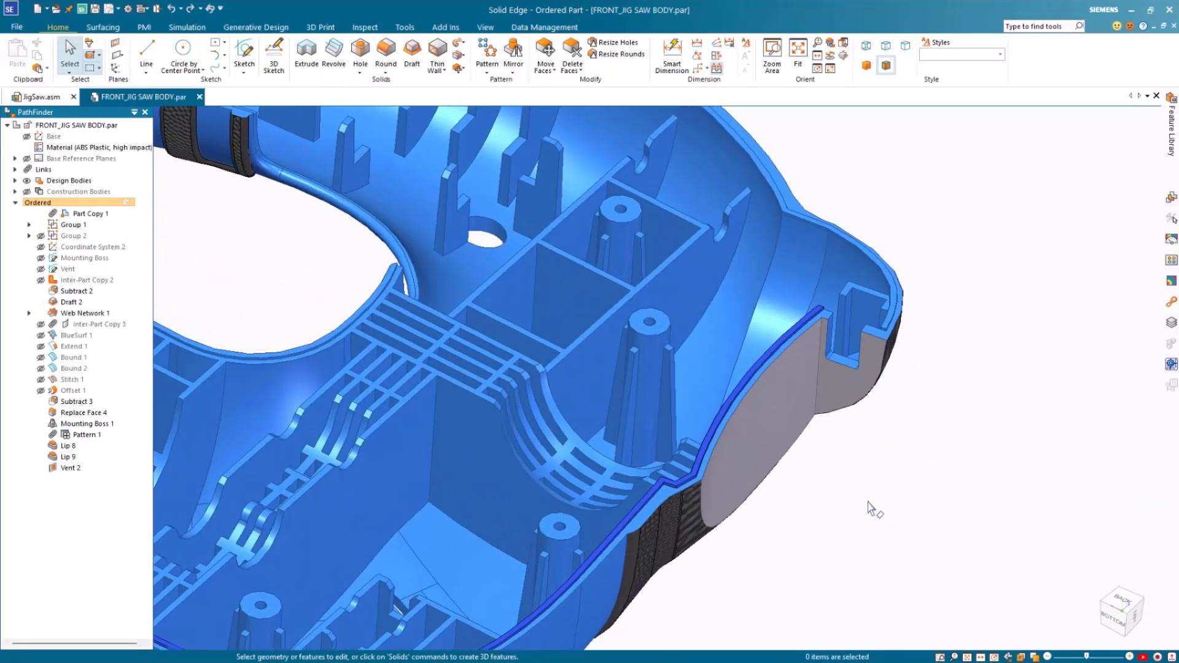
left_click(413, 55)
left_click(414, 58)
left_click(783, 354)
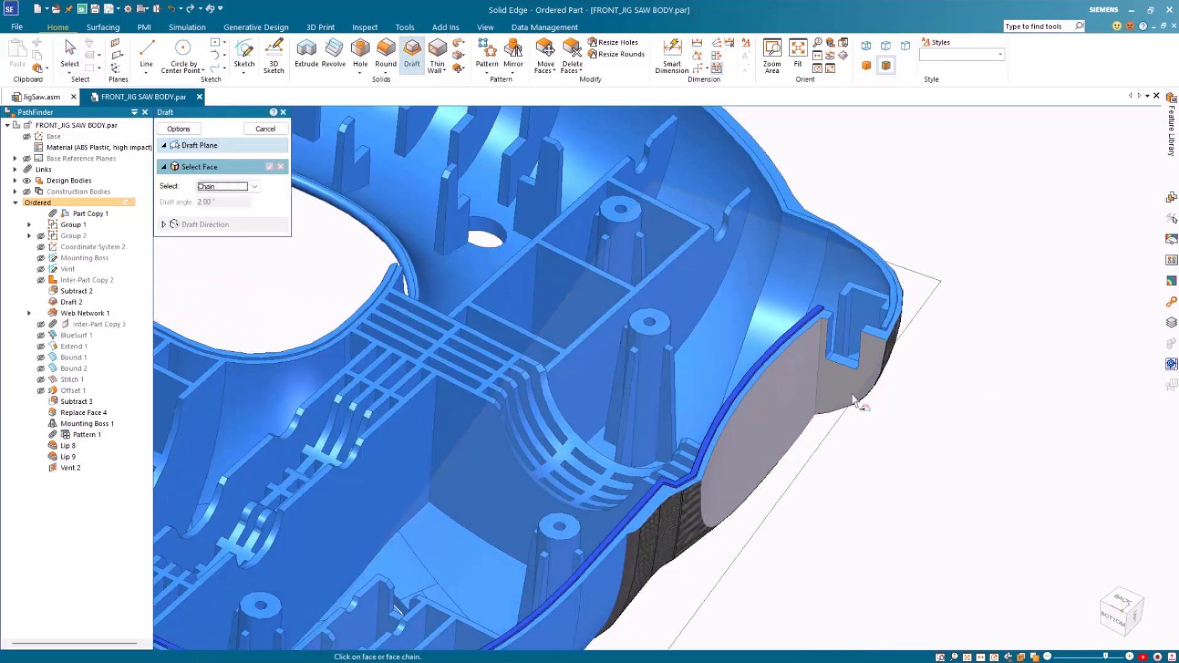
left_click(852, 396)
key("Return")
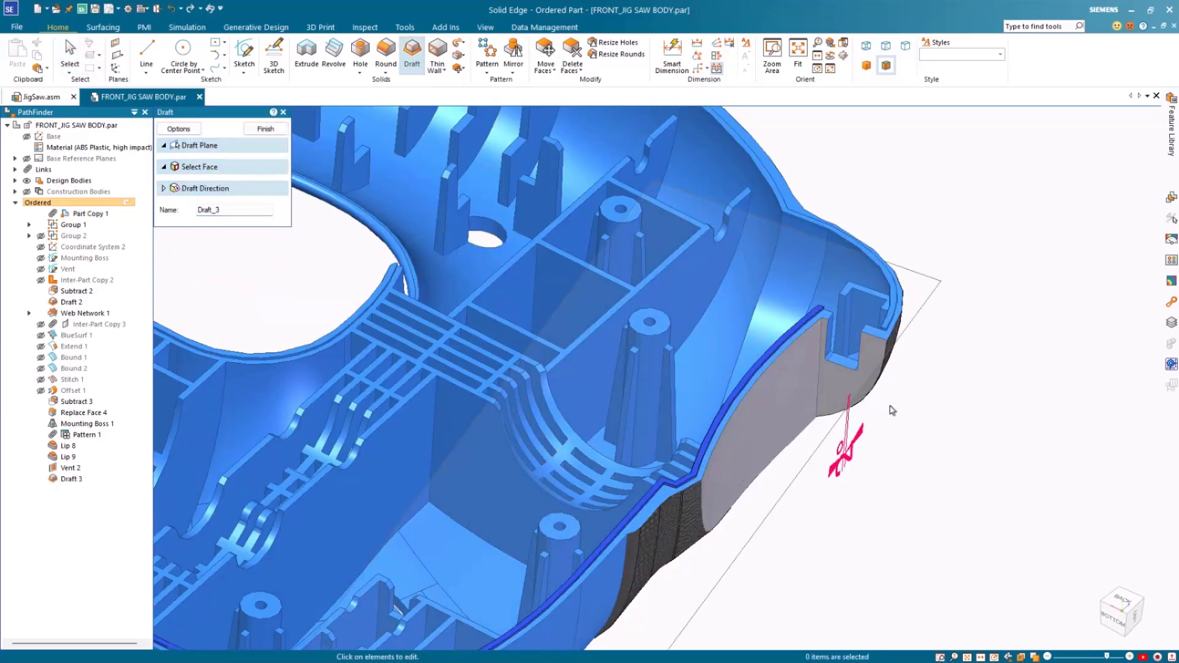
right_click(898, 415)
key("Escape")
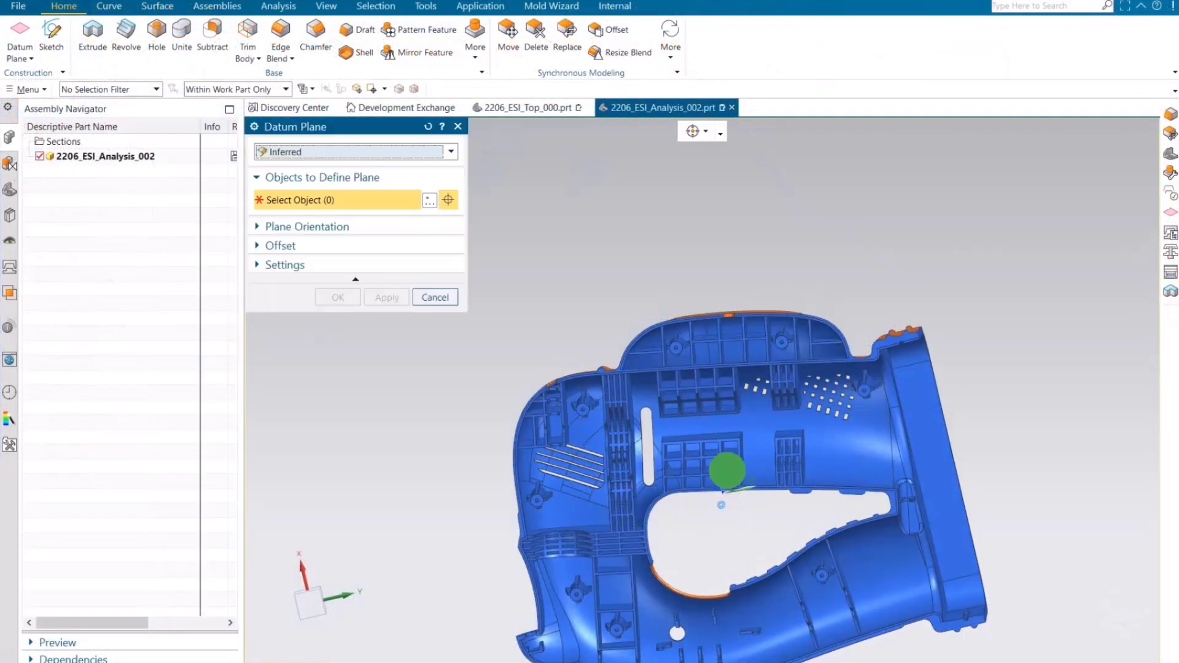
In NX, create a datum plane offset 42 mm from the upper side face of the central rib block
middle_click_drag(727, 470, 713, 440)
left_click(714, 437)
scroll(711, 440, "up", 3)
scroll(711, 440, "up", 3)
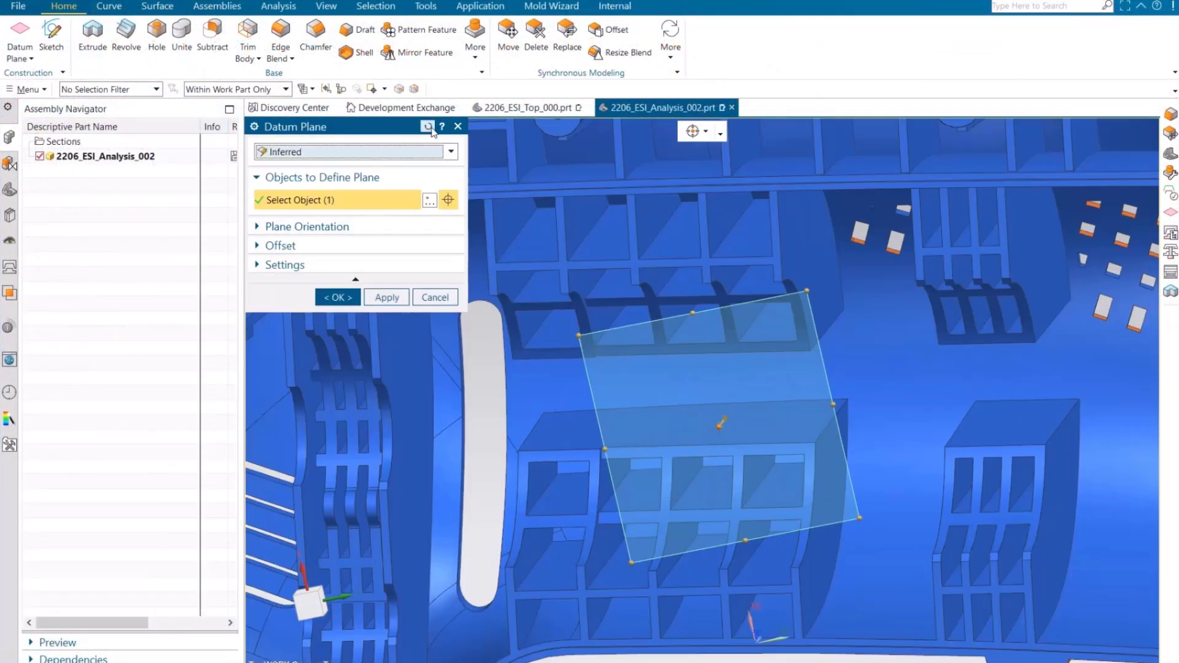
left_click(830, 449)
type("40")
key("Return")
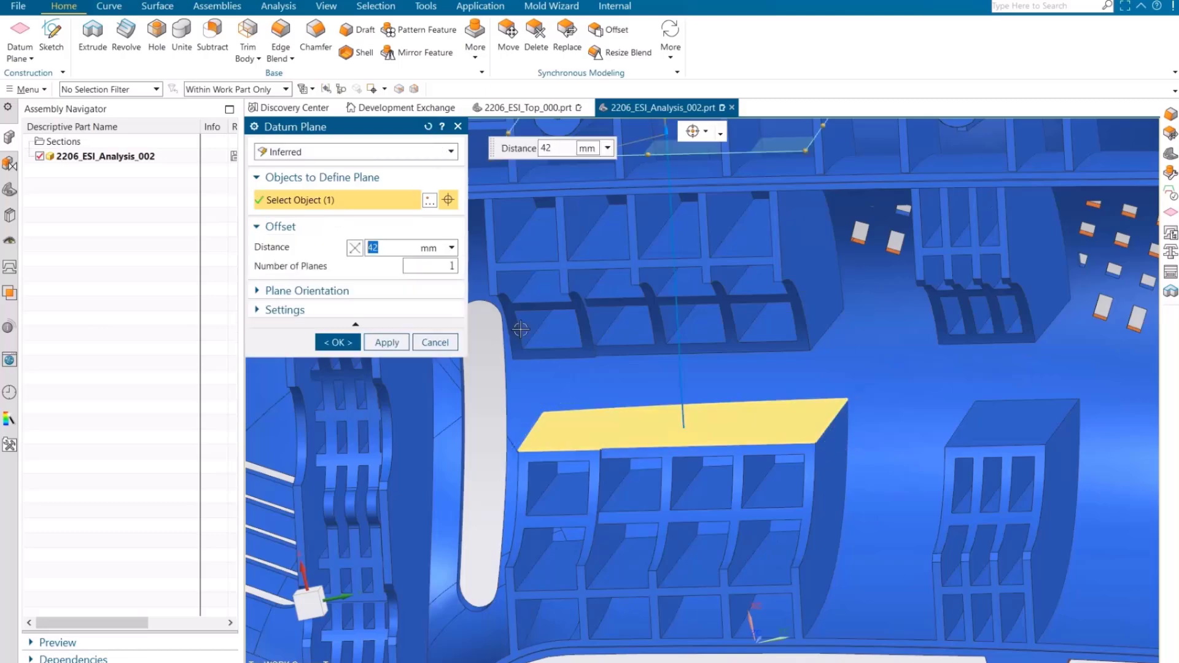
scroll(694, 345, "down", 3)
middle_click_drag(797, 359, 780, 333)
middle_click(650, 254)
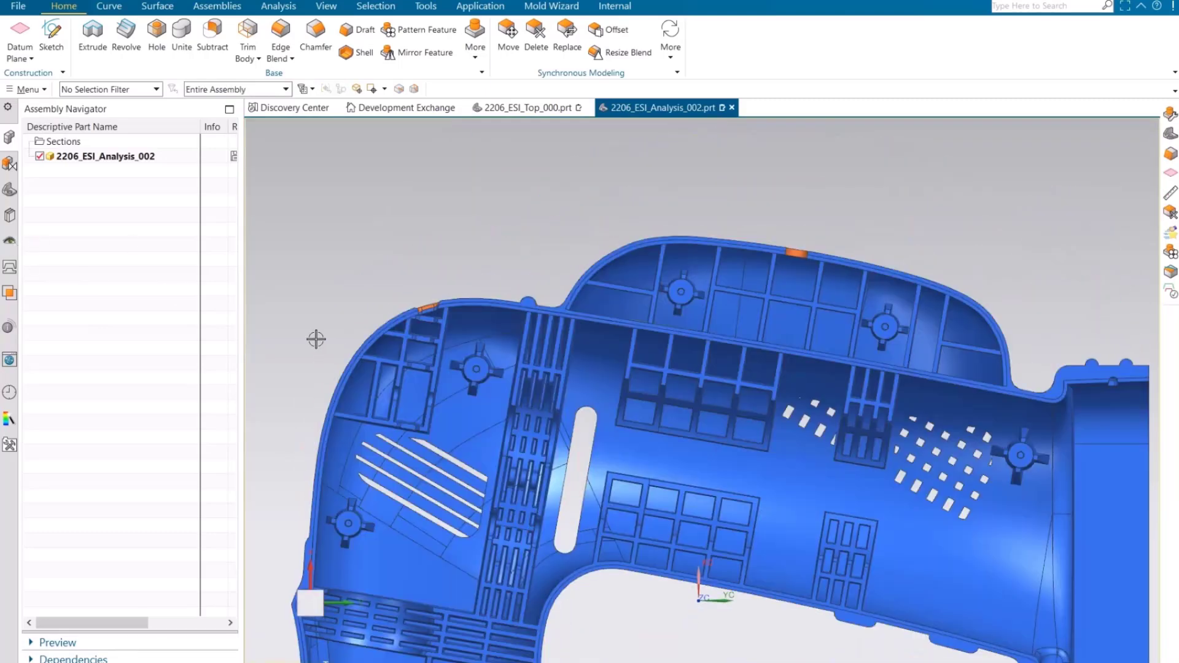
Replace the row of narrow faces between the ribs of the upper pocket with the new datum plane
left_click(9, 214)
scroll(661, 305, "down", 3)
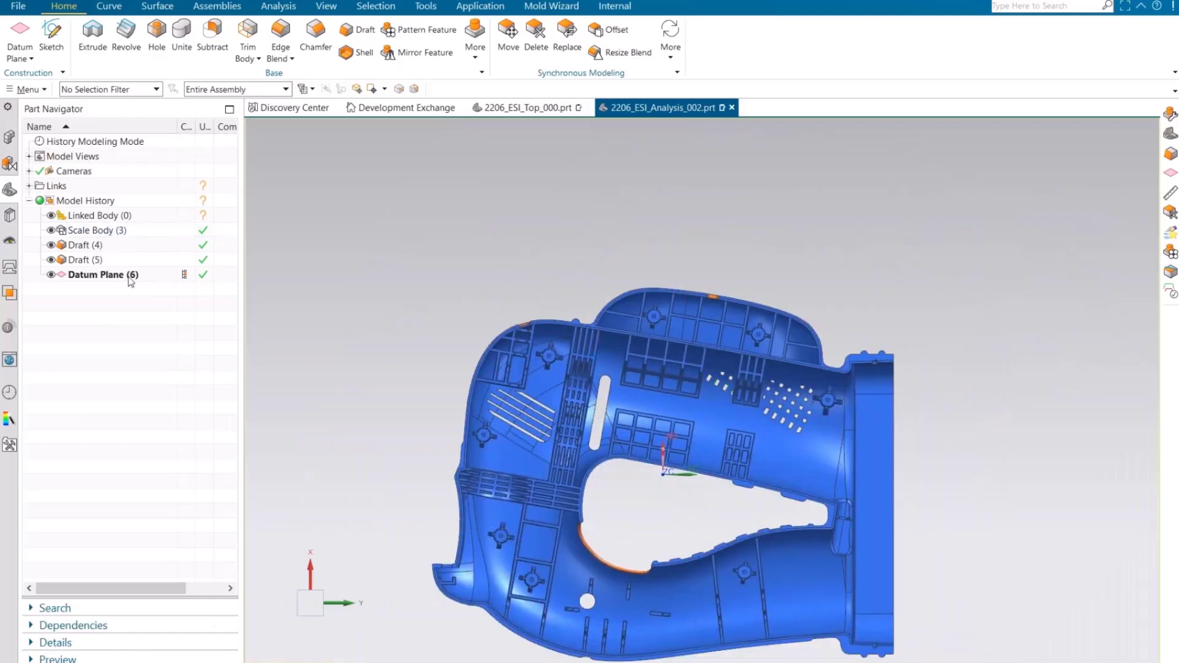
scroll(662, 306, "up", 6)
left_click(567, 37)
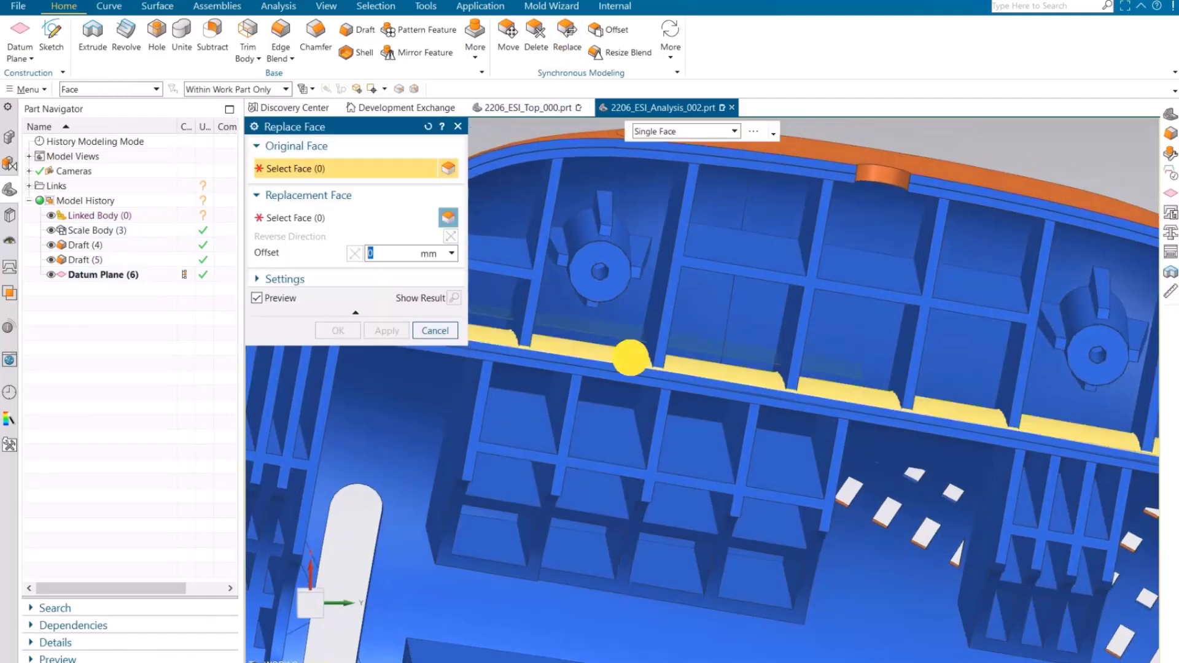
left_click(632, 350)
left_click(338, 330)
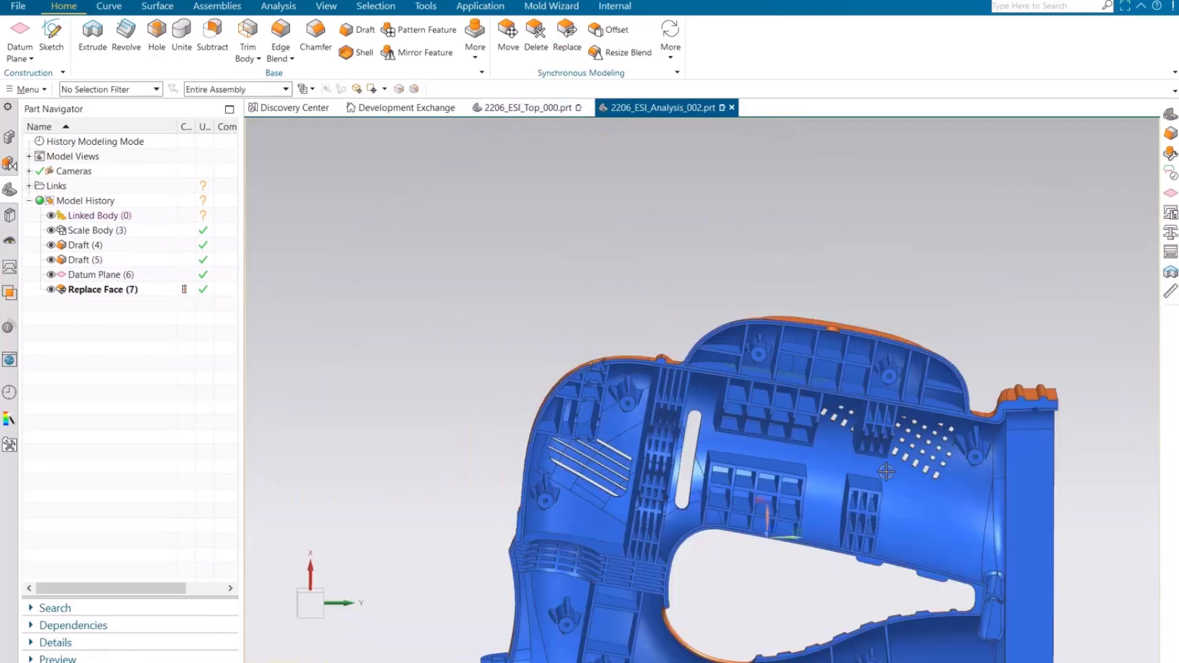
Delete three rim faces along the edge of the handle opening with Heal enabled
scroll(578, 568, "up", 5)
scroll(577, 568, "up", 3)
middle_click_drag(489, 516, 492, 535)
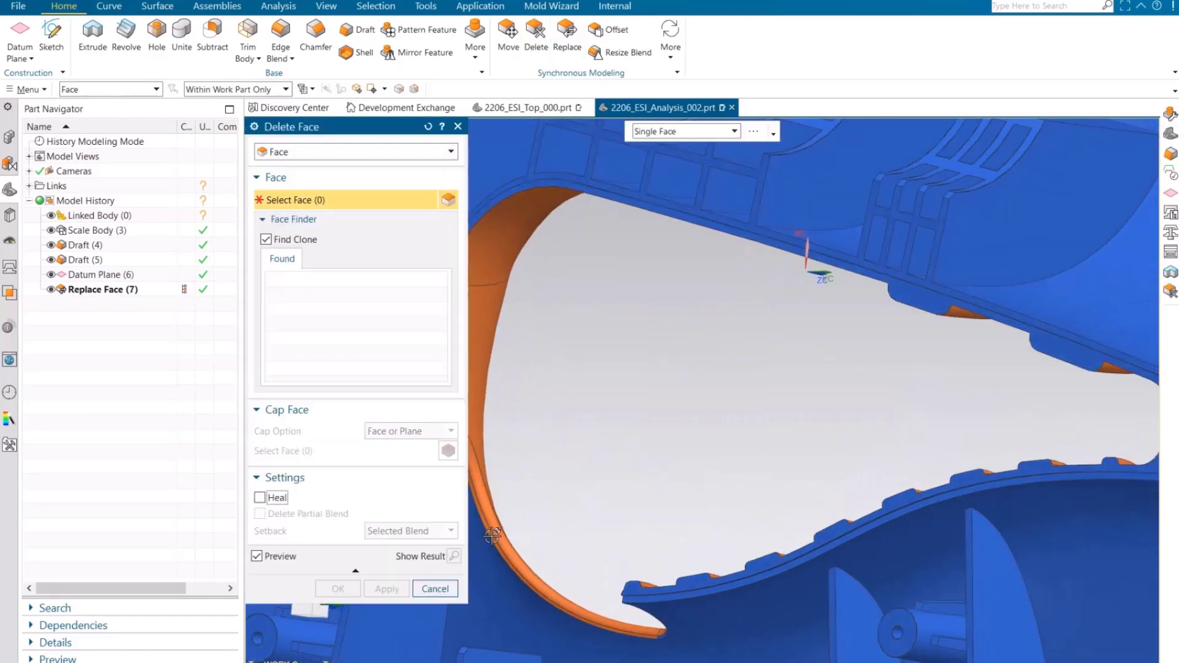
left_click(492, 536)
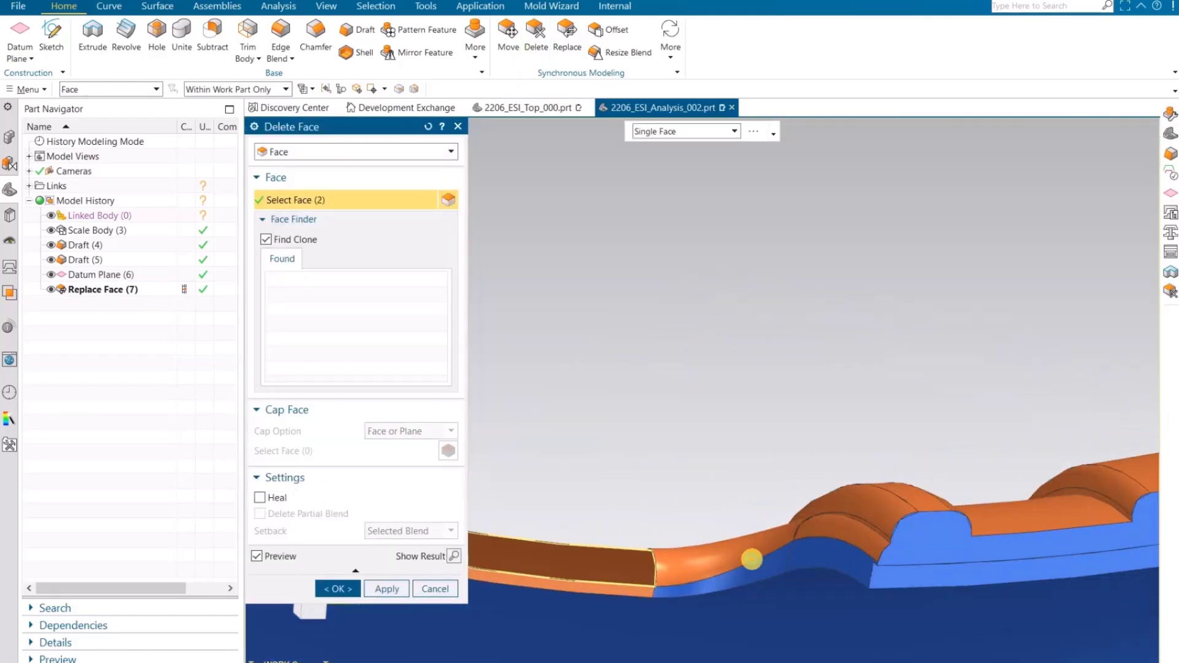
left_click(750, 558)
left_click(261, 497)
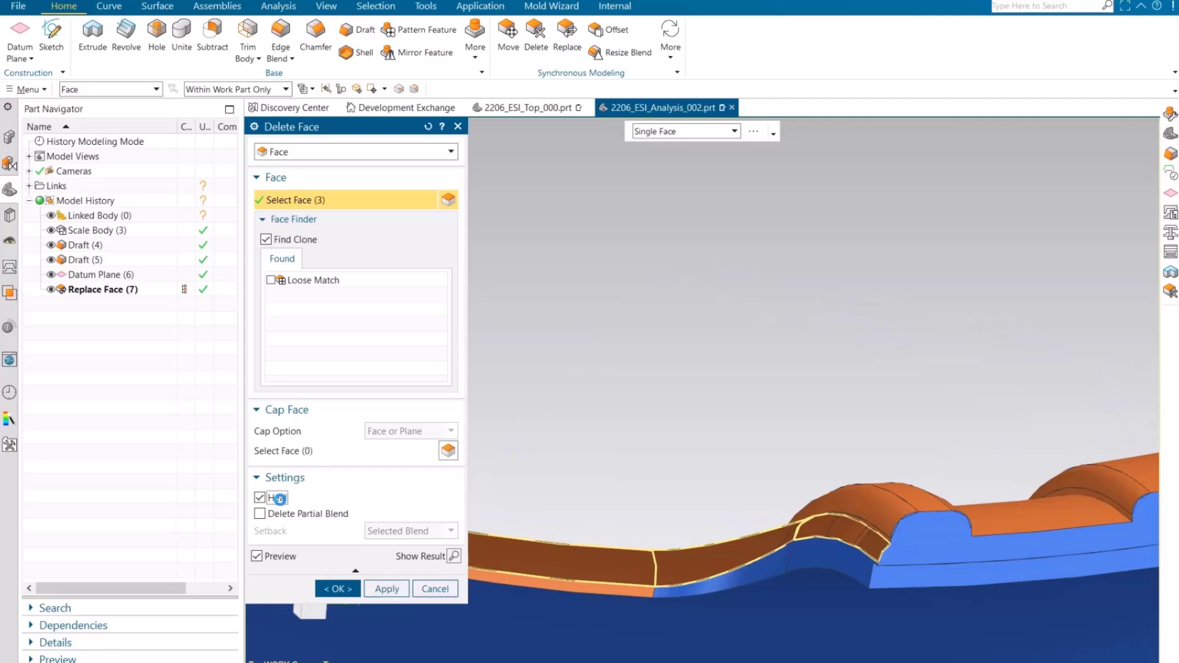
middle_click(964, 447)
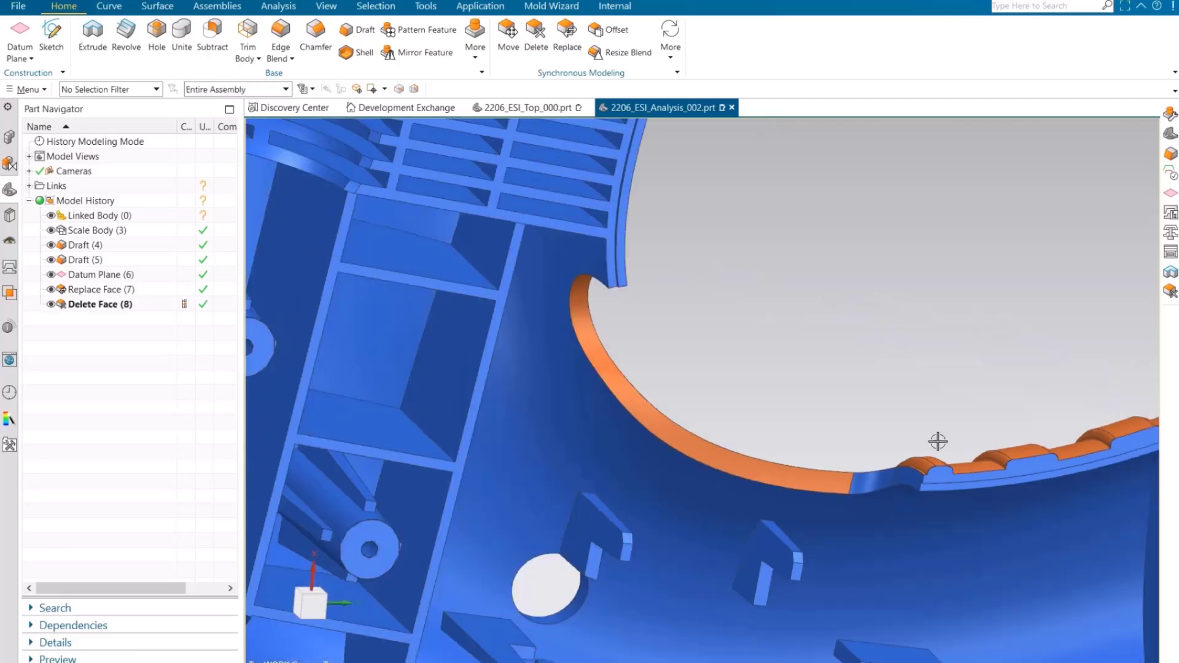
scroll(665, 448, "down", 3)
middle_click_drag(665, 448, 672, 451)
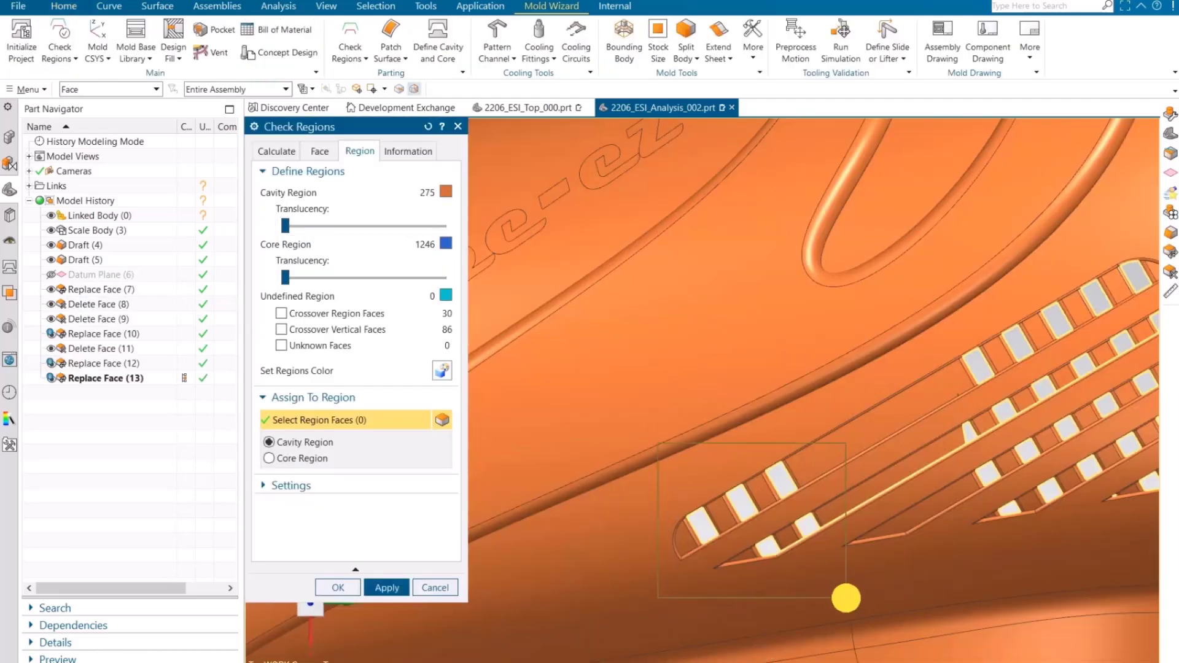
In Check Regions, select the inner faces of the slanted vent slots for assignment to the cavity region
left_click(896, 510)
scroll(777, 304, "up", 3)
left_click_drag(718, 305, 1008, 452)
left_click_drag(737, 369, 947, 601)
left_click_drag(871, 279, 1140, 583)
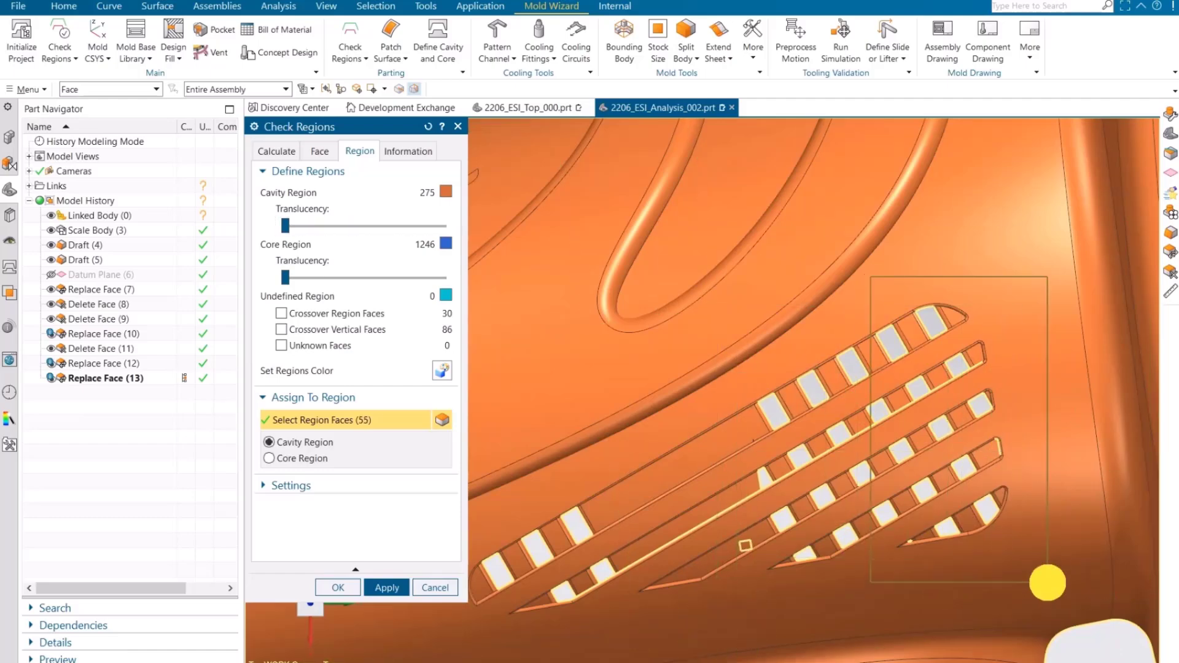
middle_click_drag(982, 547, 645, 548)
left_click(992, 330, "shift")
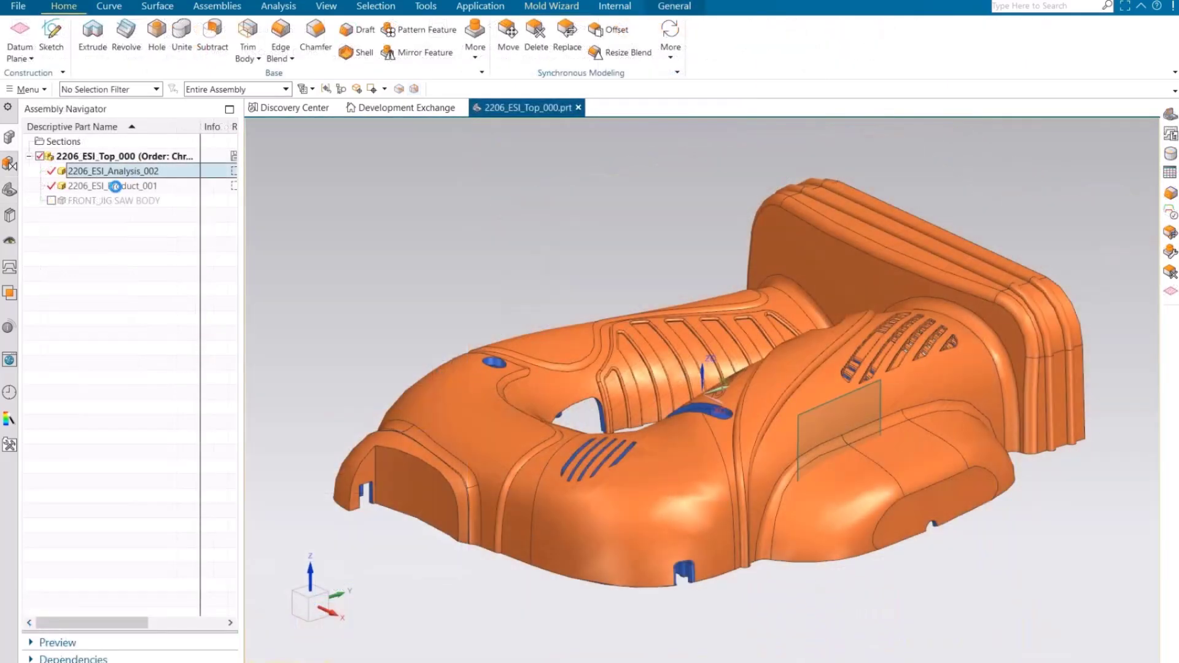
Make 2206_ESI_Product_001 the work part, unsuppress its linked body and open the part in its own window
double_click(115, 186)
left_click(9, 137)
right_click(99, 214)
left_click(93, 276)
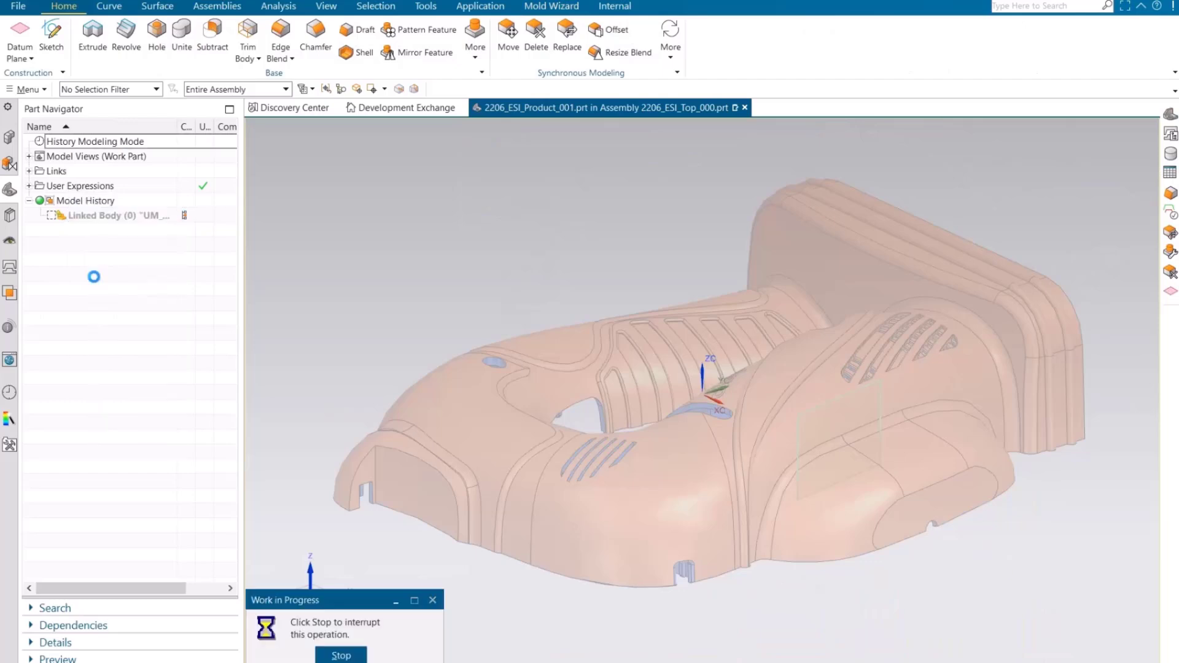
left_click(9, 162)
right_click(71, 184)
left_click(123, 189)
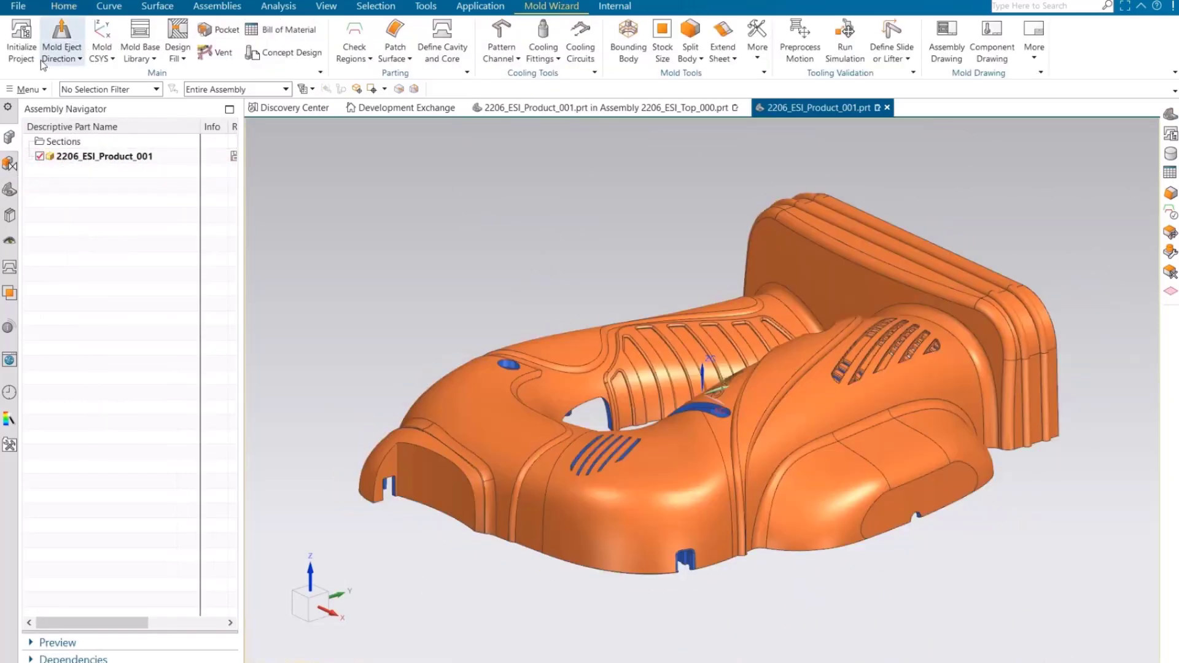
Initialize the mold project for the product body, shortening the project name to 2206
left_click(22, 37)
left_click_drag(348, 265, 278, 265)
key("BackSpace")
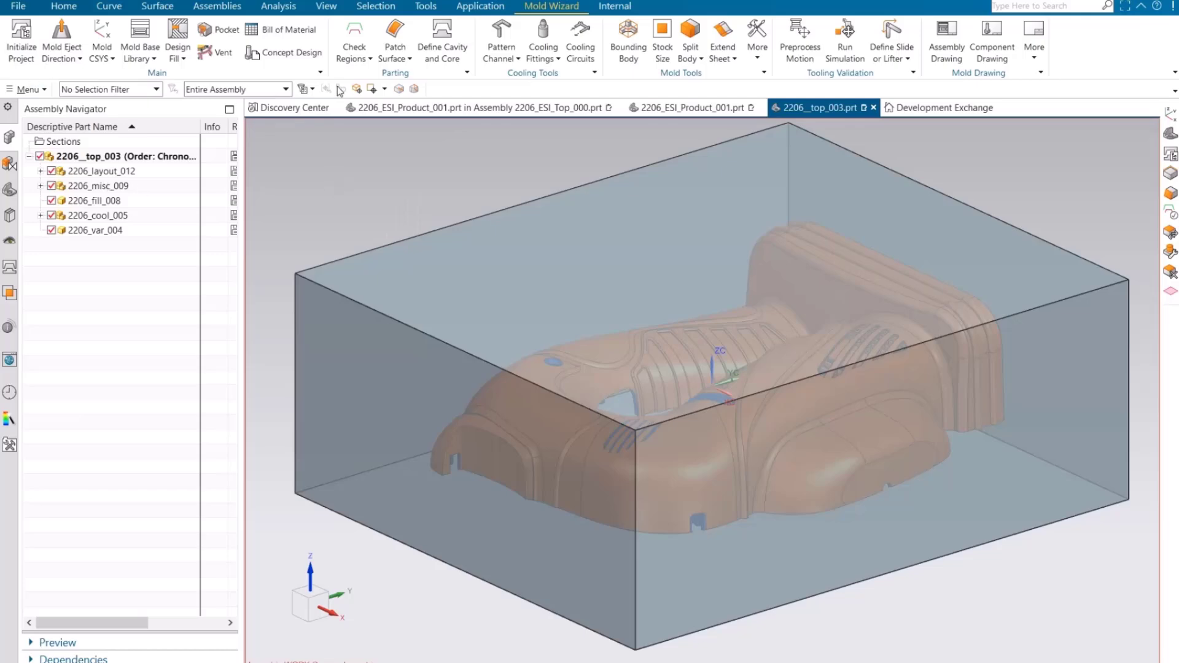
Set the mold coordinate system for the product
left_click(102, 53)
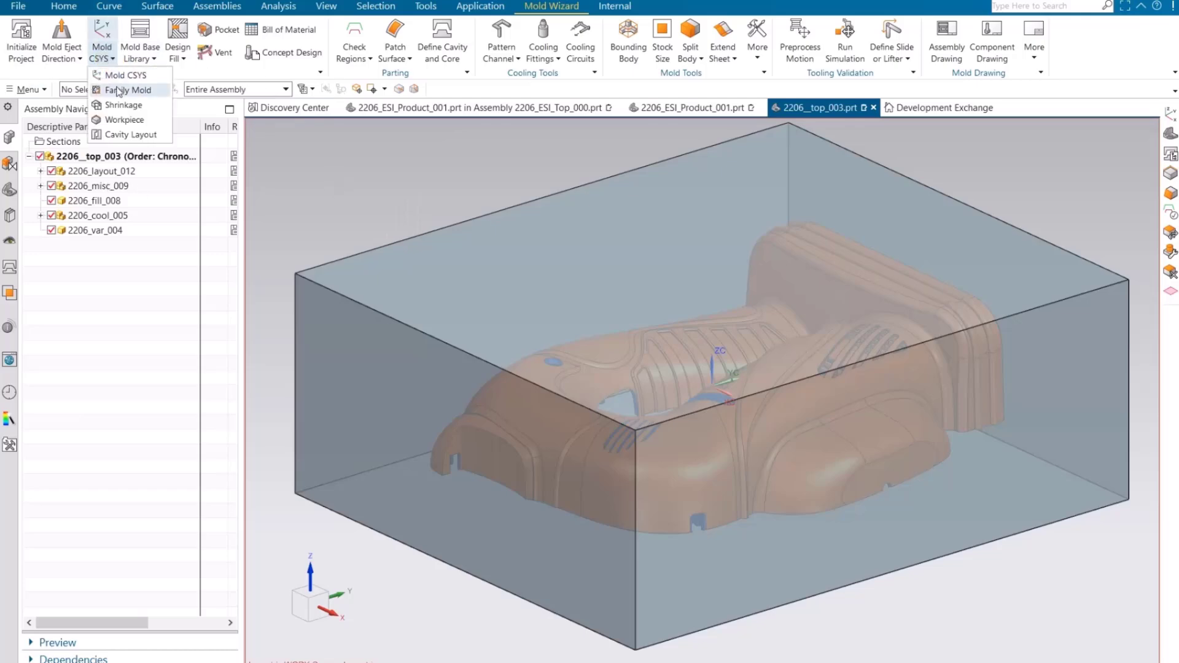
left_click(126, 75)
left_click(337, 250)
Define the product workpiece with total X 270, total Y 320, Z negative 70 and Z positive 60 mm
left_click(102, 52)
left_click(124, 120)
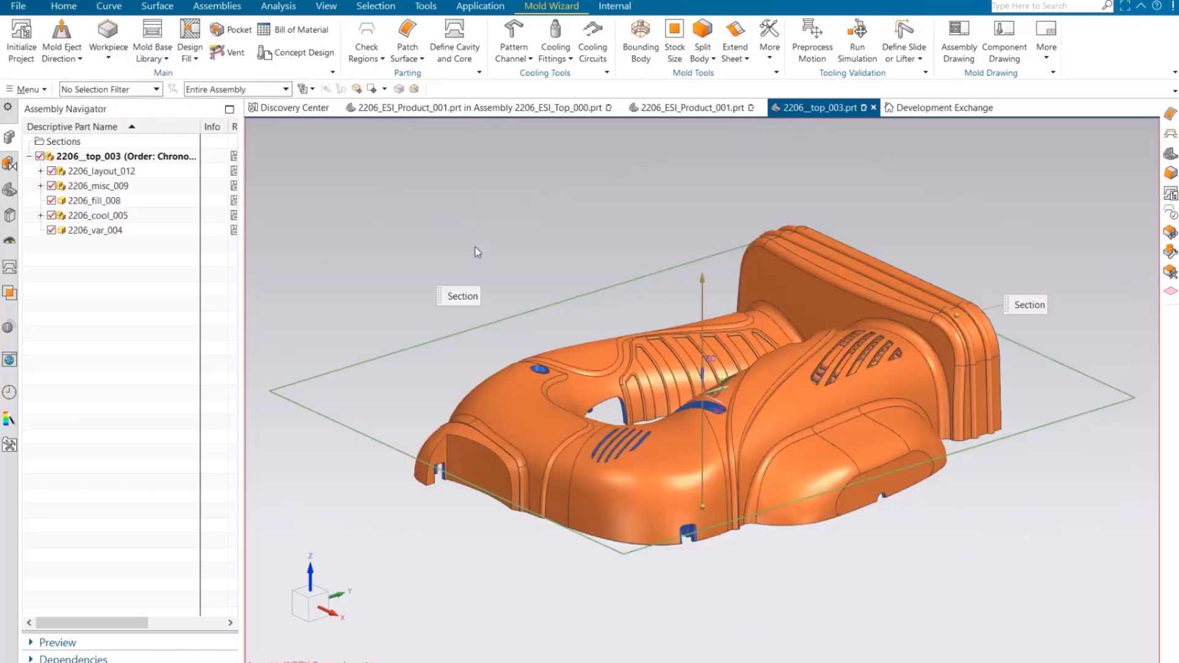
left_click(402, 265)
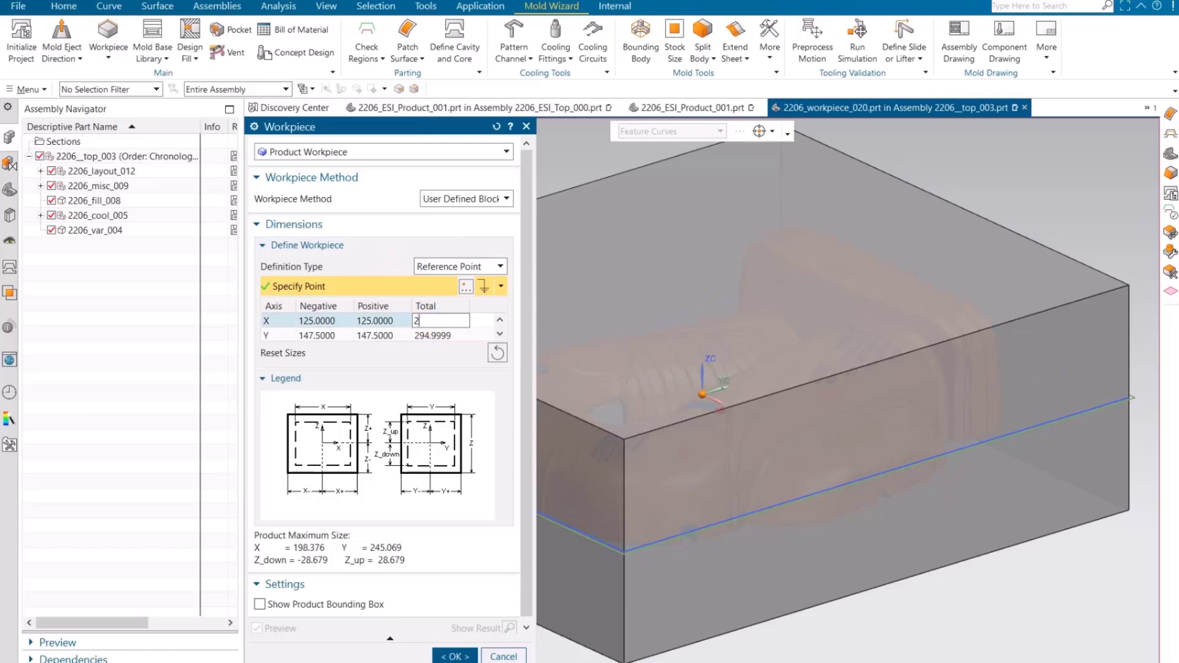
type("70")
key("Return")
type("320")
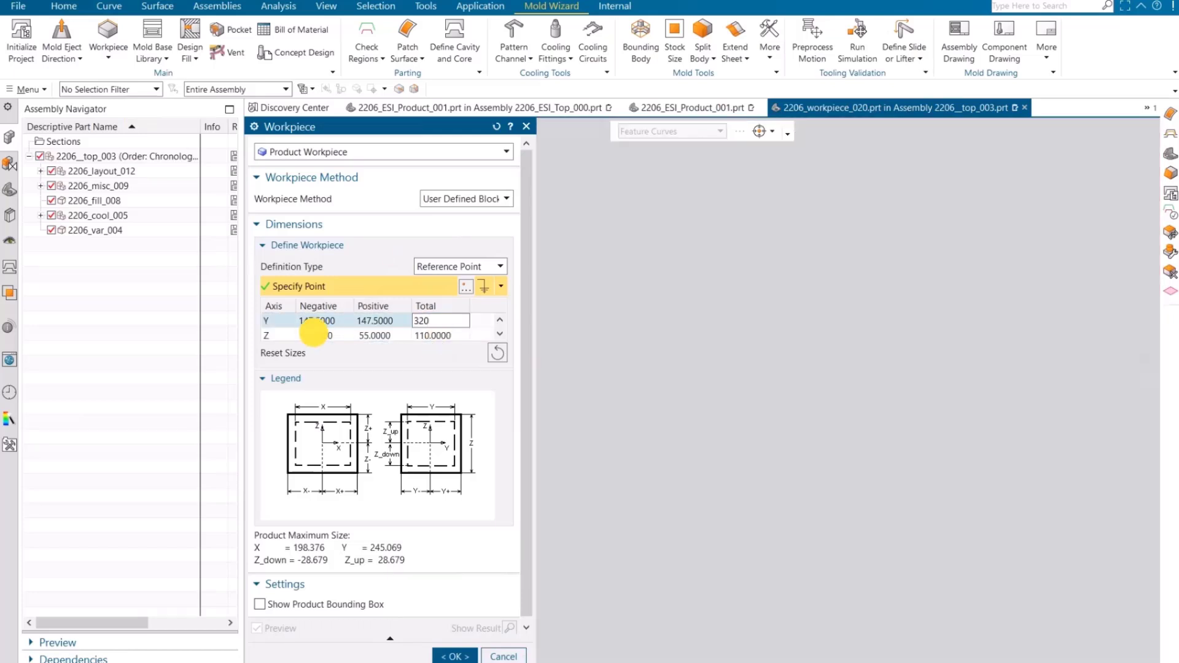
left_click(324, 336)
type("70")
key("Return")
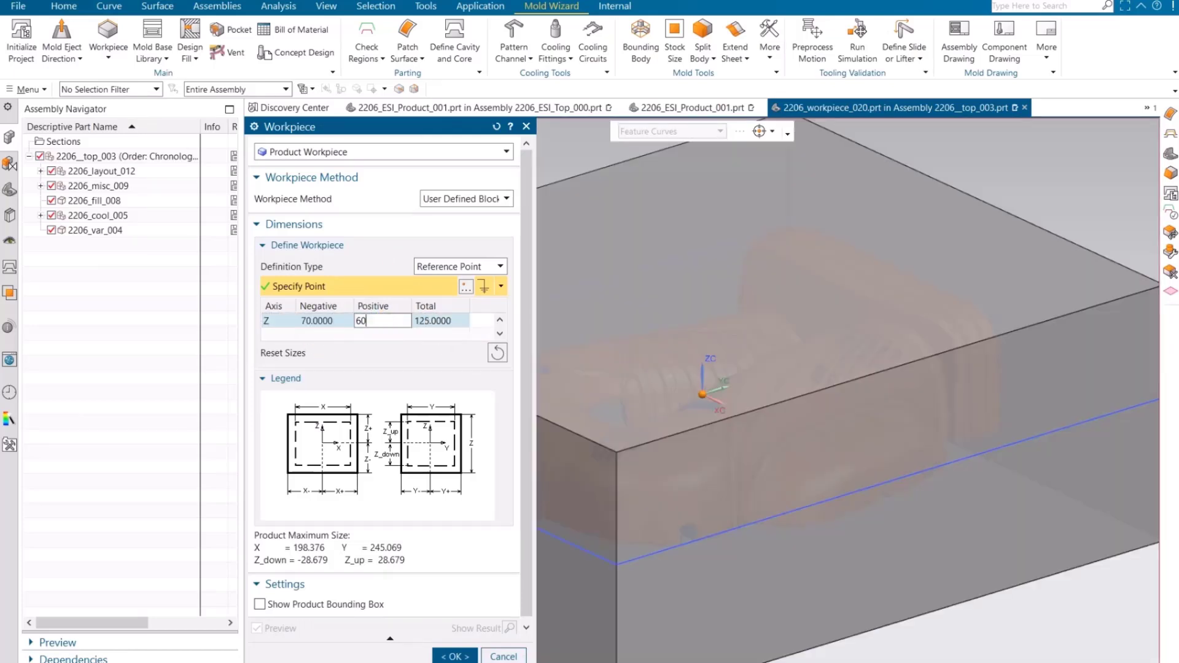
key("Return")
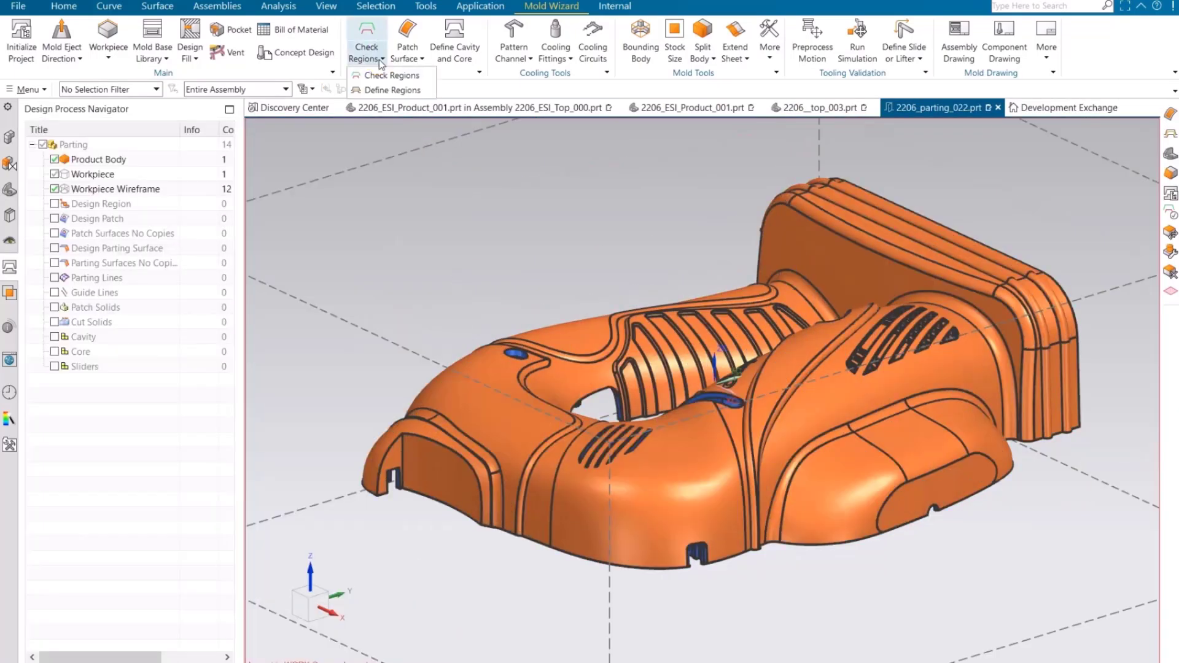
Create patch surfaces over all detected loops of the product body
left_click(422, 59)
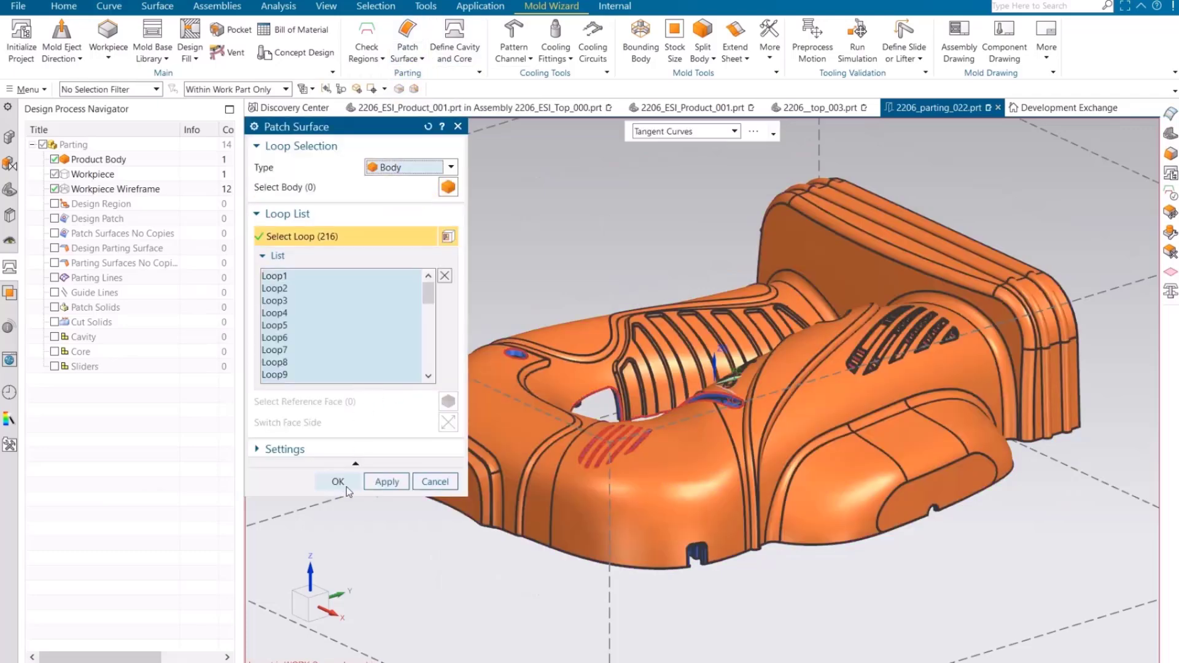
left_click(337, 481)
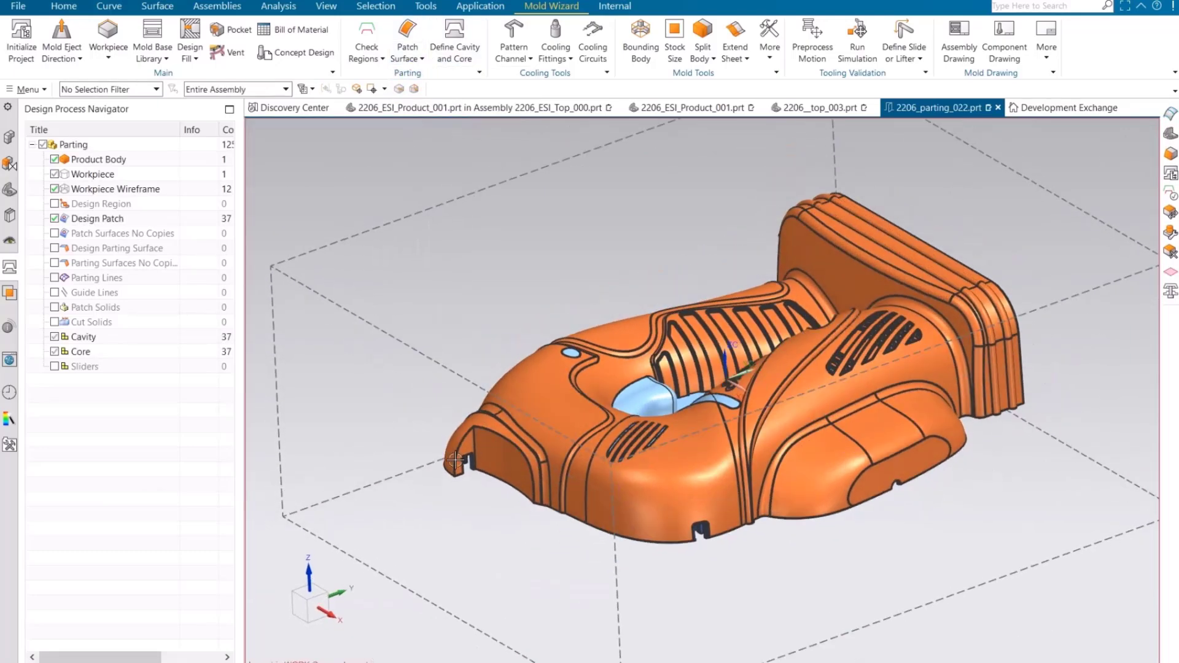
Span the small rectangular front notch with a Through Curves surface and add it to the parting's patch surfaces
scroll(455, 460, "up", 5)
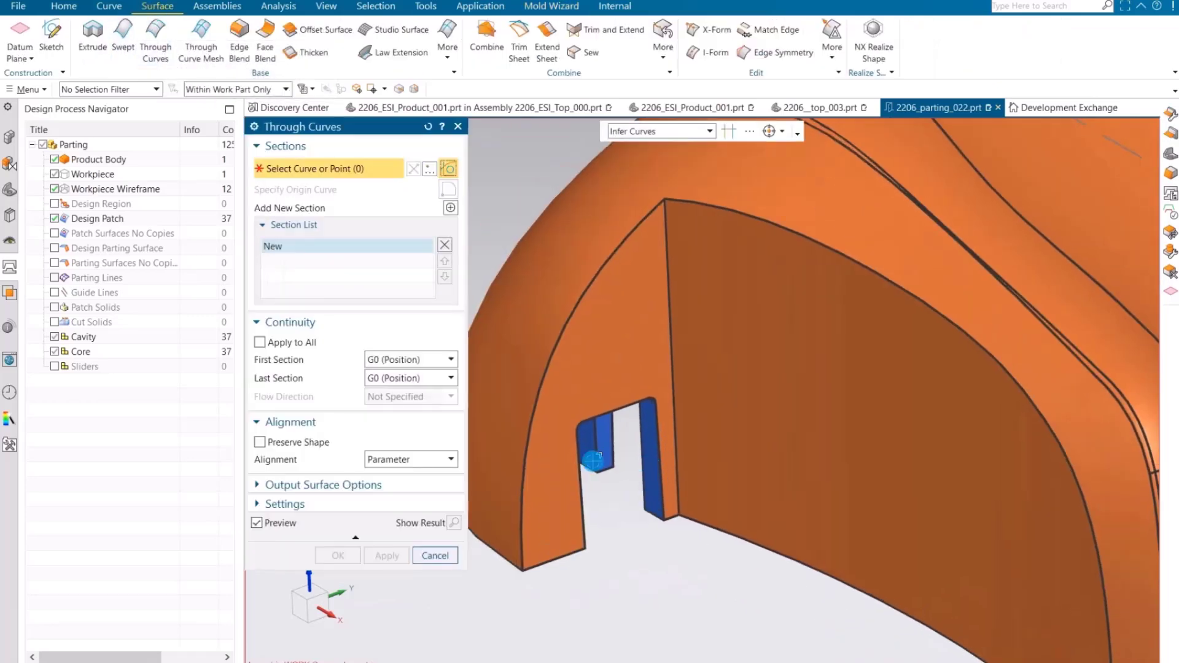
scroll(565, 430, "up", 3)
left_click(563, 430)
scroll(565, 423, "up", 3)
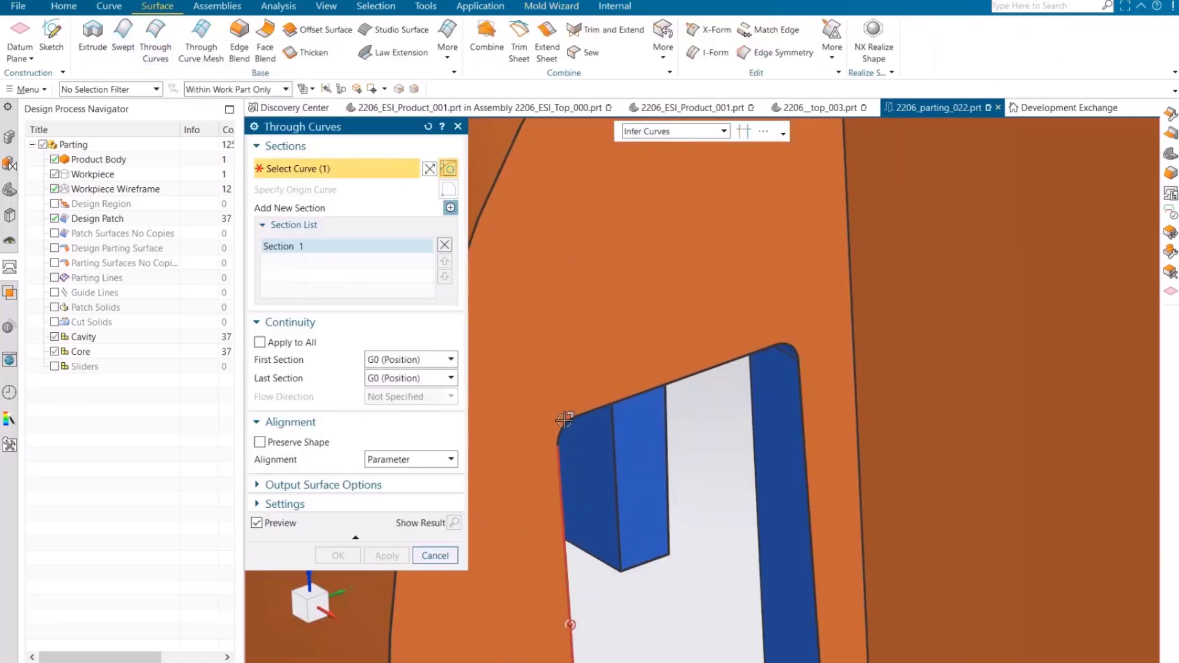
left_click(450, 208)
left_click(792, 344)
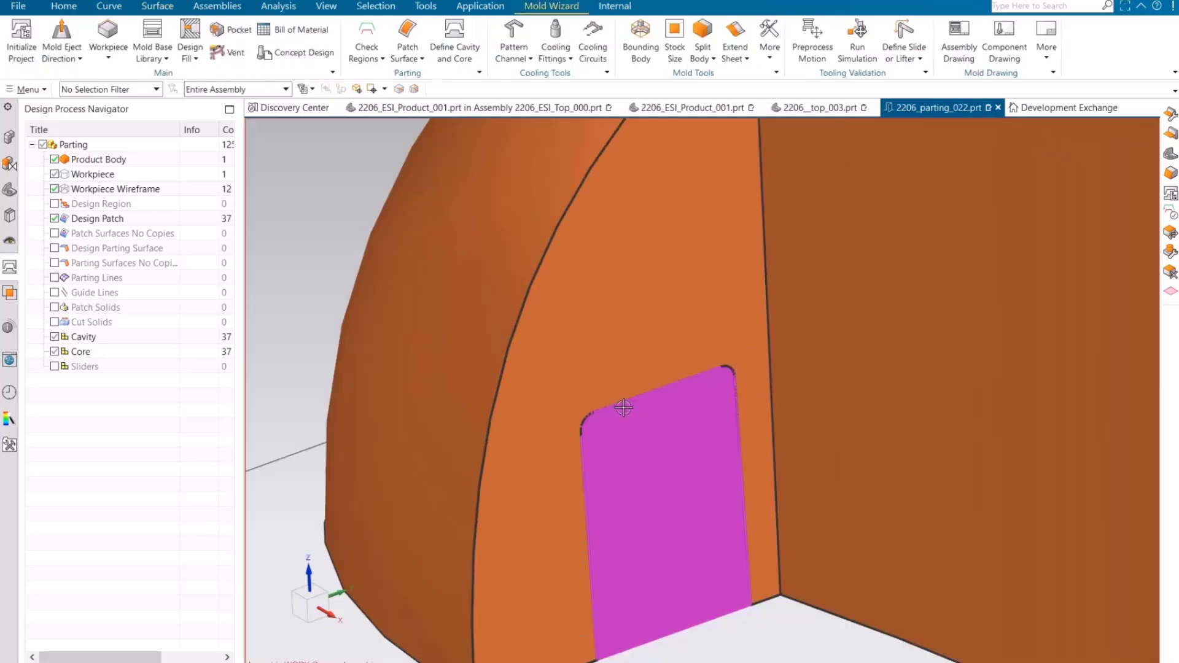
left_click(420, 52)
left_click(430, 105)
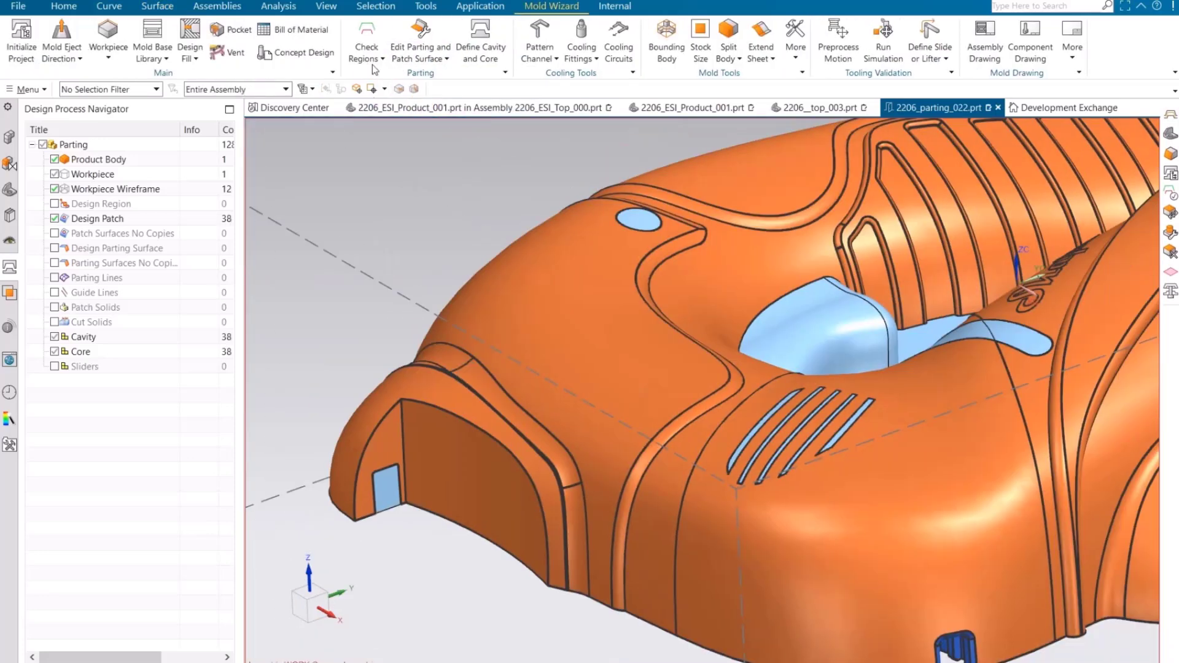
Define the cavity and core regions of the product with Create Regions and Create Parting Lines enabled
left_click(367, 52)
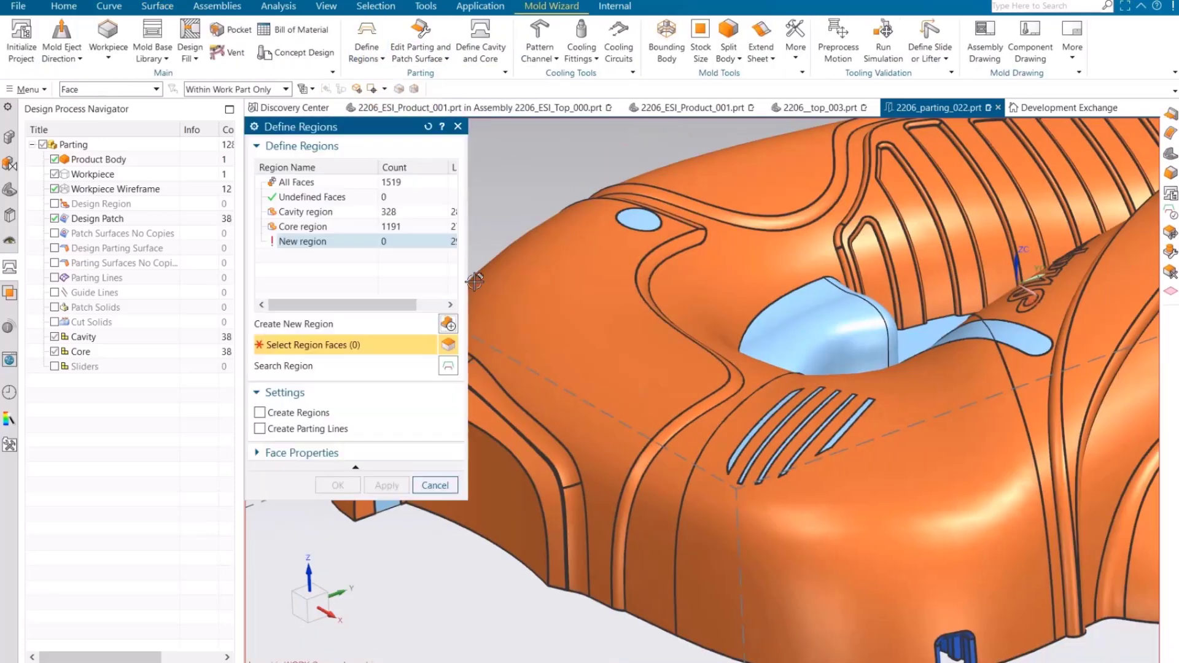
left_click(348, 485)
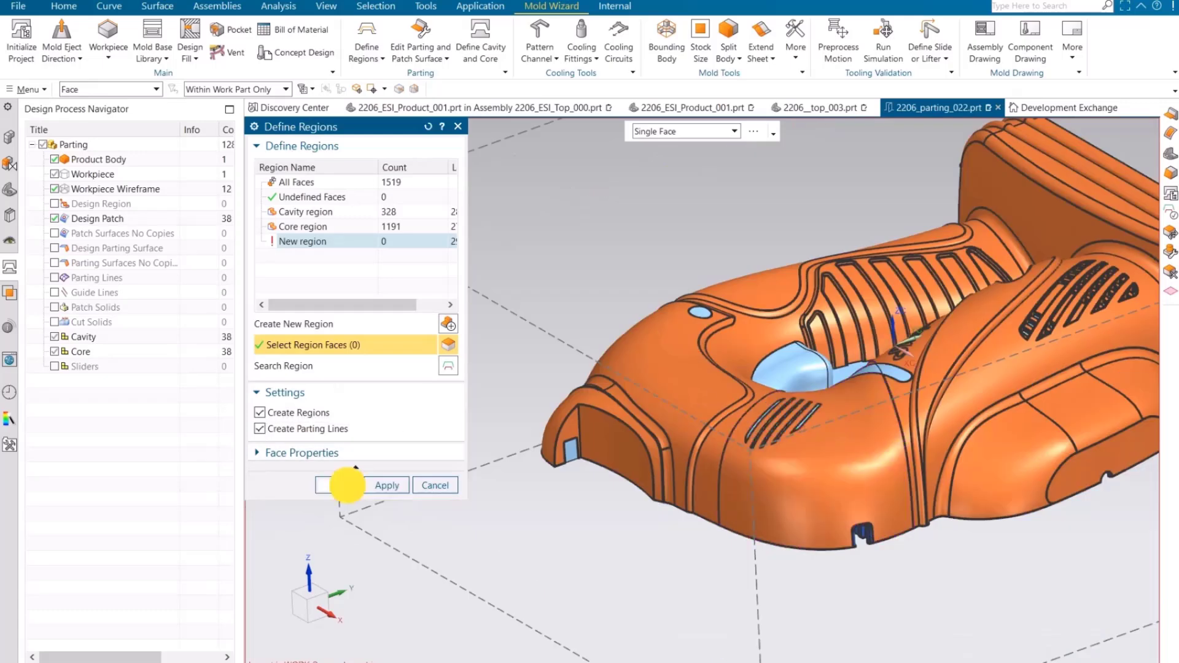
In Design Parting Surface, reselect the patched notch's bottom edge as a single curve so the parting line runs across it
left_click(424, 55)
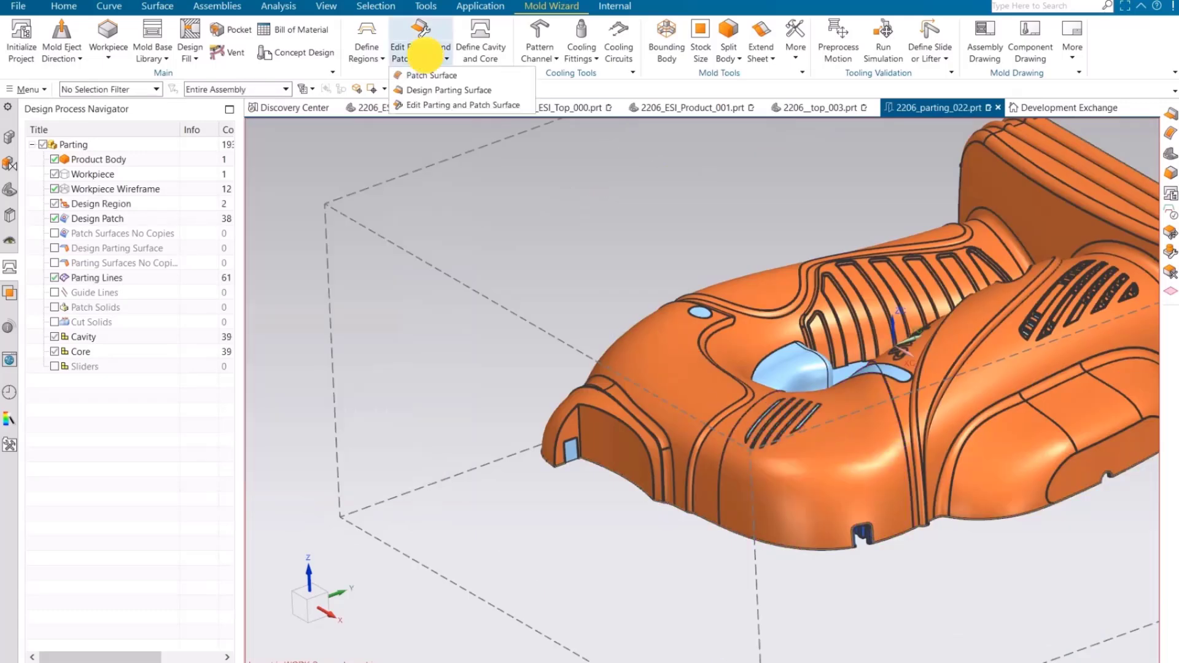
left_click(444, 90)
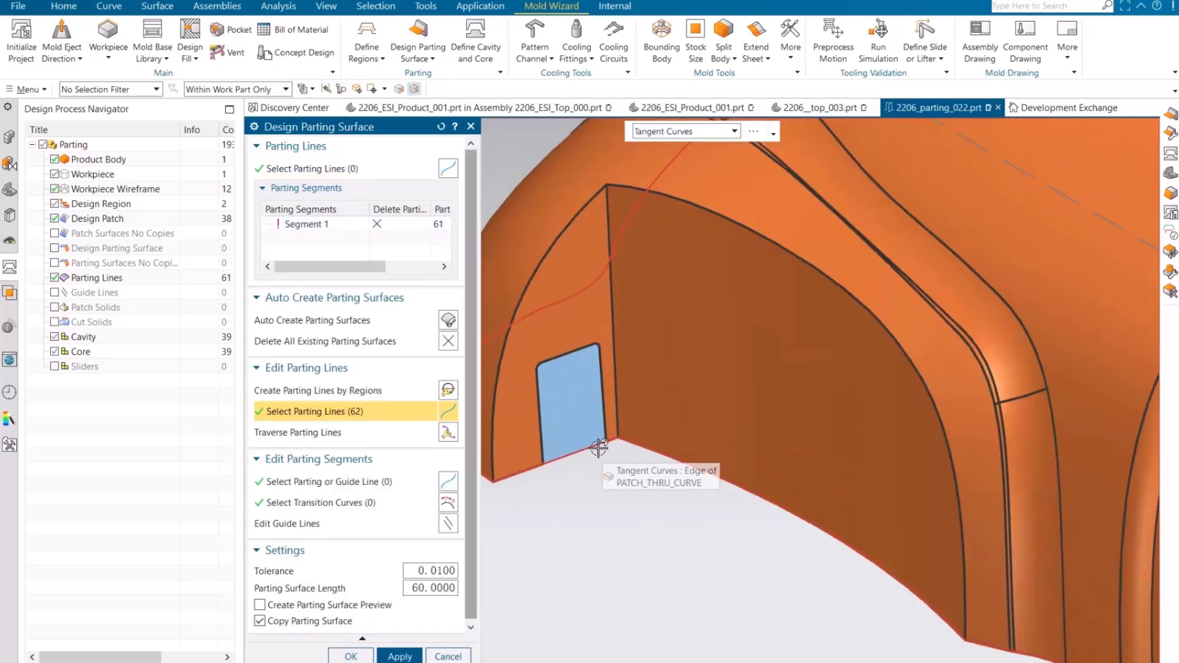
left_click(598, 449, "shift")
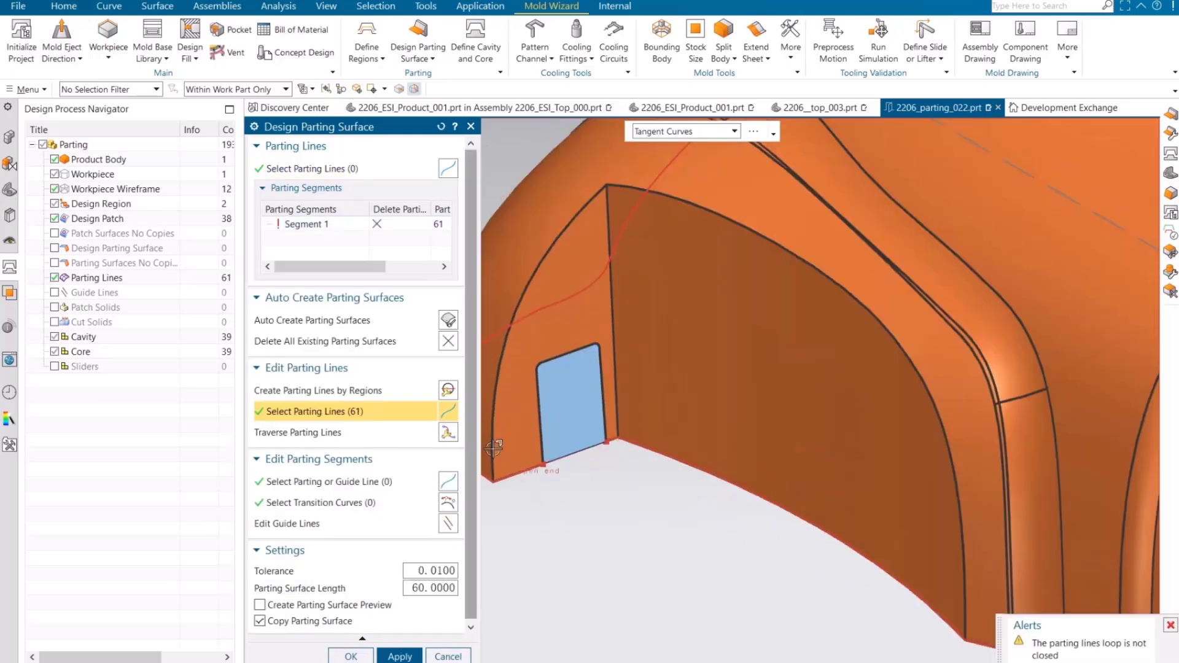
left_click(682, 131)
left_click(654, 146)
left_click(594, 447)
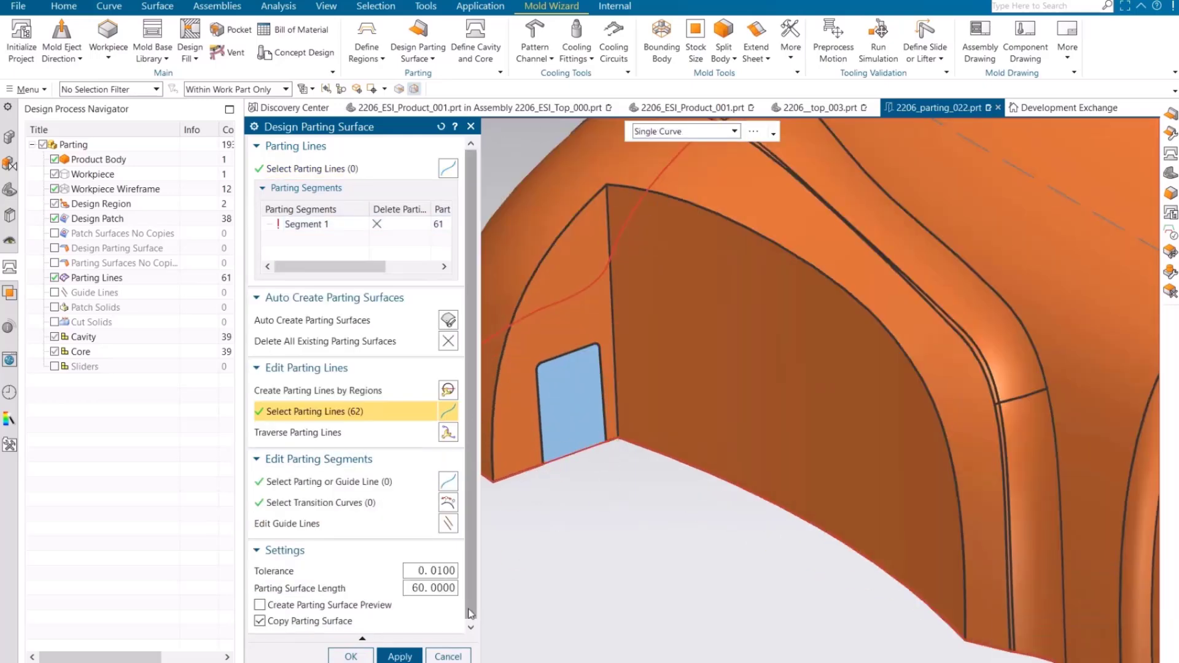
middle_click(785, 539)
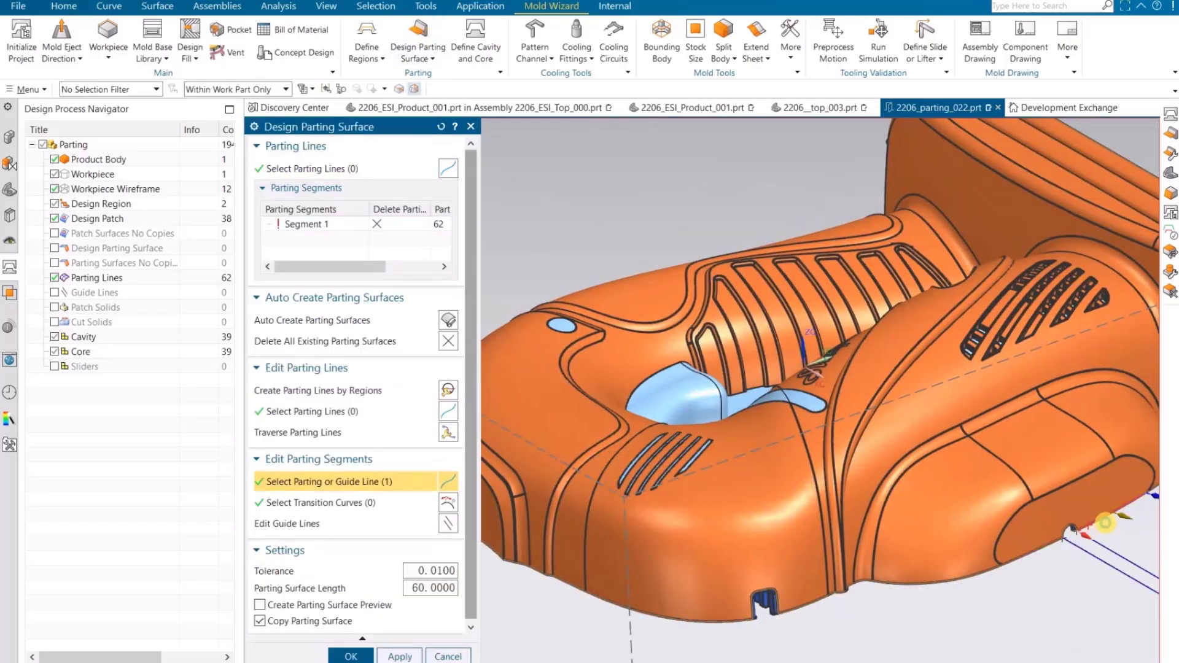
Split the parting line with 60 mm guide lines at both lower corners of the large rear opening
scroll(1106, 523, "down", 5)
middle_click_drag(1105, 522, 1115, 326)
scroll(881, 605, "up", 8)
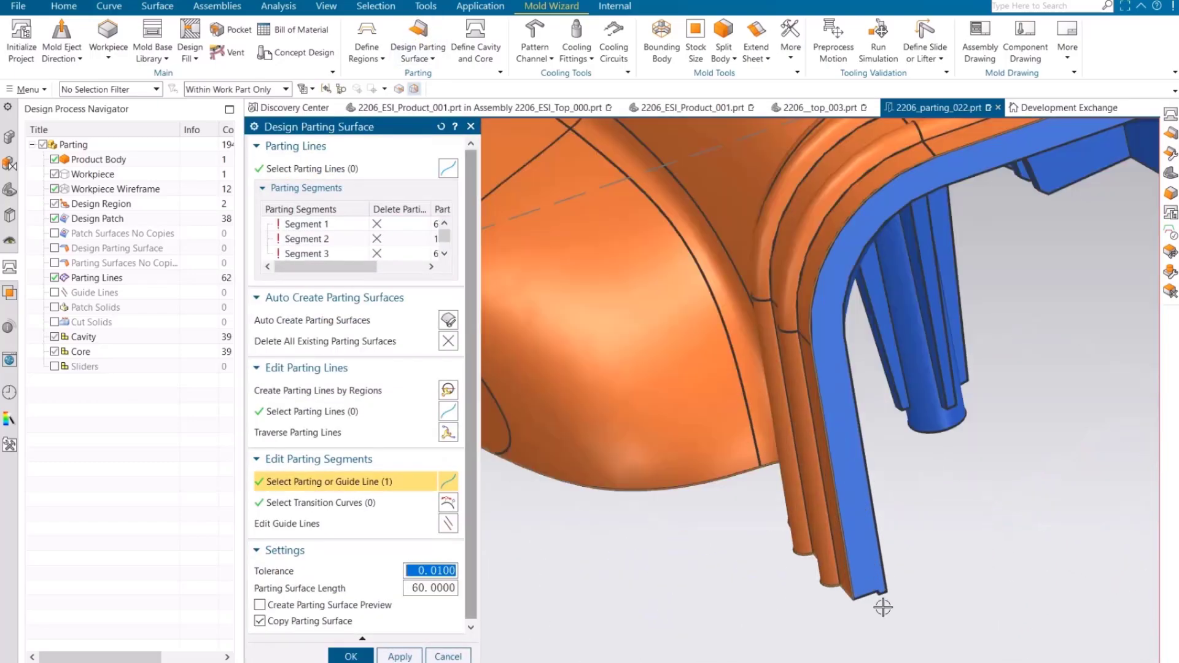
left_click(865, 587)
scroll(886, 559, "down", 6)
middle_click_drag(1027, 507, 981, 532)
left_click(998, 471)
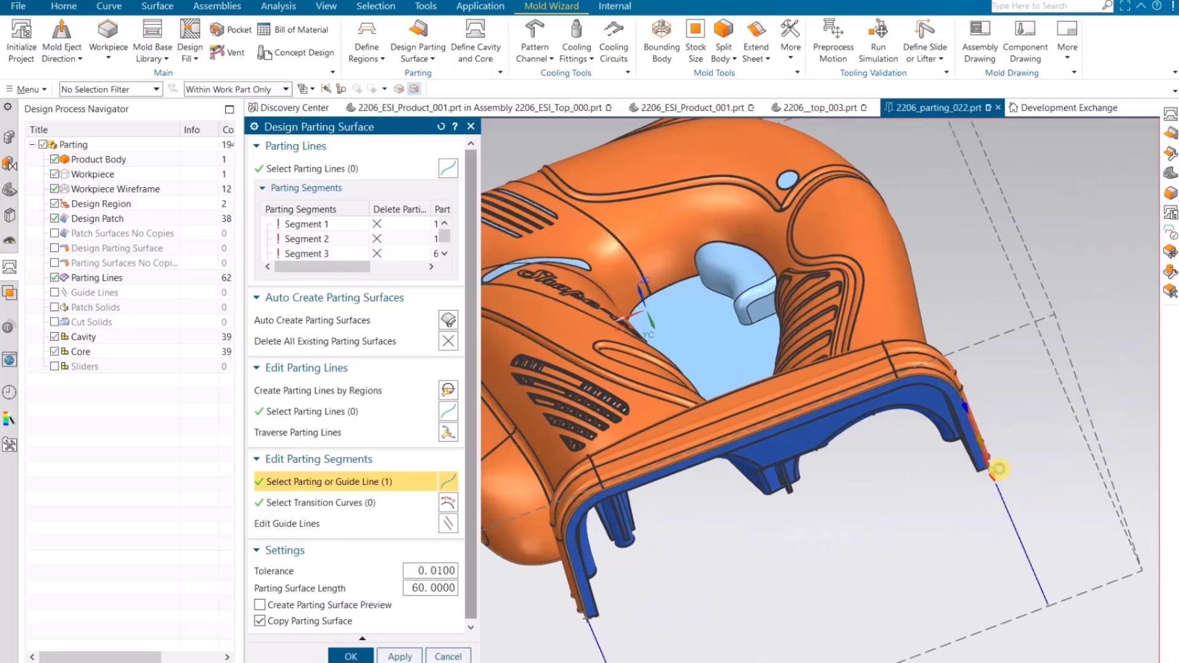
scroll(997, 471, "down", 5)
mouse_move(903, 553)
middle_mouse_down()
mouse_move(829, 534)
mouse_move(886, 544)
middle_mouse_up()
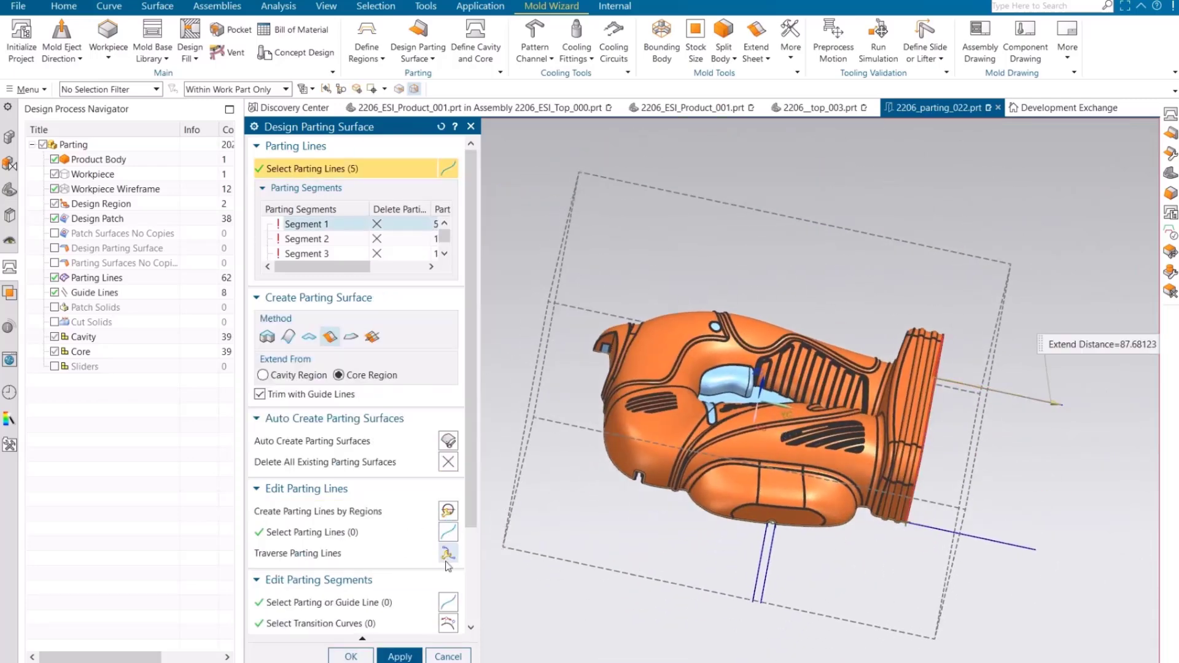
Add a 60 mm guide line at one edge of the U-shaped notch near the air slots, directed by the notch's inner face
left_click(448, 556)
left_click(434, 336)
left_click(461, 523)
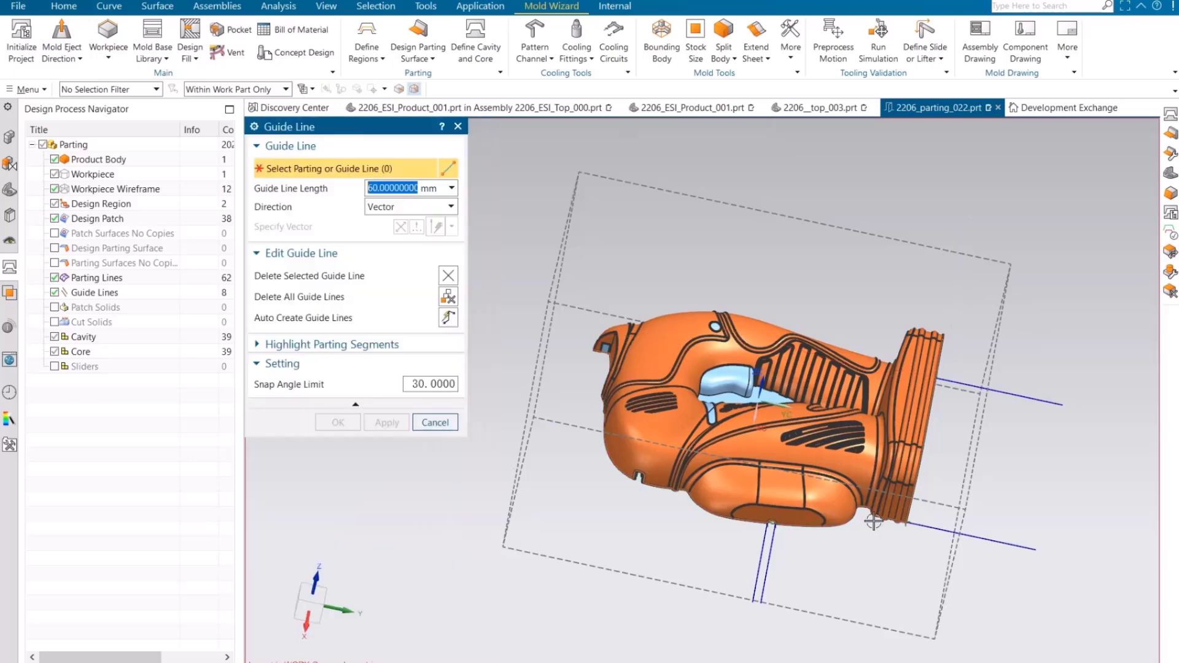
scroll(608, 485, "up", 6)
left_click(671, 552)
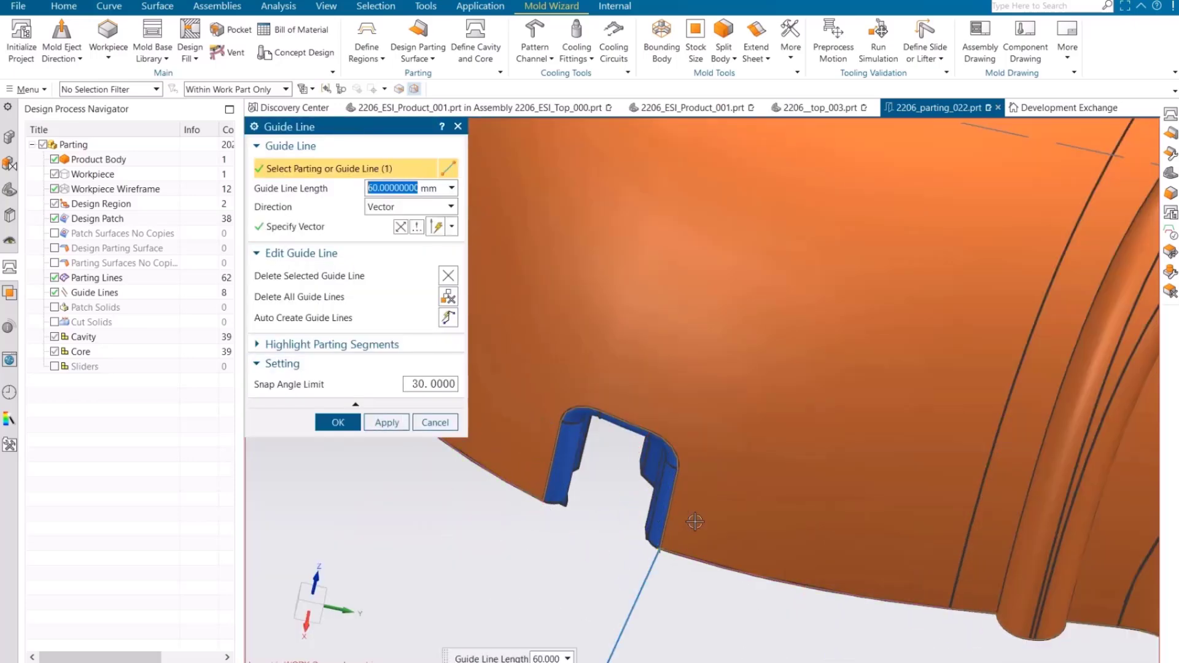
middle_click_drag(651, 518, 604, 505)
left_click(337, 228)
left_click(391, 209)
left_click(375, 264)
scroll(556, 485, "up", 6)
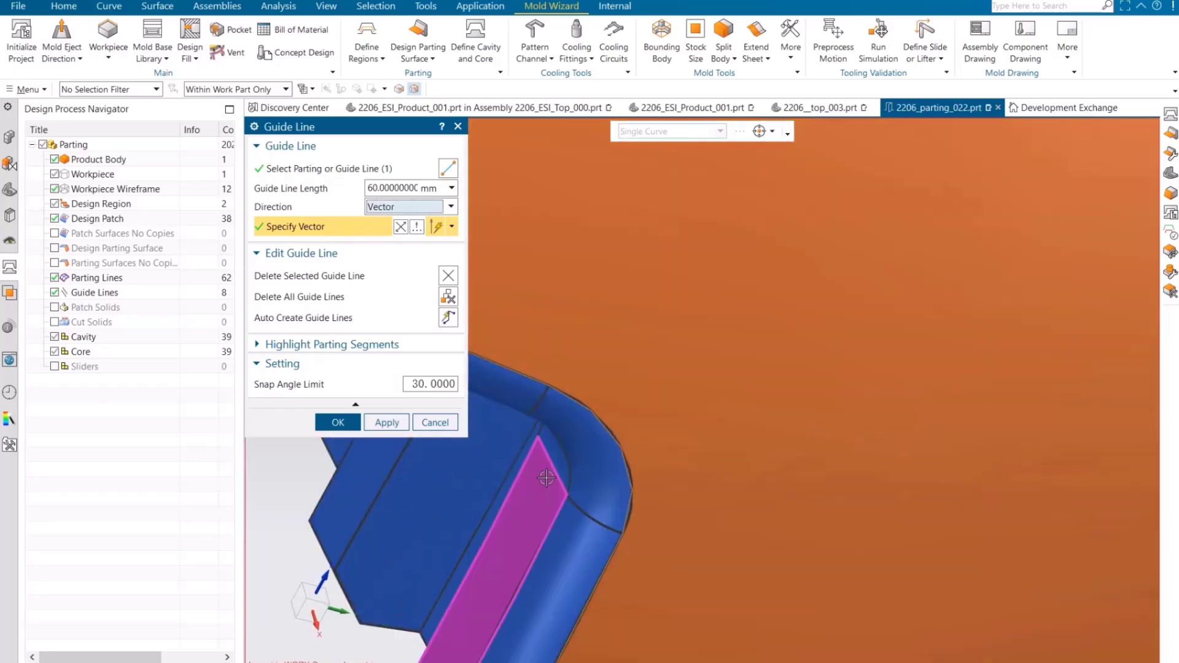
left_click(548, 481)
scroll(548, 491, "down", 7)
left_click(387, 422)
Add a 60 mm guide line at the U-shaped notch's opposite edge with its direction vector reversed
left_click(508, 627)
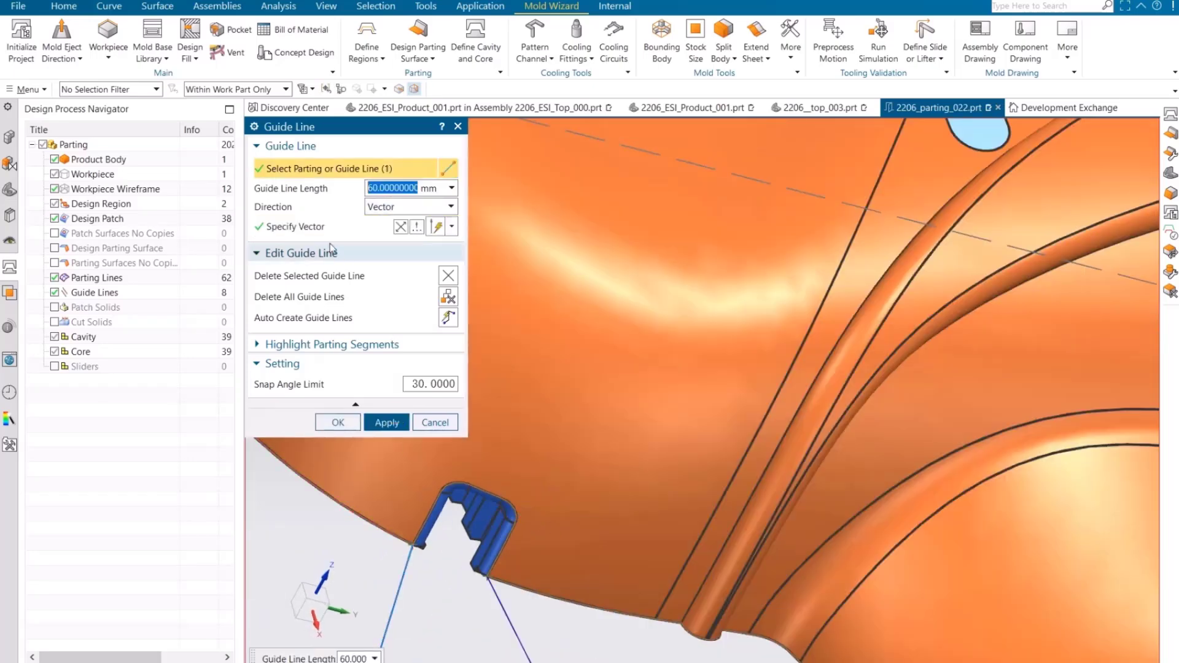
left_click(400, 227)
left_click(338, 423)
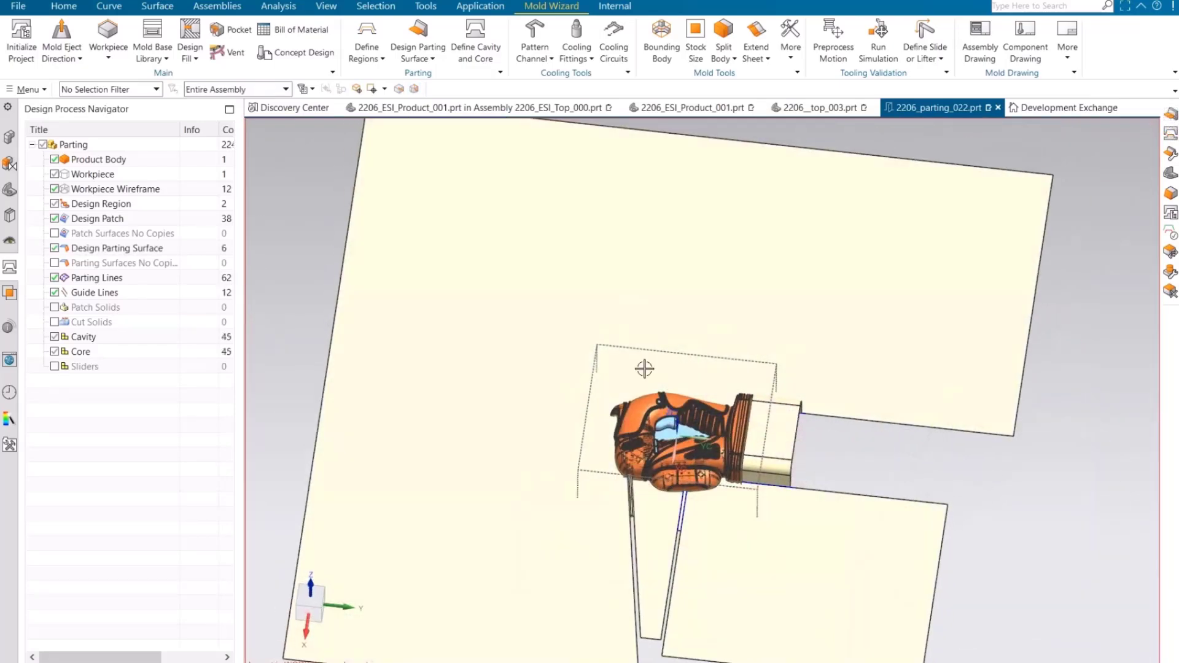
Define the cavity and core from all regions with a sew tolerance of 0.1
left_click(475, 37)
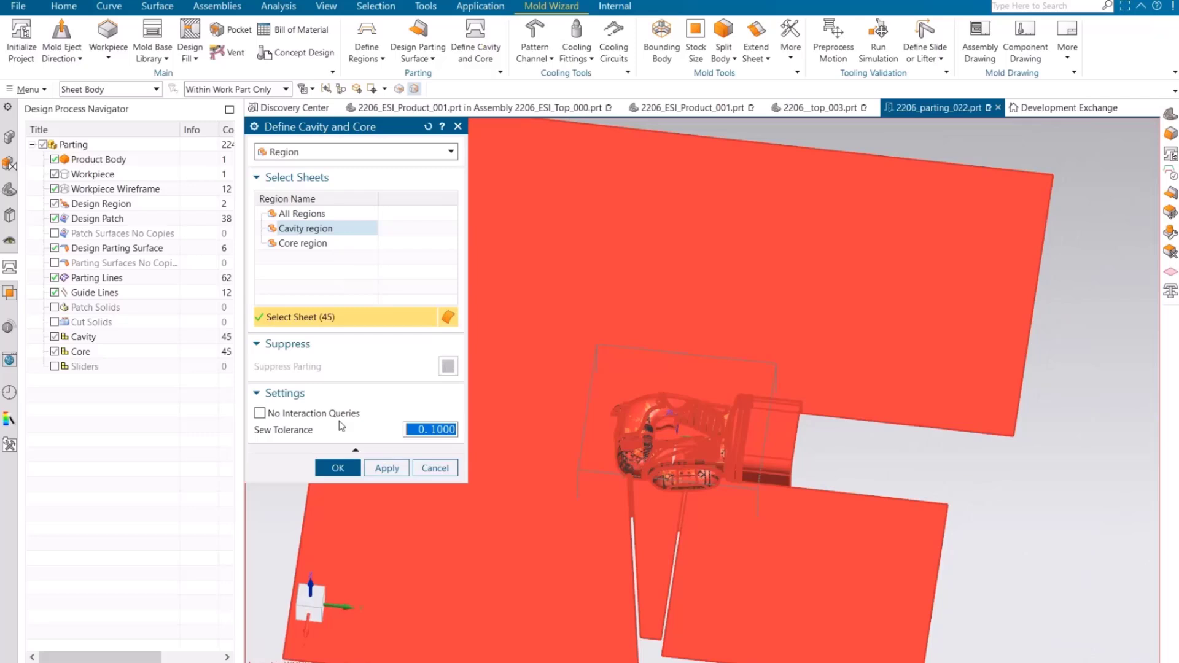
left_click(312, 216)
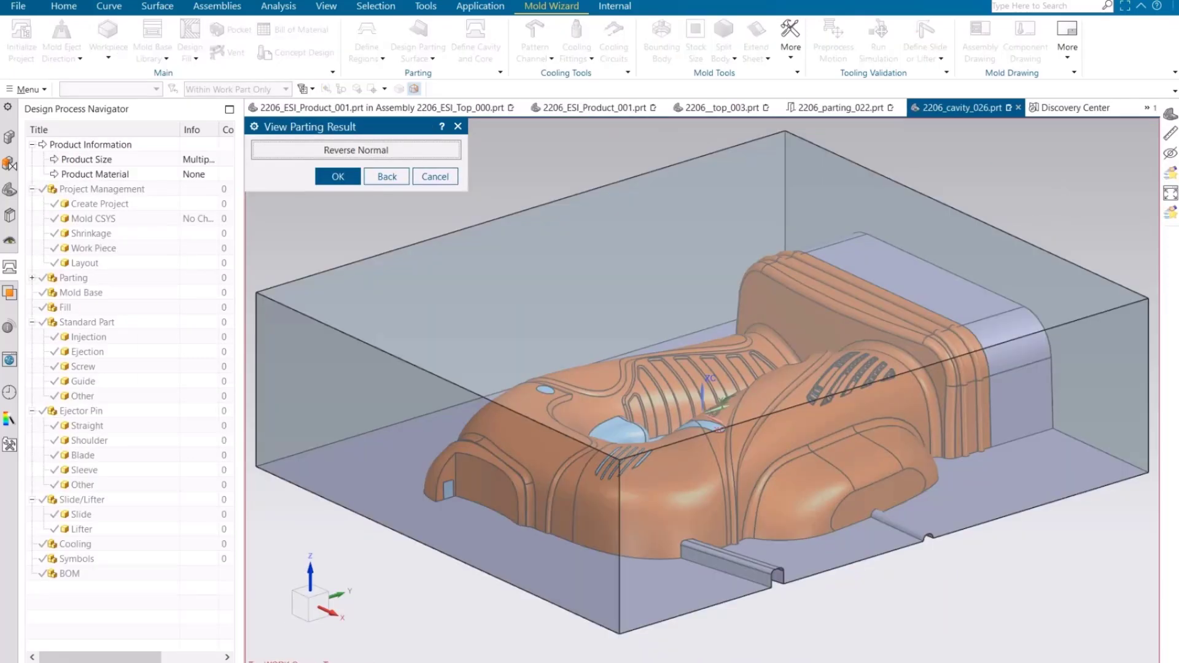
left_click(387, 176)
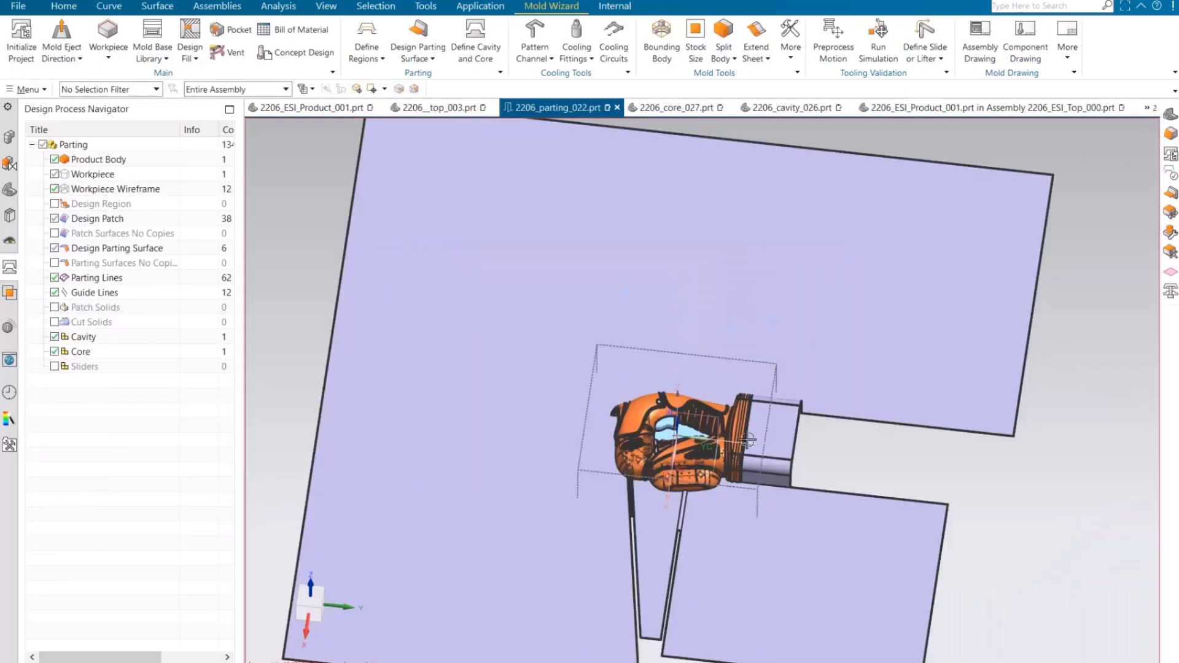
Hide the cavity and core in the parting part, and display the 2206_core_027 part
middle_click_drag(743, 409, 734, 403)
left_click(54, 337)
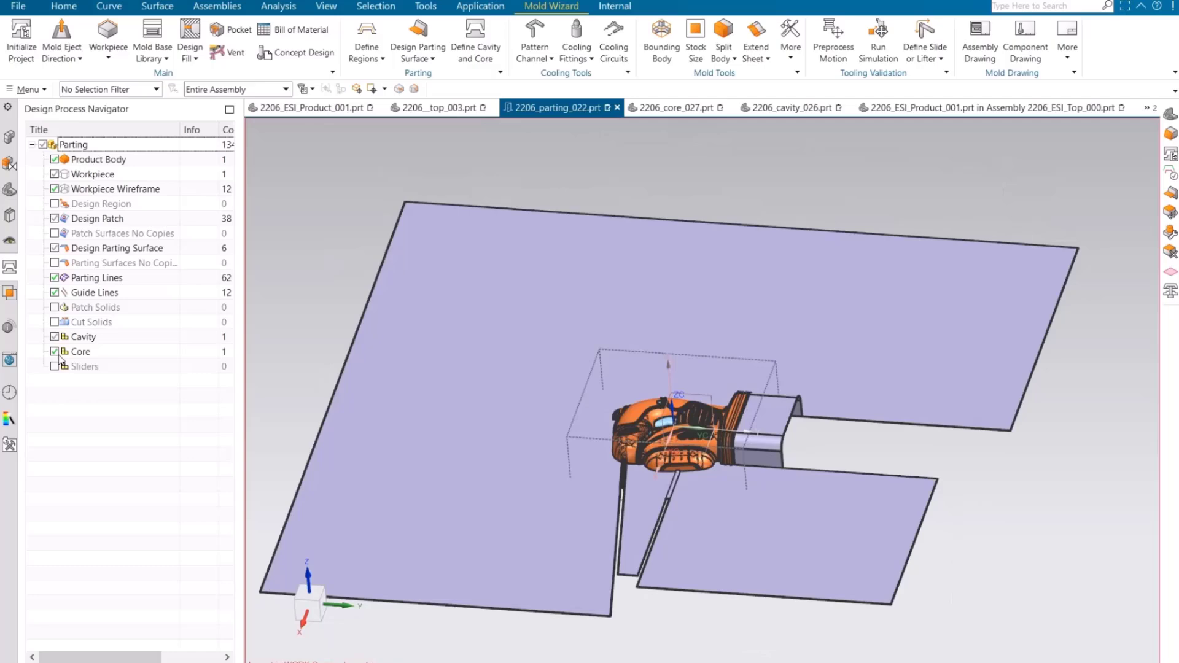
left_click(58, 354)
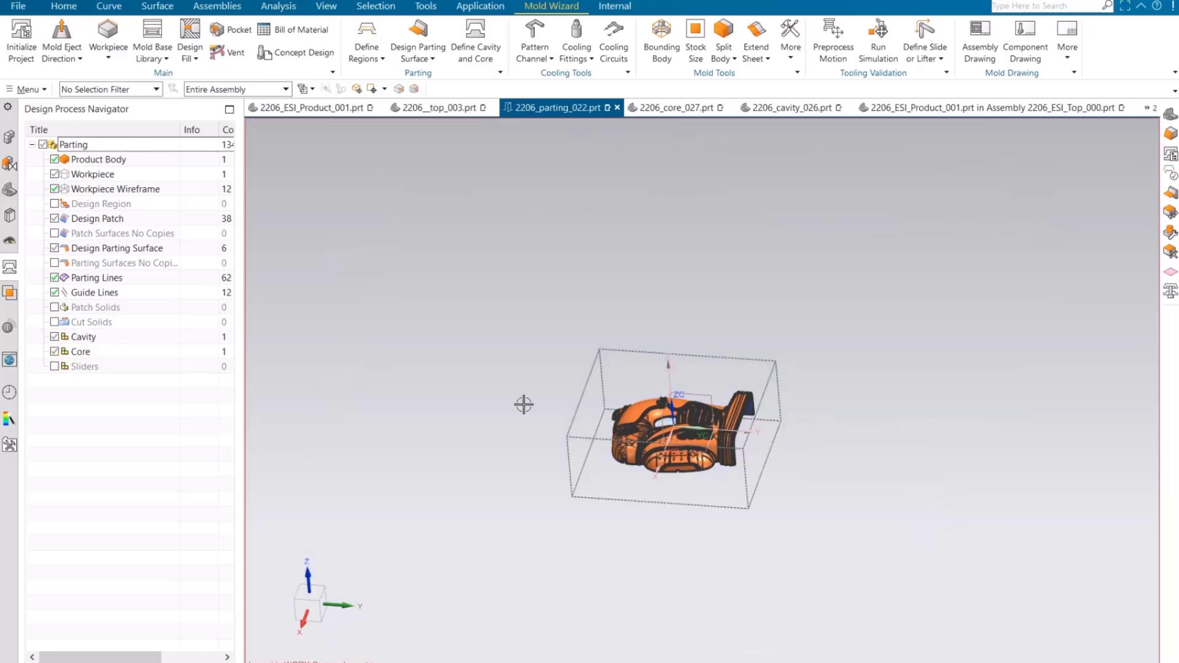
right_click(460, 268)
left_click(494, 352)
right_click(482, 303)
left_click(508, 329)
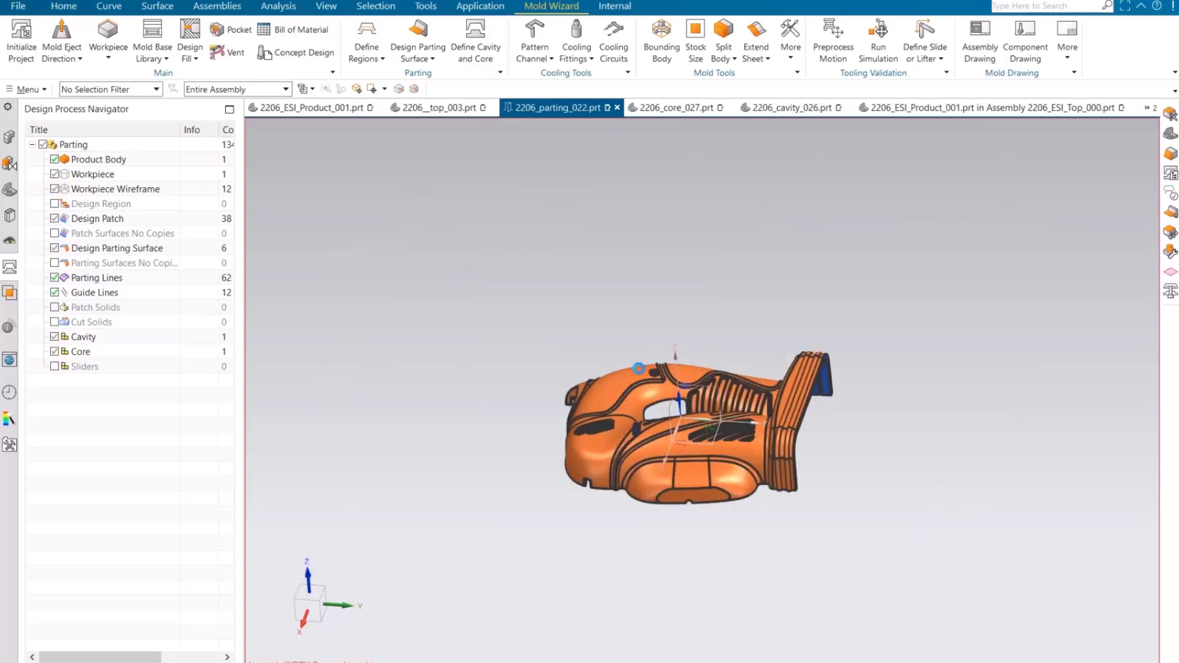
left_click(652, 105)
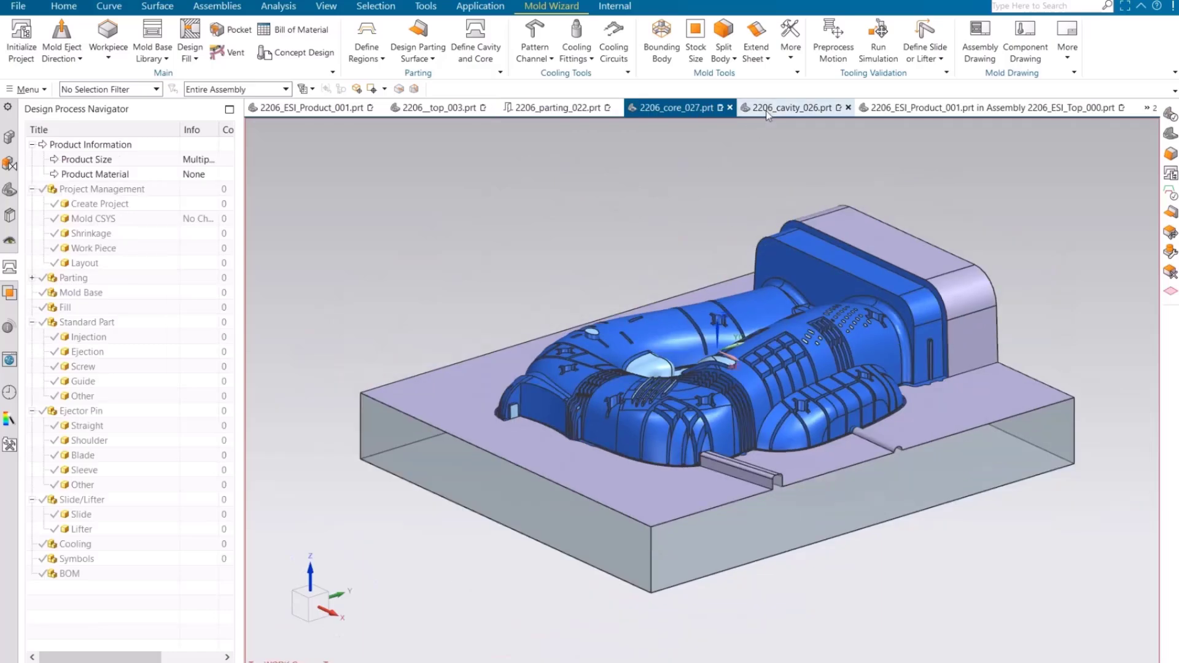
In the 2206__top_003 assembly, set the LKM_SG type C mold base's index to 4050 and BP_h to 140
left_click(438, 107)
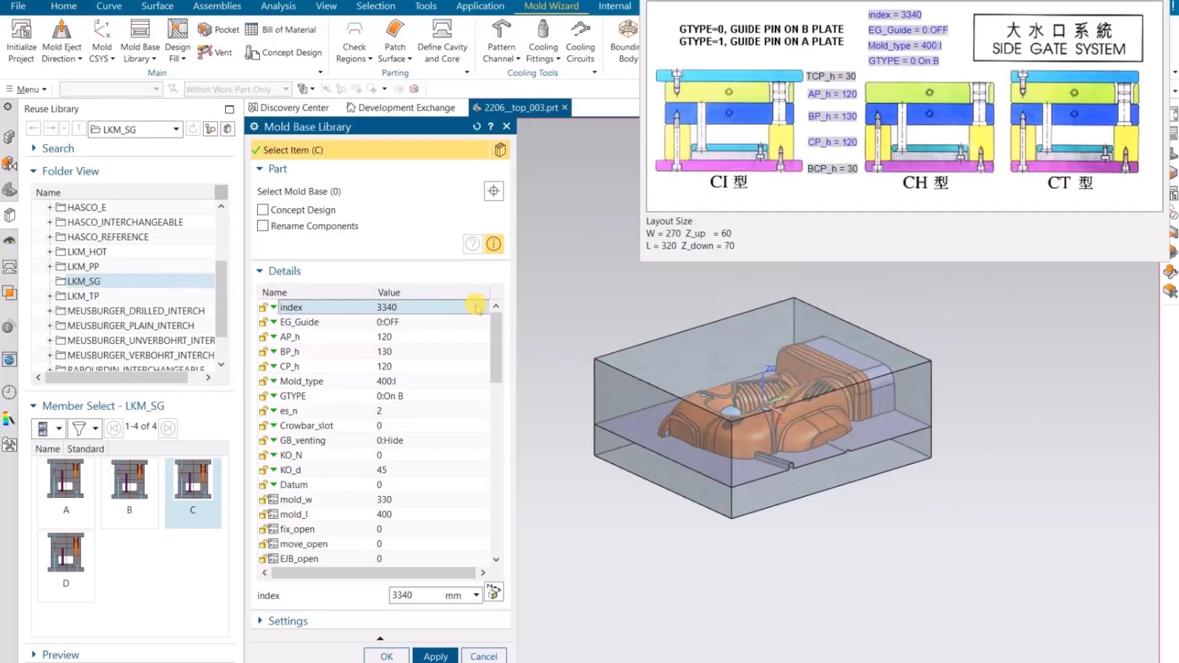
left_click(482, 307)
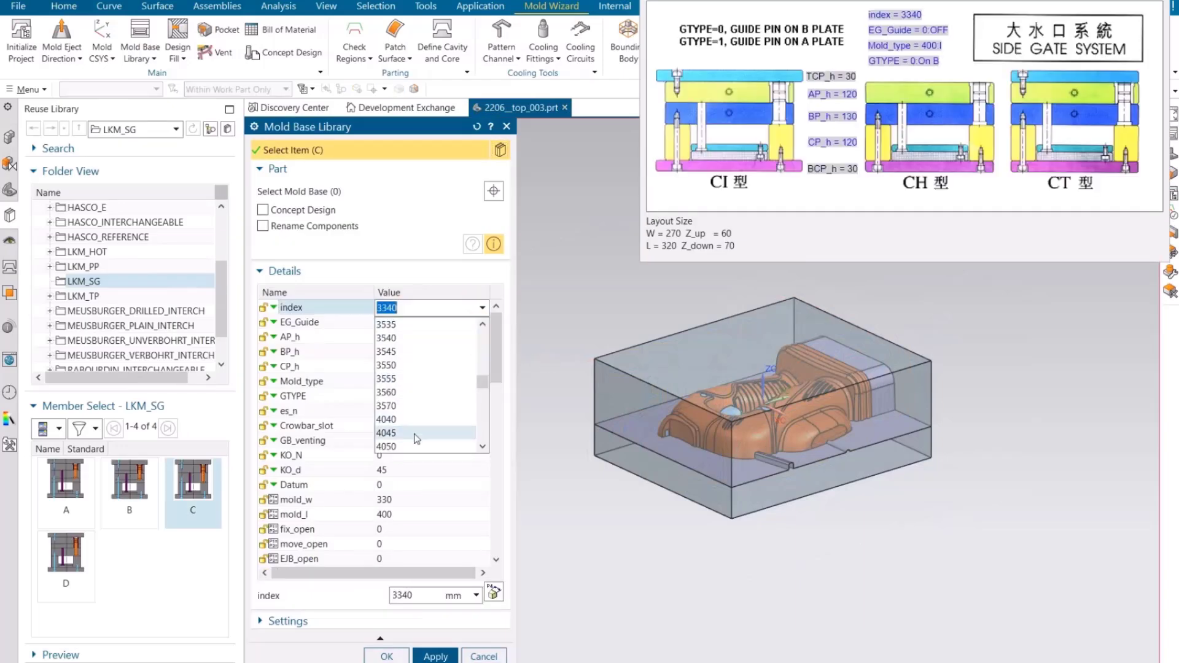
left_click(412, 447)
left_click(477, 353)
left_click(478, 374)
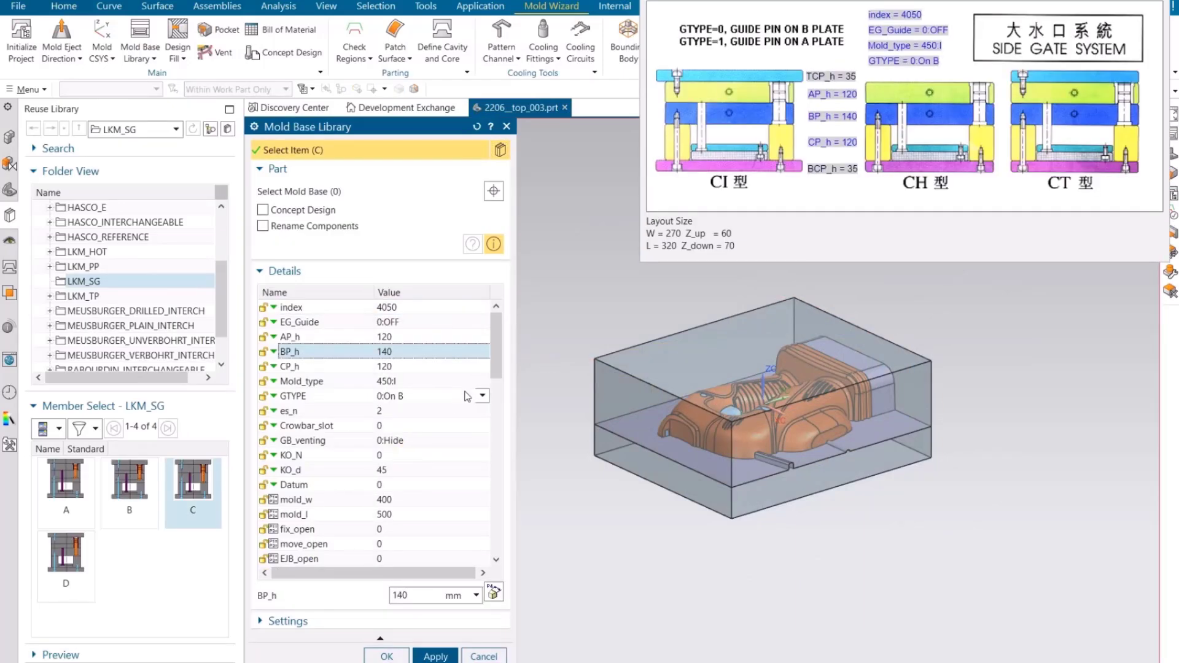
Set the mold base's es_n to 3, Crowbar_slot to 1, GB_venting to On A or B, KO_N to 1 and Datum to 1
left_click(482, 410)
left_click(483, 455)
left_click(479, 440)
left_click(455, 471)
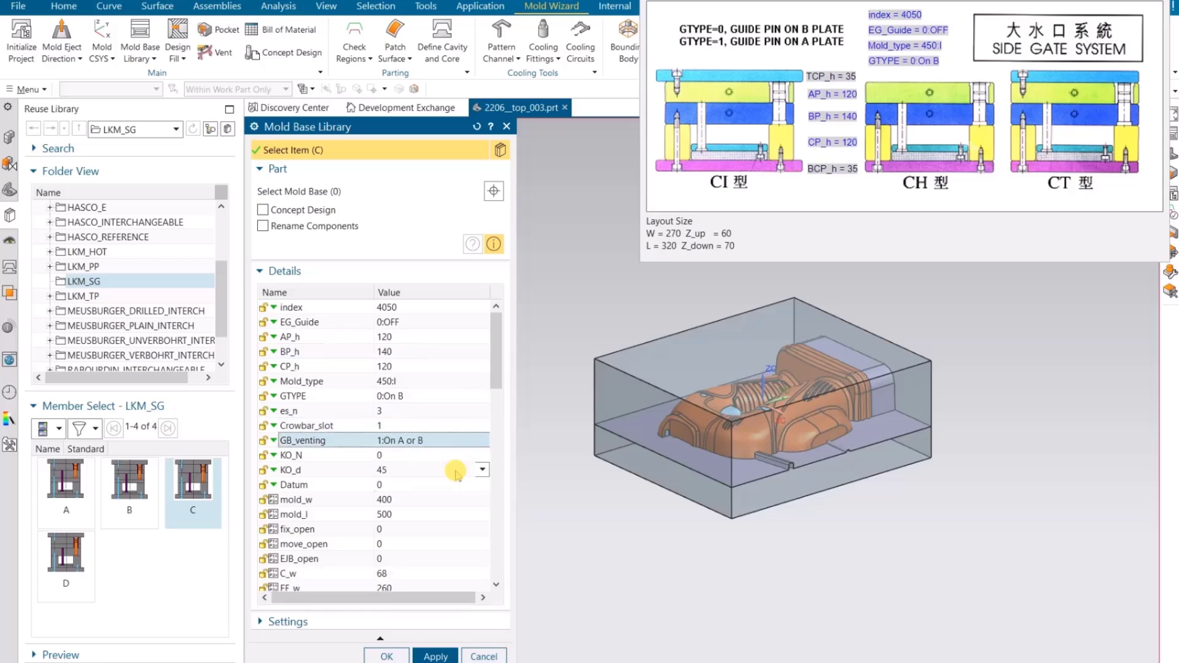
left_click(455, 456)
left_click(444, 485)
left_click(442, 470)
left_click(480, 485)
left_click(447, 514)
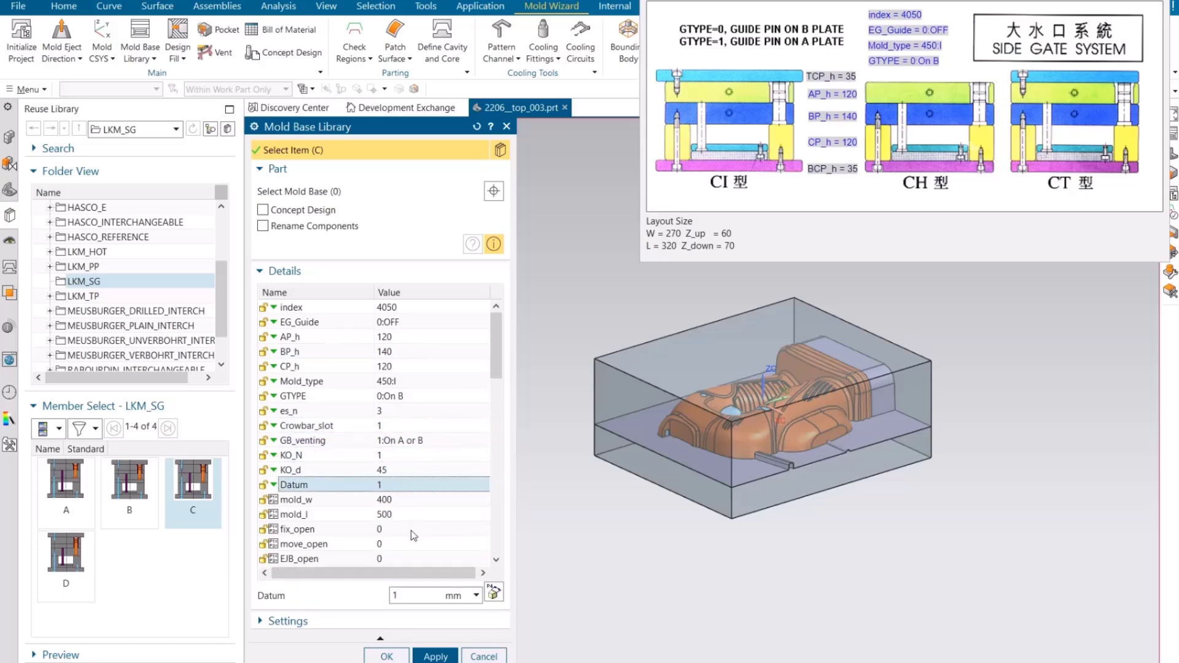
Set the mold base's fix_open and move_open to 0.5 mm and open EJB_open for editing
double_click(404, 529)
type("0.5")
left_click(390, 545)
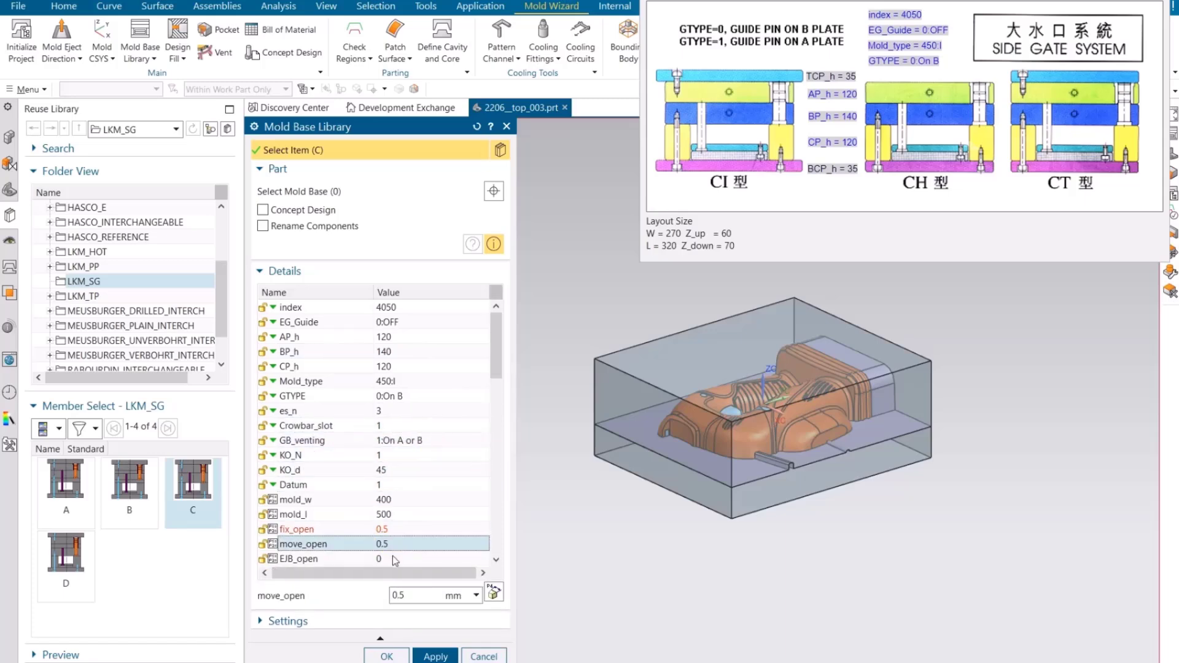
double_click(395, 560)
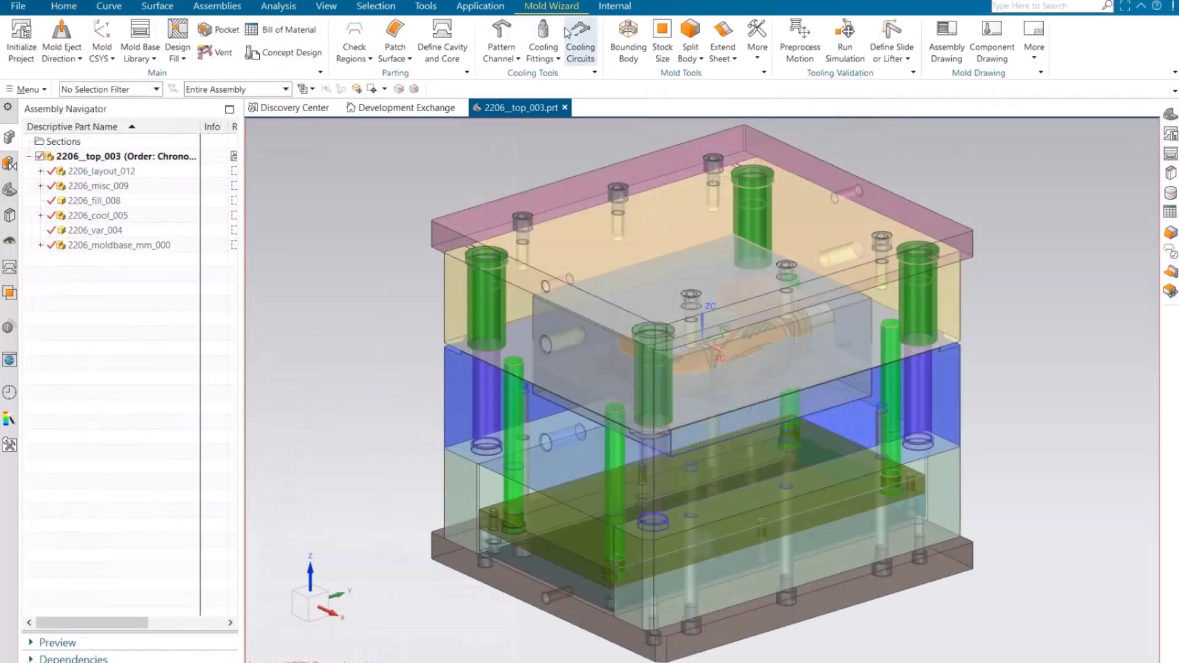
Add the Locate_ring[LRBS_F] standard part from the Fill library with reference set TRUE and D 100 mm
left_click(150, 56)
left_click(186, 90)
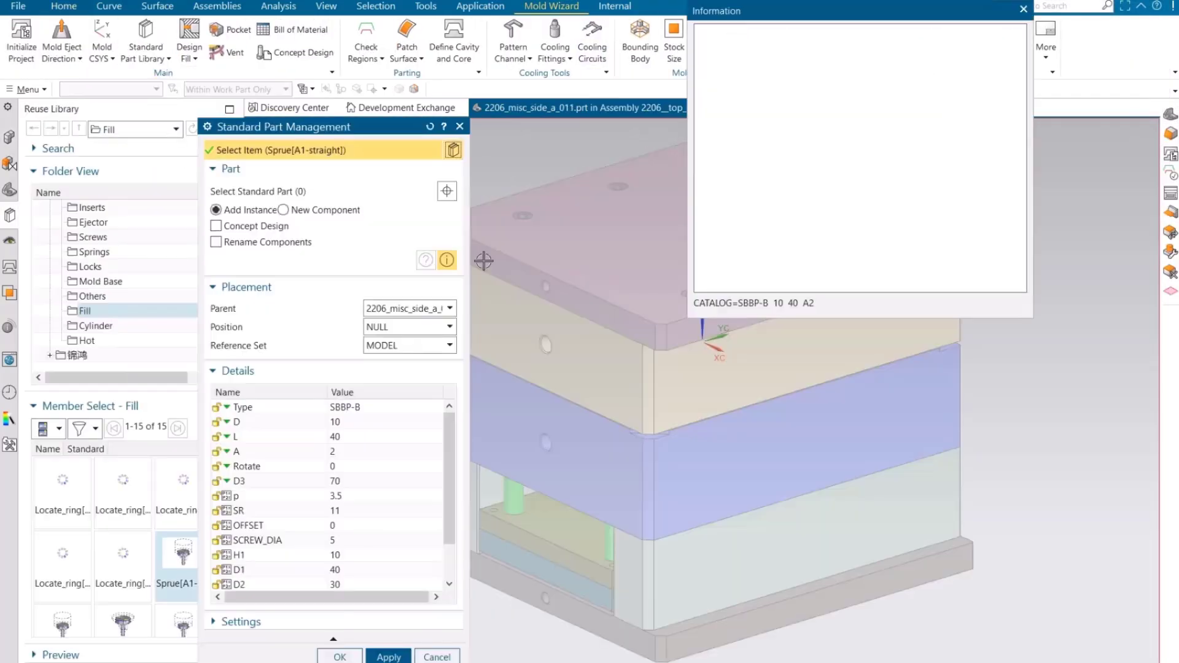
left_click(67, 489)
left_click(407, 350)
left_click(424, 404)
double_click(433, 405)
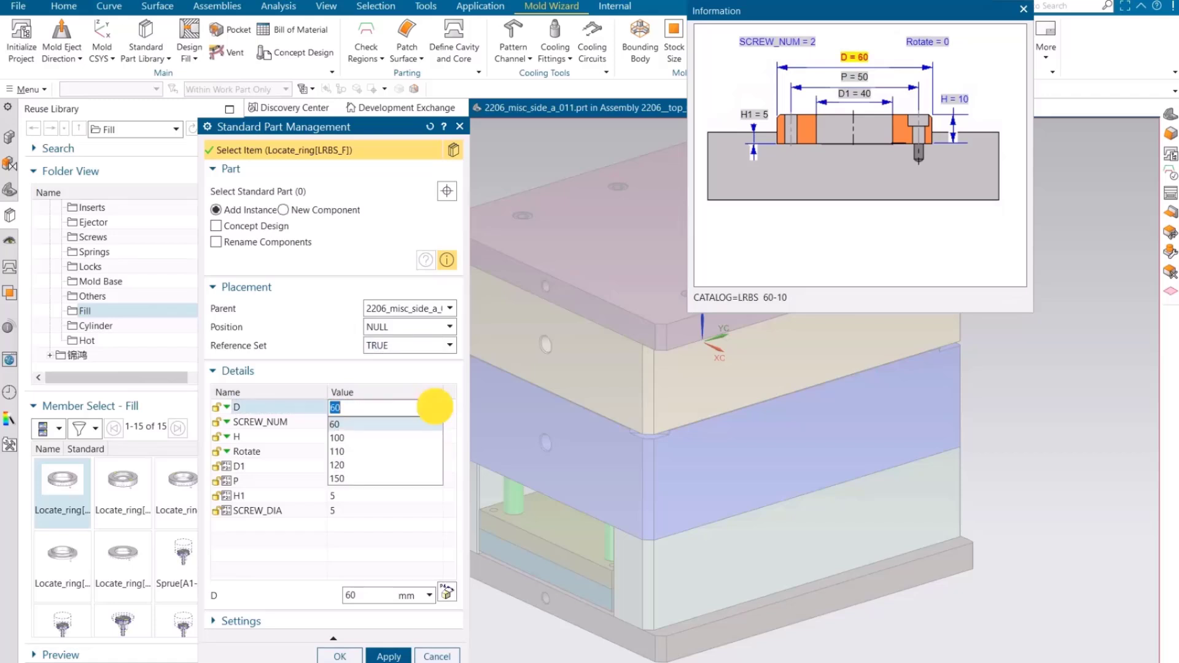
left_click(420, 437)
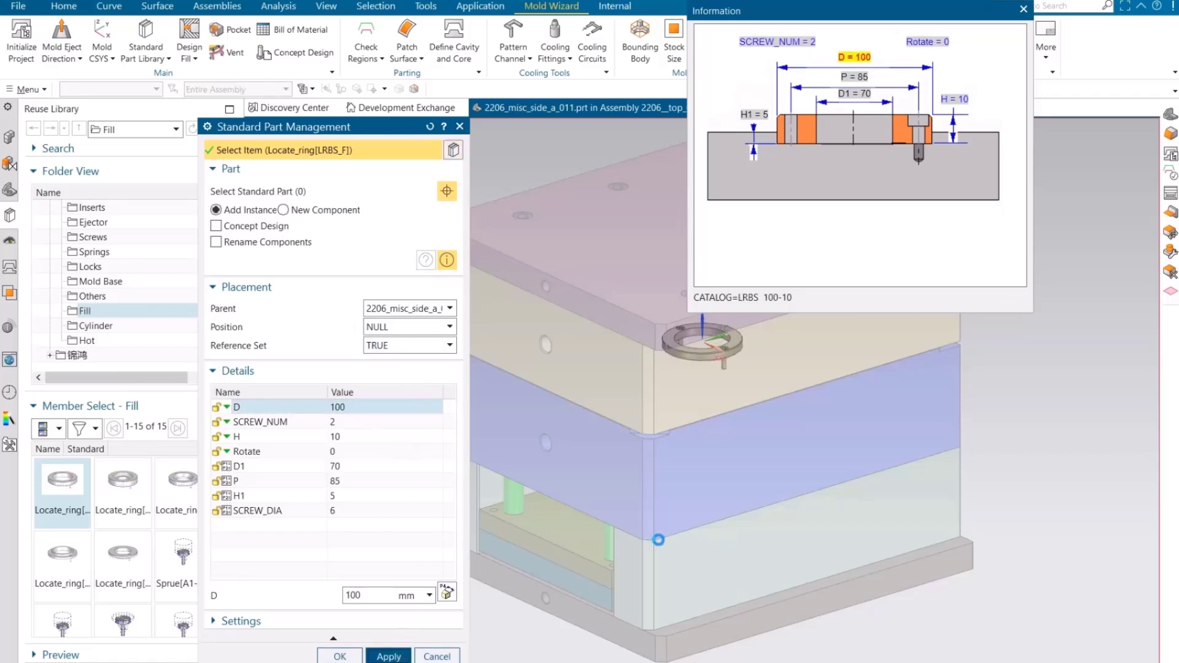
Add the Sprue[A1-straight] standard part from the UNIVERSAL_MM Fill library with D 16 mm and set its length L
left_click_drag(859, 12, 988, 54)
scroll(108, 304, "up", 1)
left_click(102, 238)
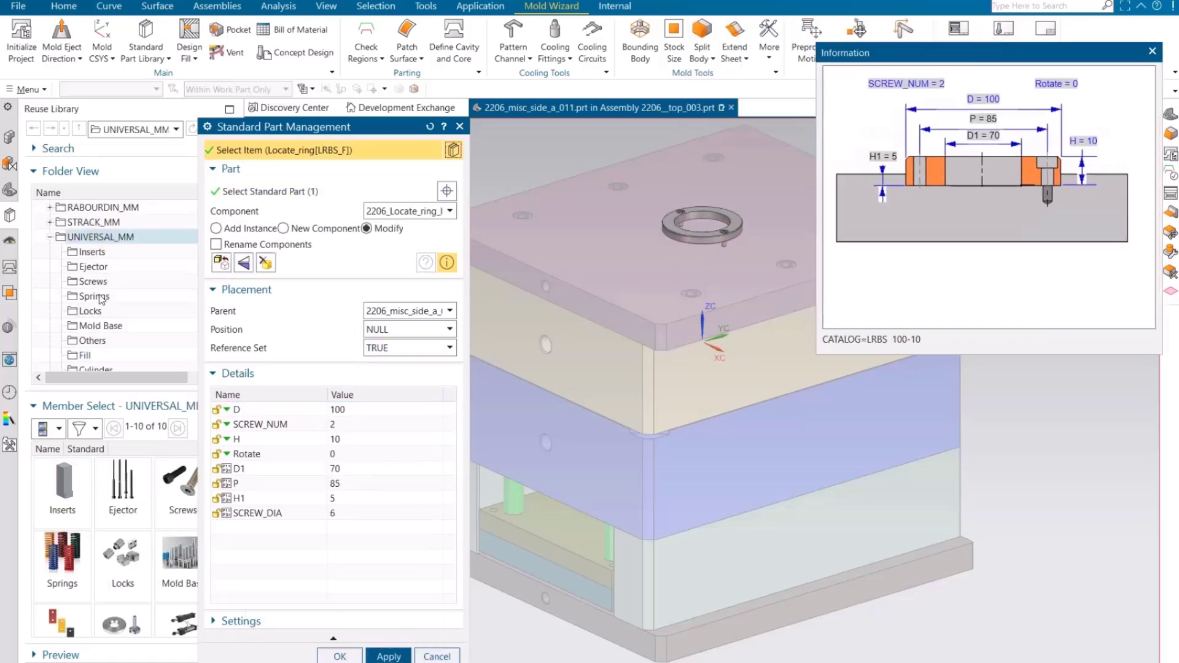
left_click(85, 355)
left_click(178, 556)
double_click(381, 422)
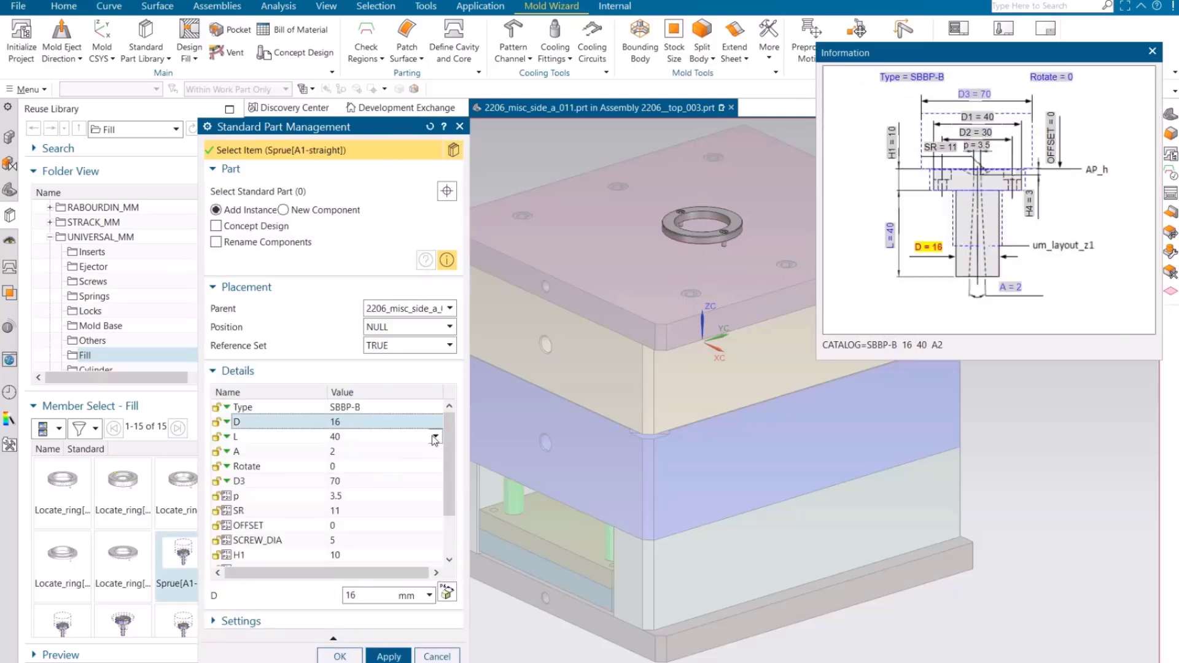
left_click(435, 436)
left_click(395, 481)
Shorten the sprue by setting its length L to 80+18.17564132-4 mm
double_click(331, 525)
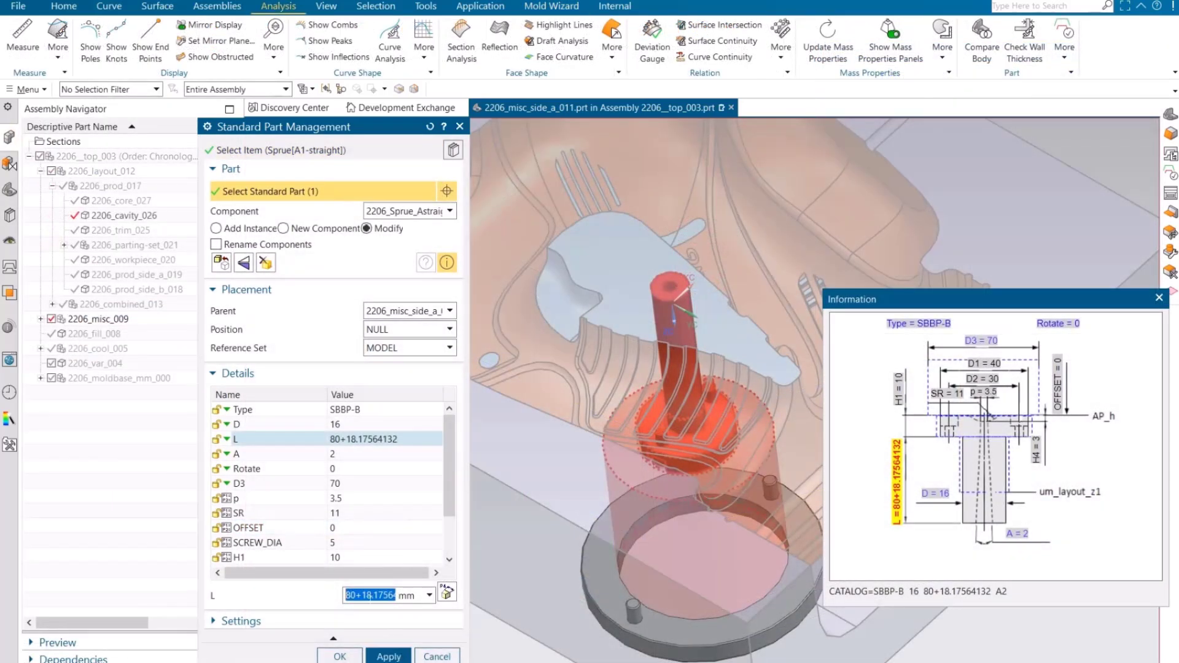
double_click(347, 530)
type("-4")
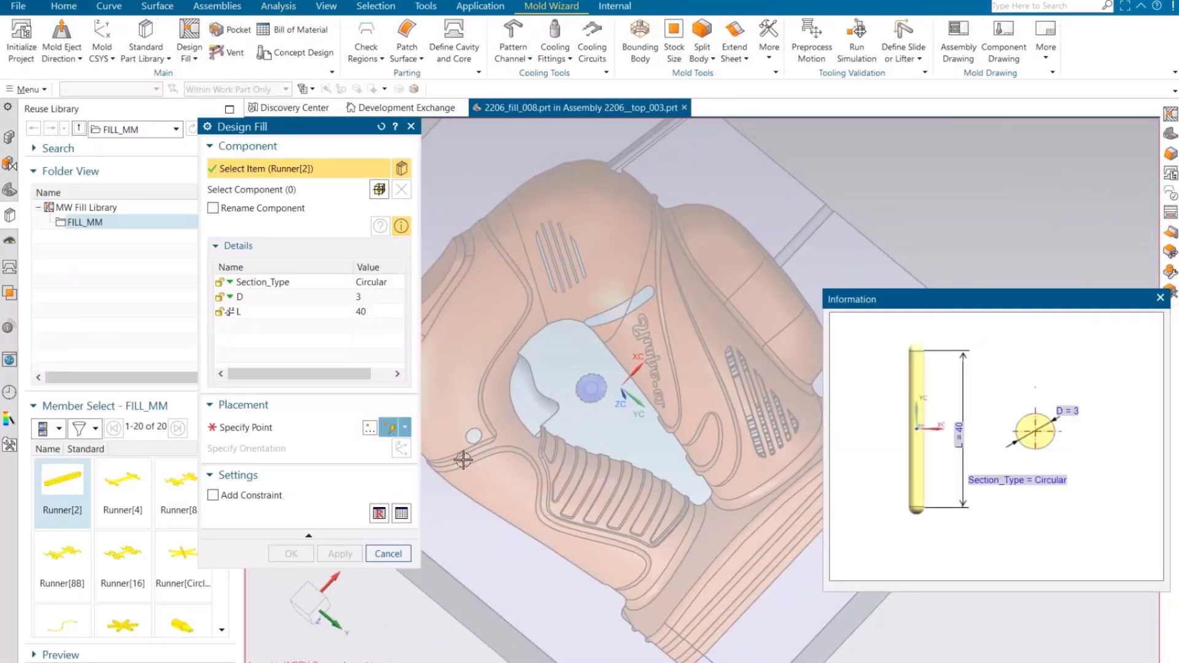
Place a circular Runner[2] with D 6 mm and L 82 mm at the sprue, turned to run across the body's opening
left_click(397, 297)
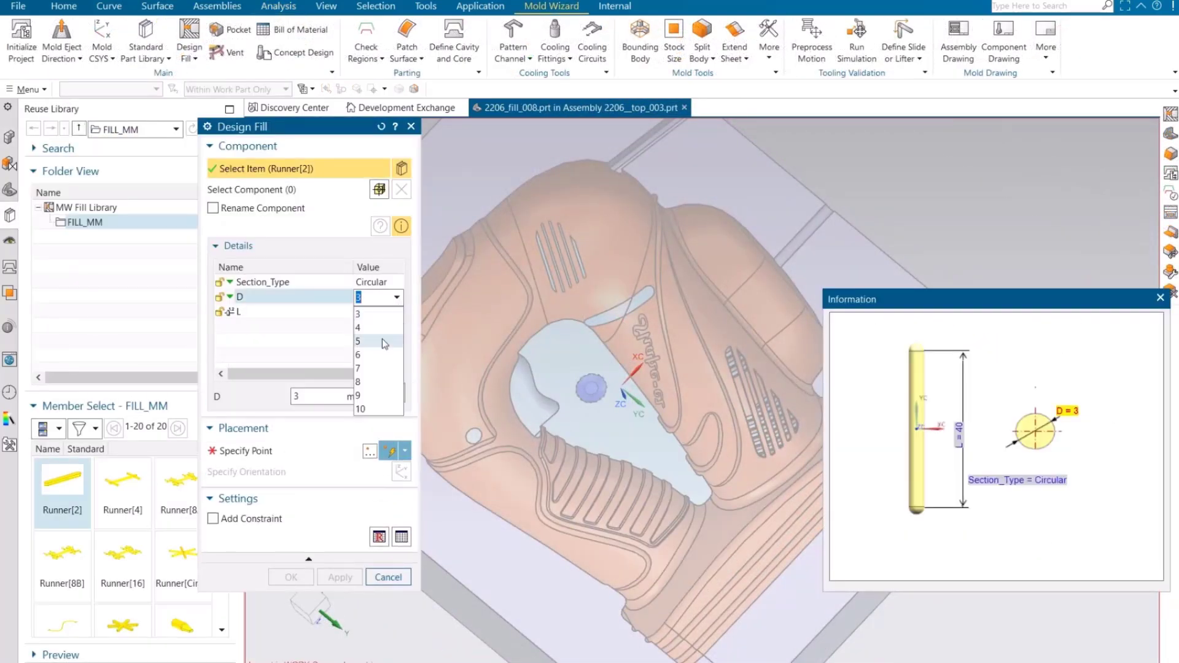
left_click(369, 312)
left_click_drag(318, 405, 341, 405)
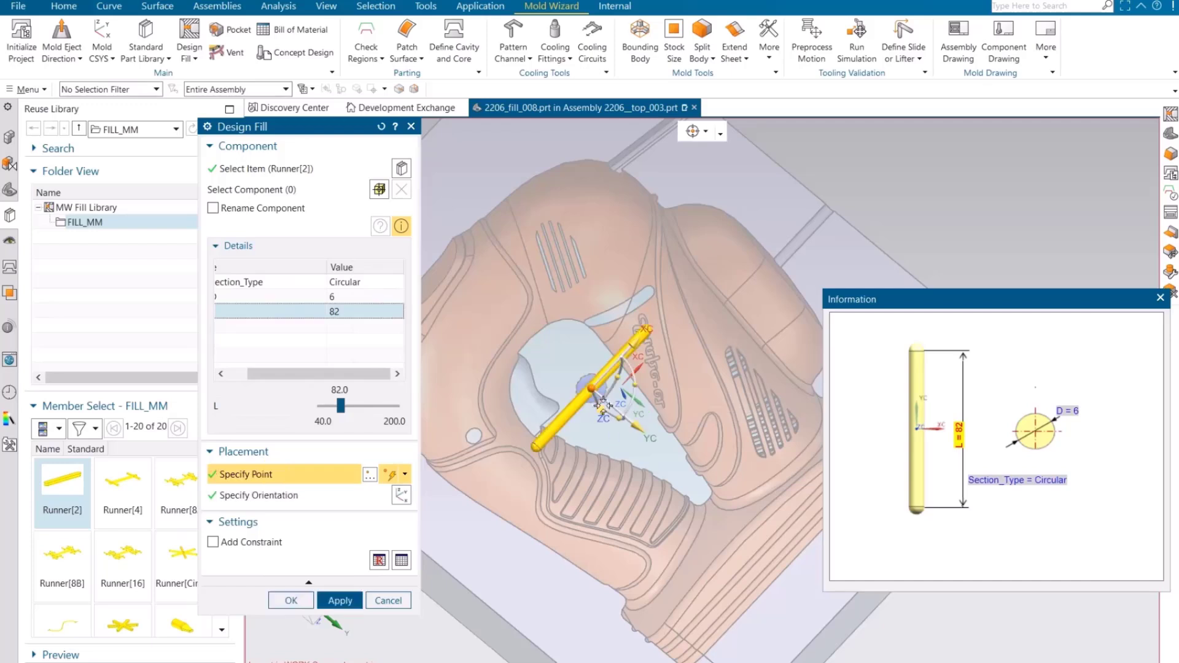
left_click(581, 381)
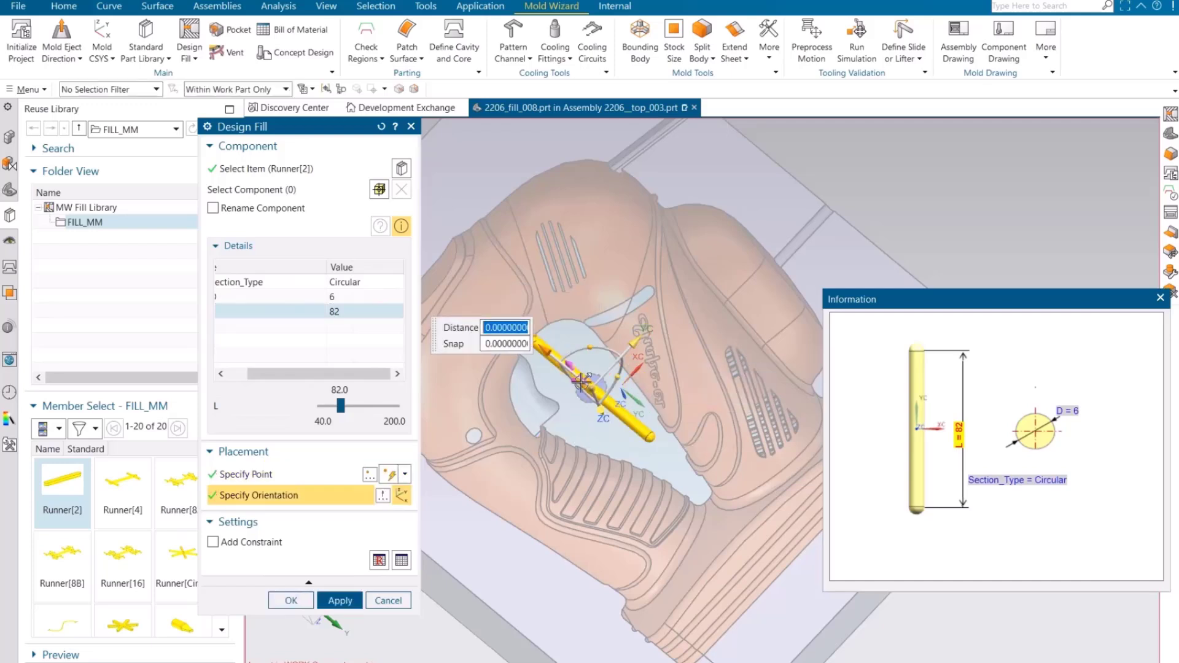
left_click(339, 600)
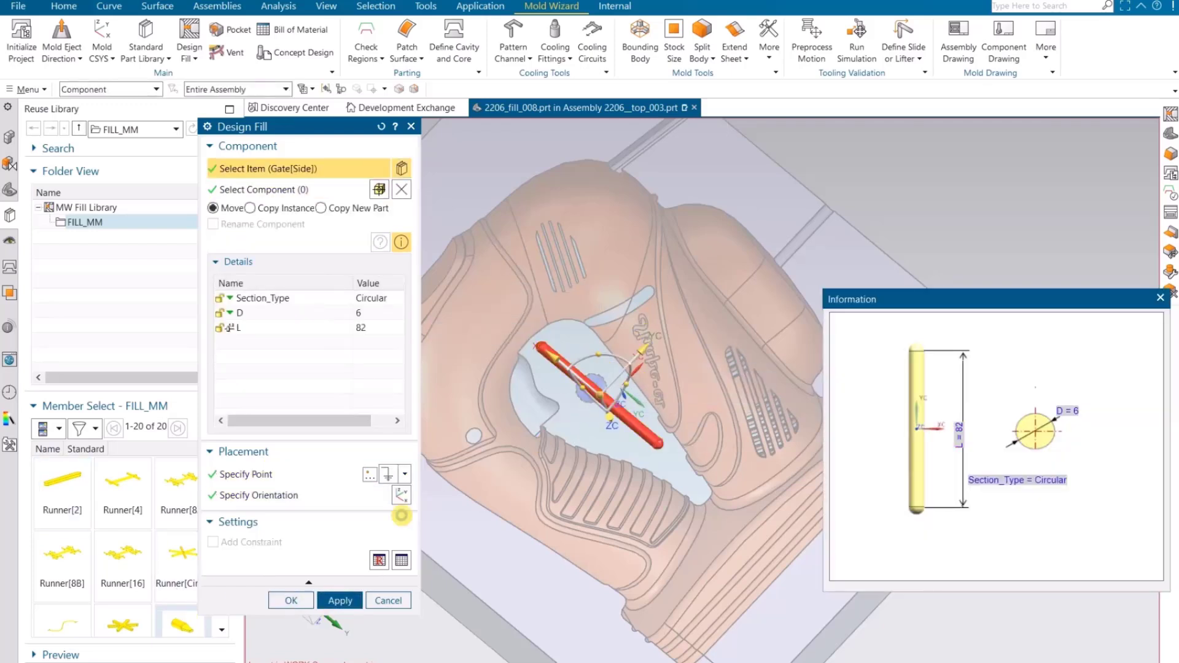
Add Gate[Side] at both runner ends with L 3, L1 7, L2 1.5 and W 3 mm
left_click(554, 361)
left_click(372, 326)
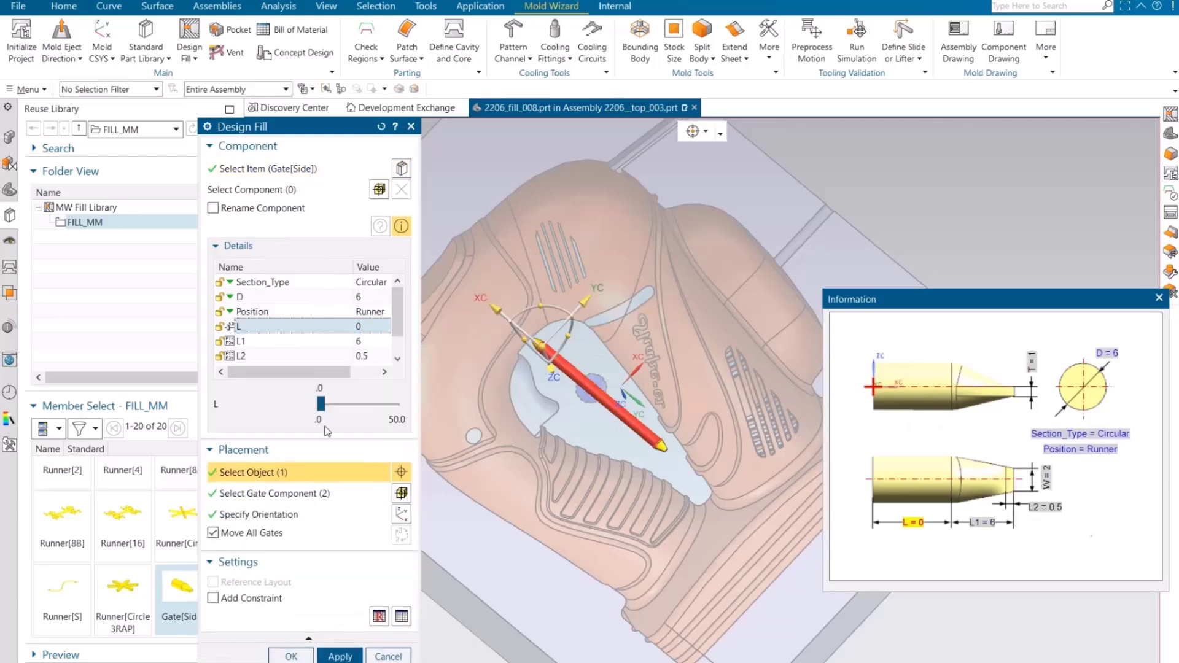
double_click(367, 328)
type("3")
left_click(334, 342)
type("7")
key("Return")
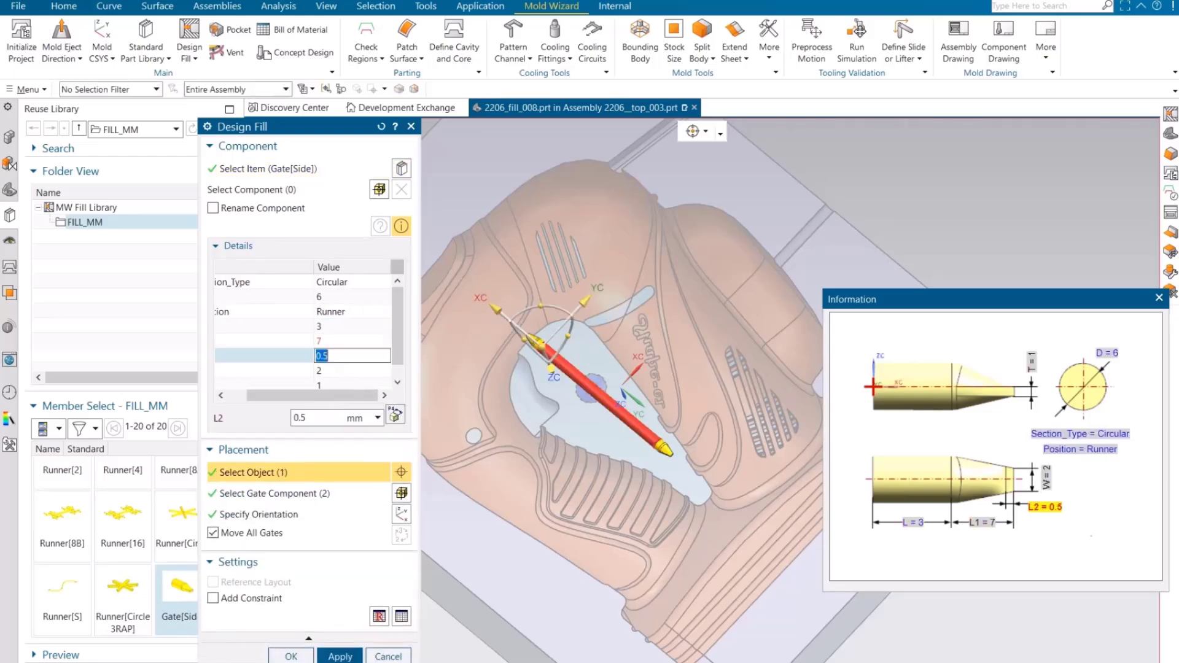
type("1.5")
key("Return")
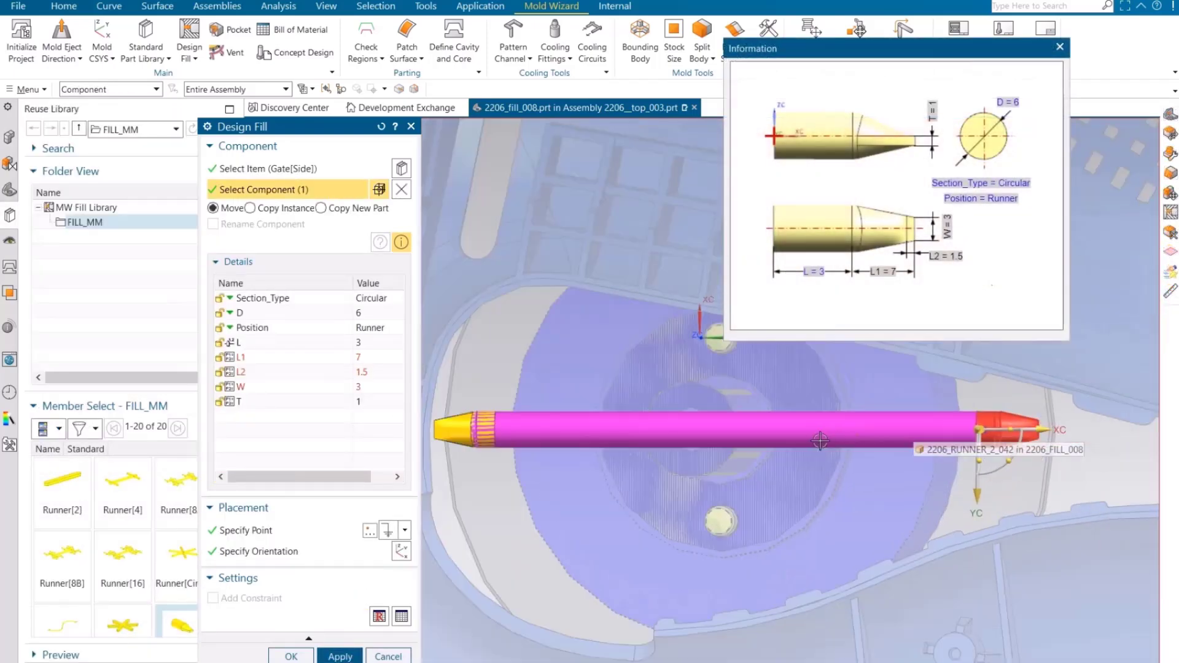
Reposition one end gate on the runner: rotate it -90°, shift it -6.5 mm along YC and rotate it 15°
left_click(1009, 461)
type("-90")
key("Return")
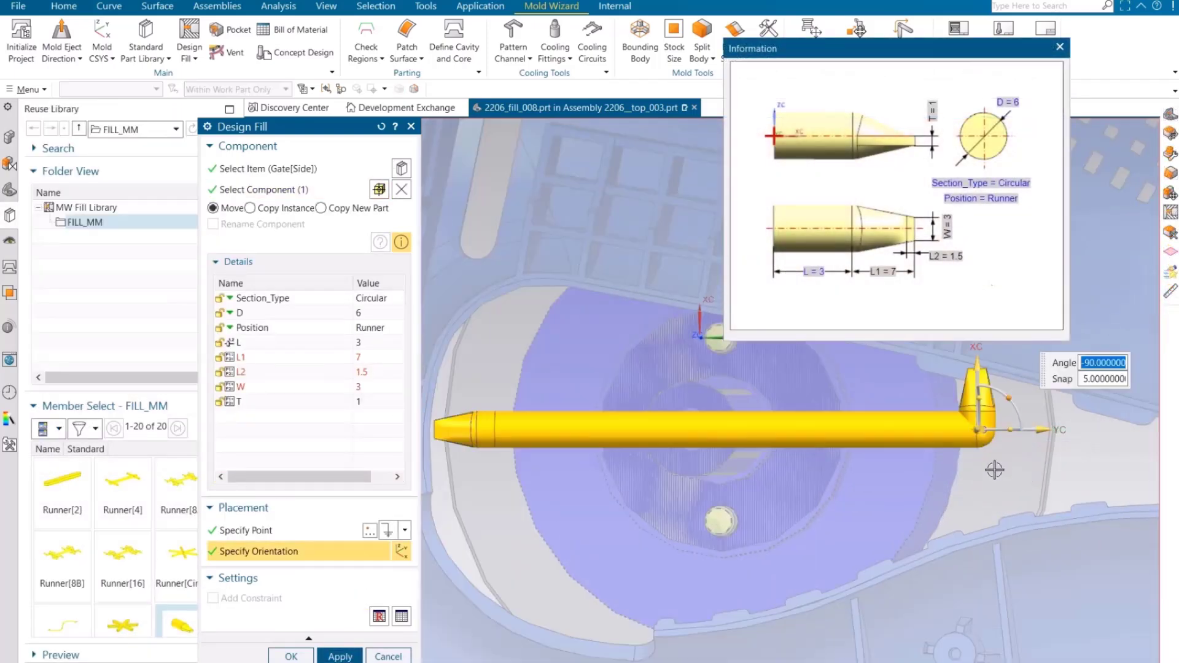
left_click(1045, 431)
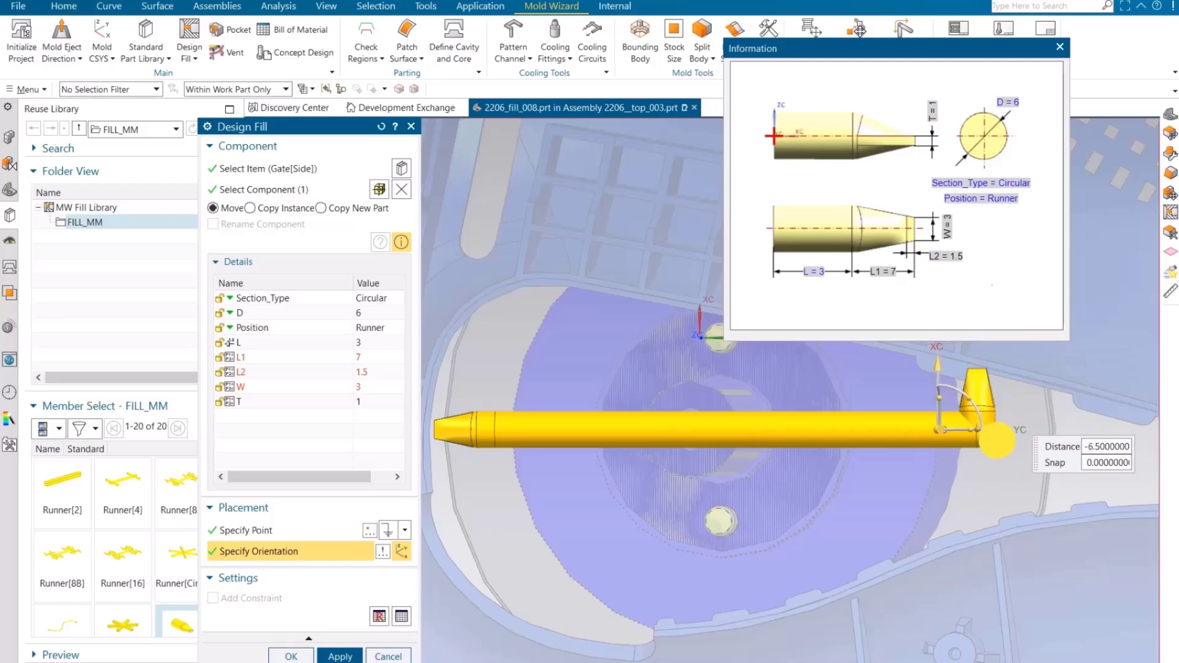
scroll(948, 379, "up", 4)
left_click(949, 473)
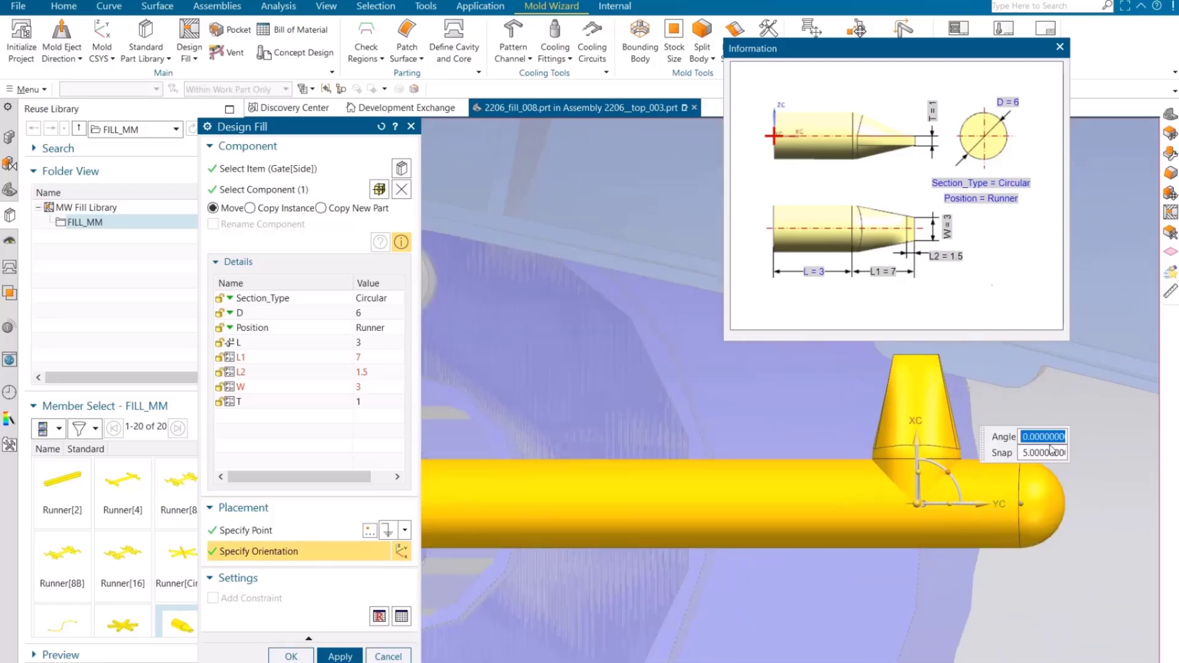
type("15")
key("Return")
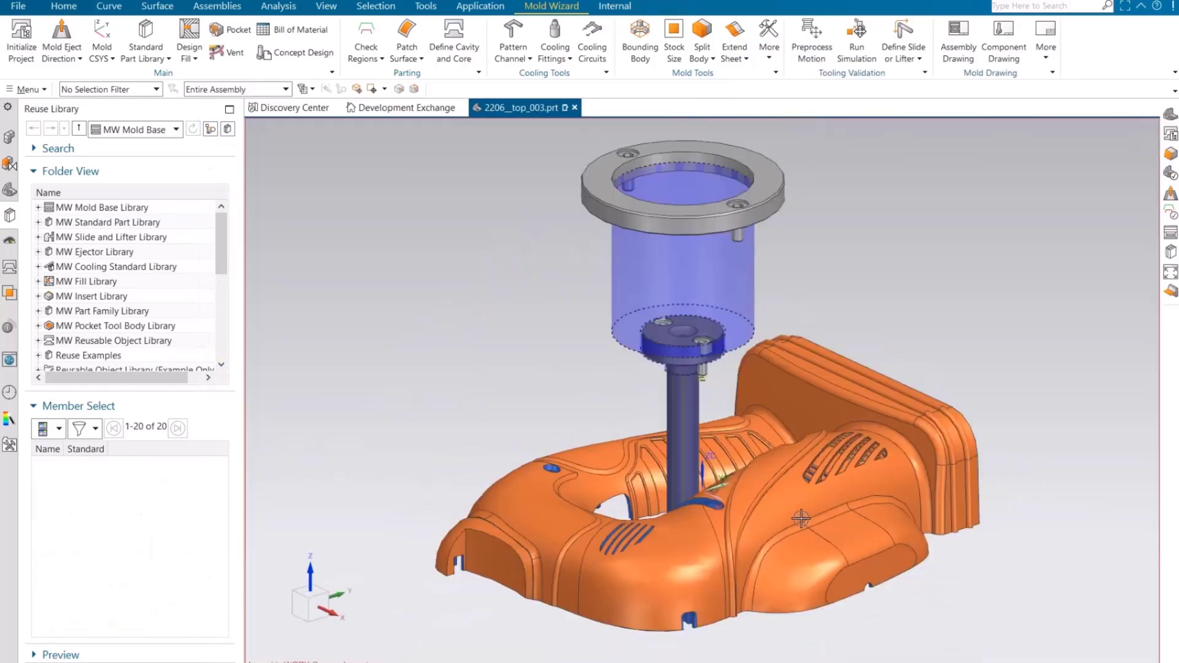
Make 2206_prod_017 the work part and show its 2206_parting-set_021 component
middle_click_drag(801, 519, 856, 453)
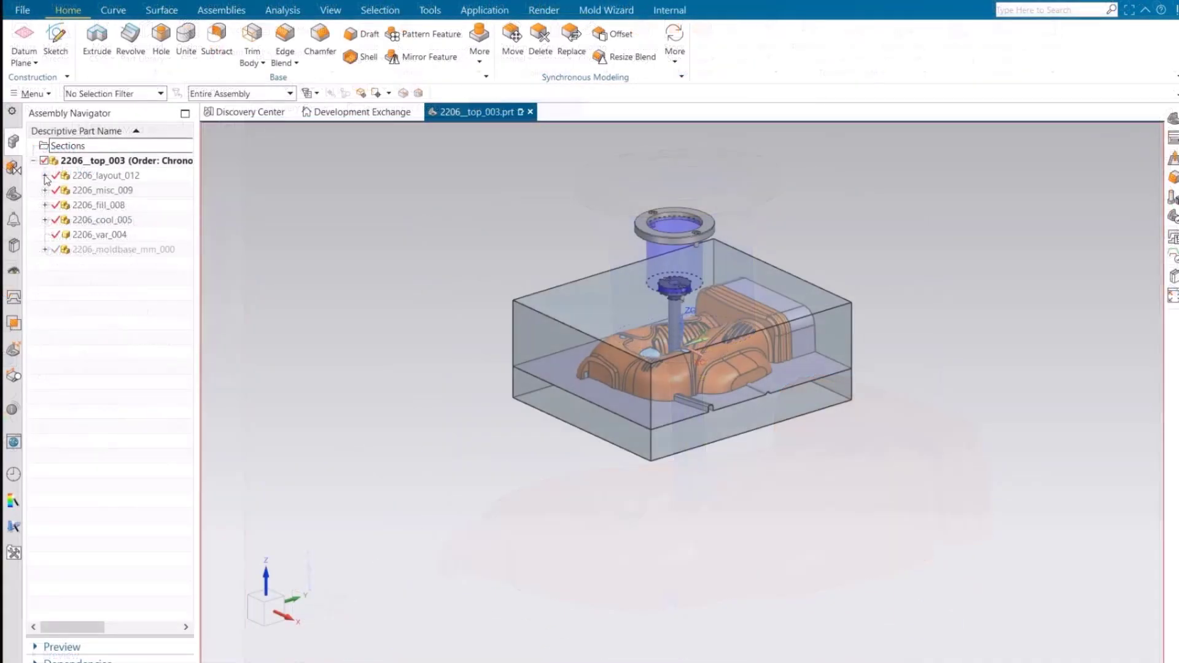
left_click(44, 176)
double_click(73, 189)
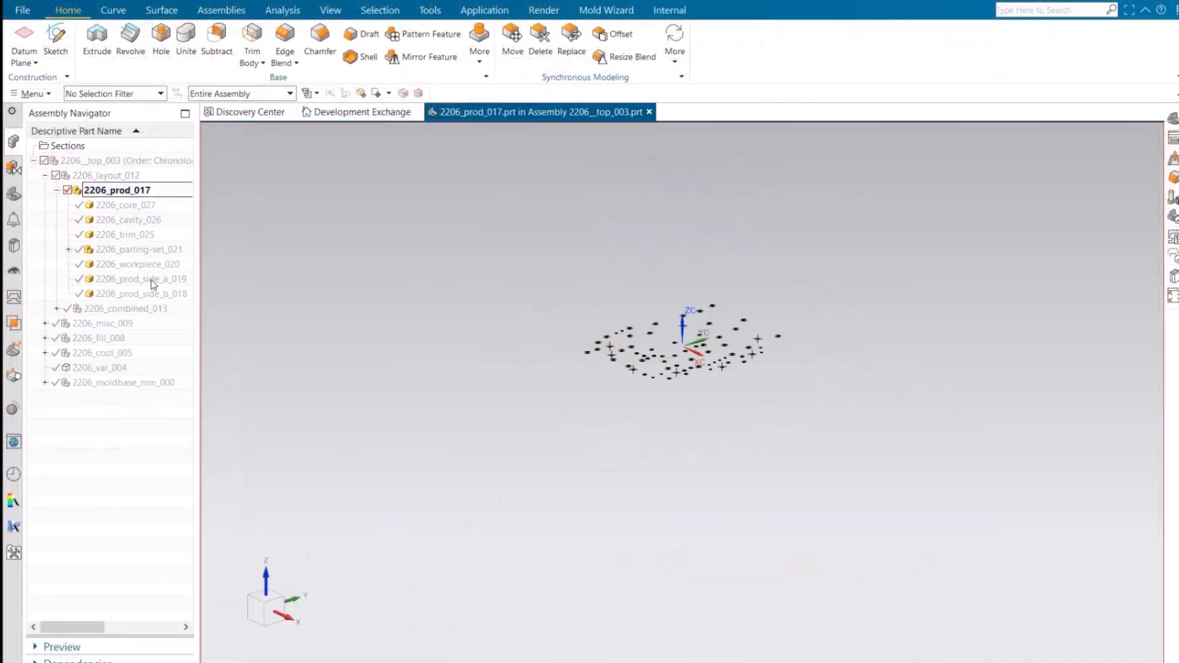
scroll(692, 379, "up", 2)
middle_click_drag(692, 380, 731, 320)
scroll(745, 326, "up", 4)
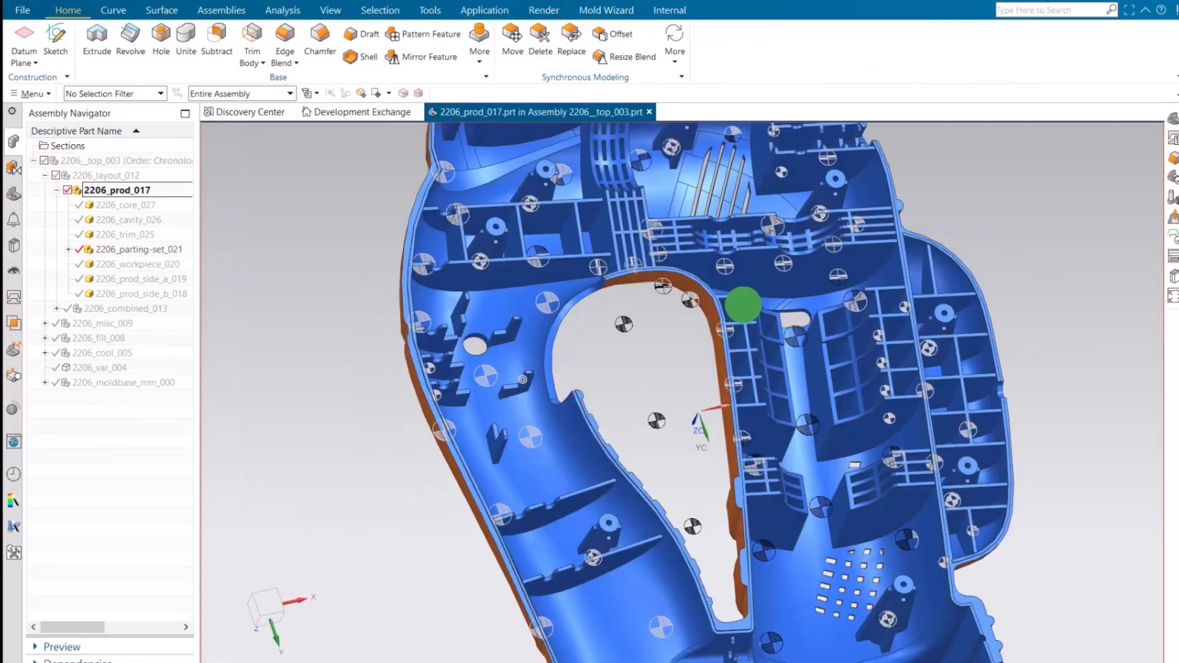
Place an Ejector Pin Flat [FW,FK] on the ribs above the opening with CATALOG_THICK 1.2, CATALOG_WIDE 5.5 and CATALOG_LENGTH 225
key("F8")
scroll(716, 330, "up", 3)
left_click(606, 10)
left_click(148, 56)
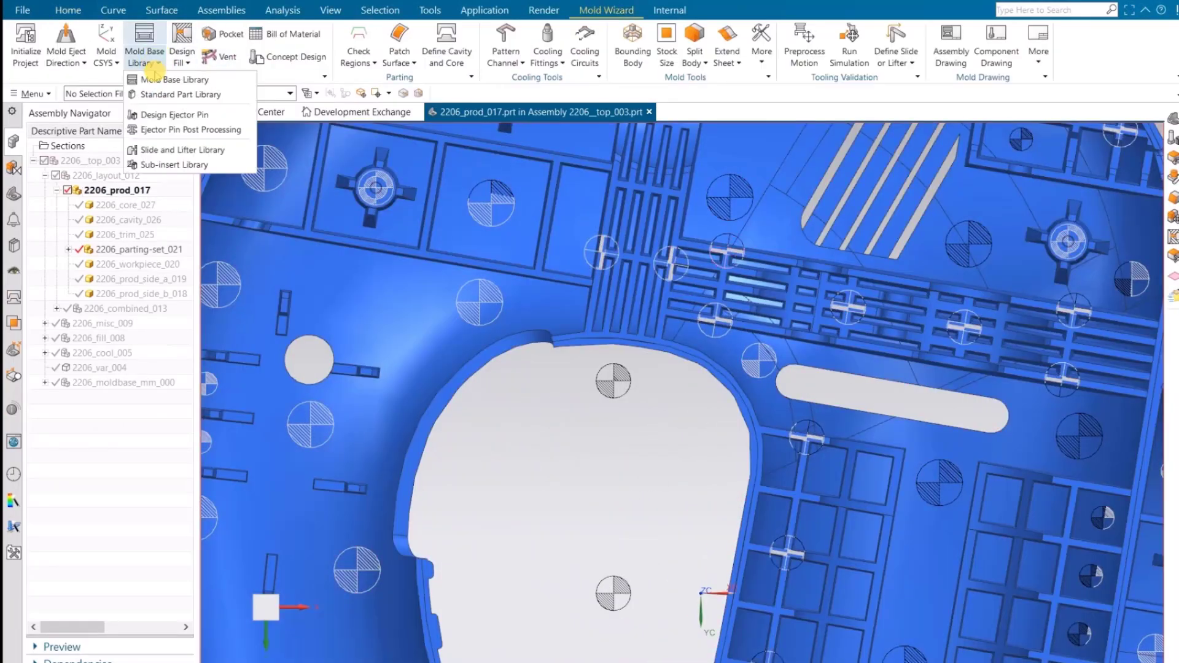
left_click(181, 116)
left_click(671, 264)
left_click(327, 273)
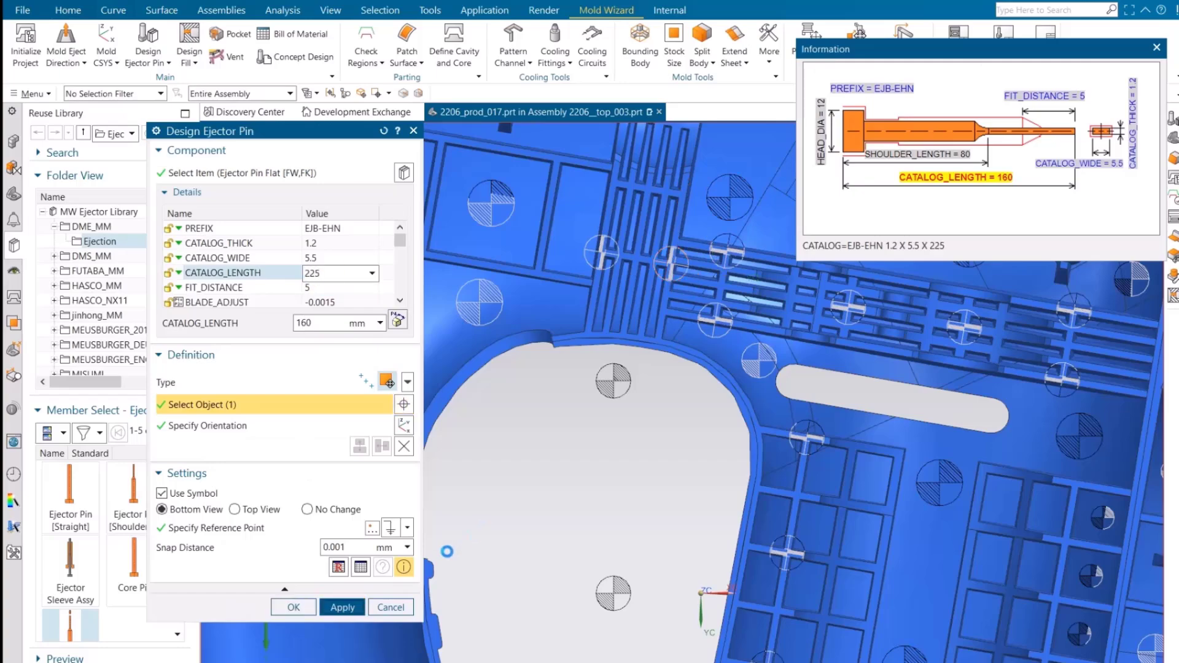
left_click(293, 608)
Convert all ejector symbols in 2206_prod_017 into actual ejector pins, blades and sleeves with Concept Design
scroll(623, 479, "down", 3)
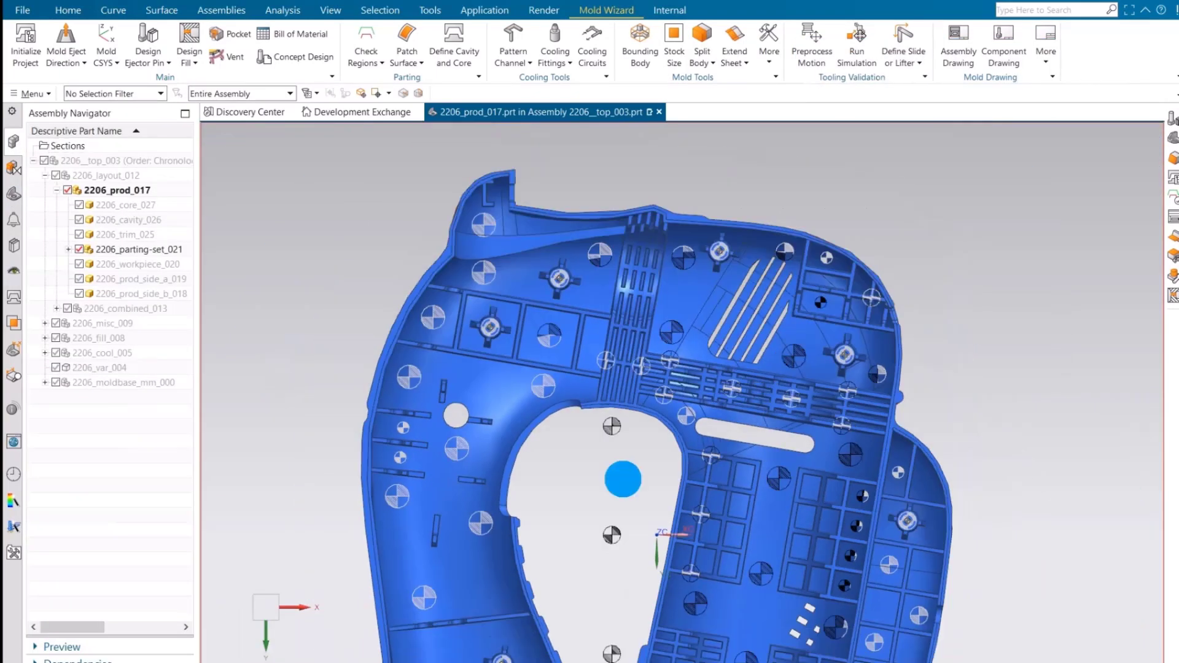
scroll(620, 356, "down", 2)
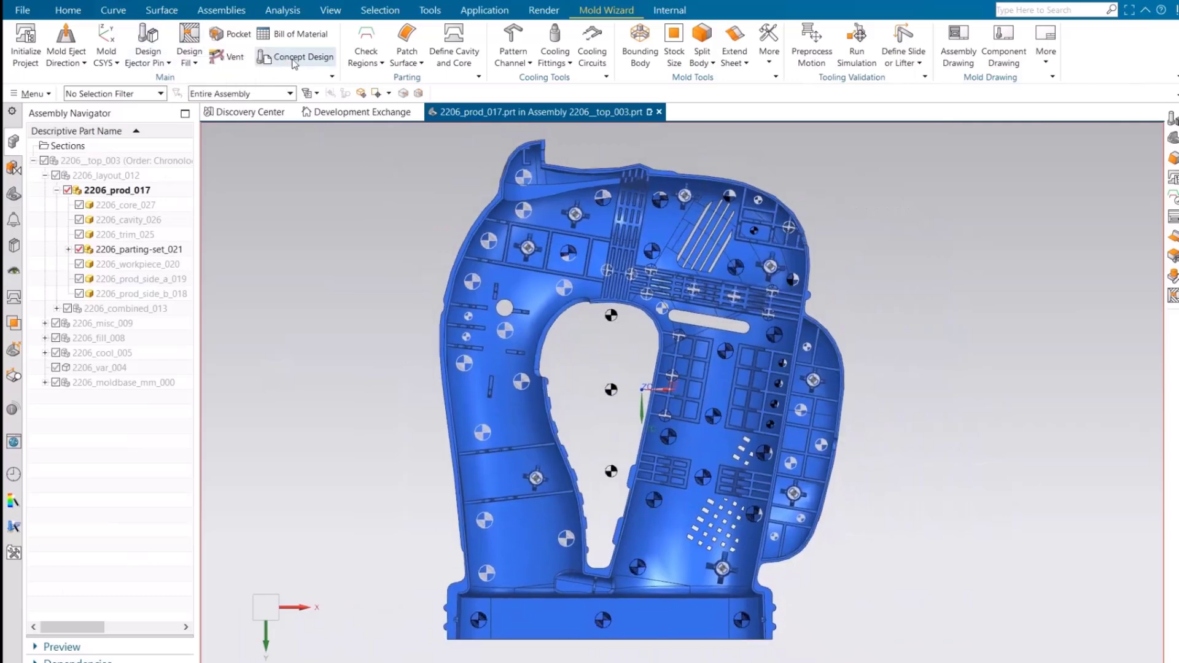
left_click(294, 58)
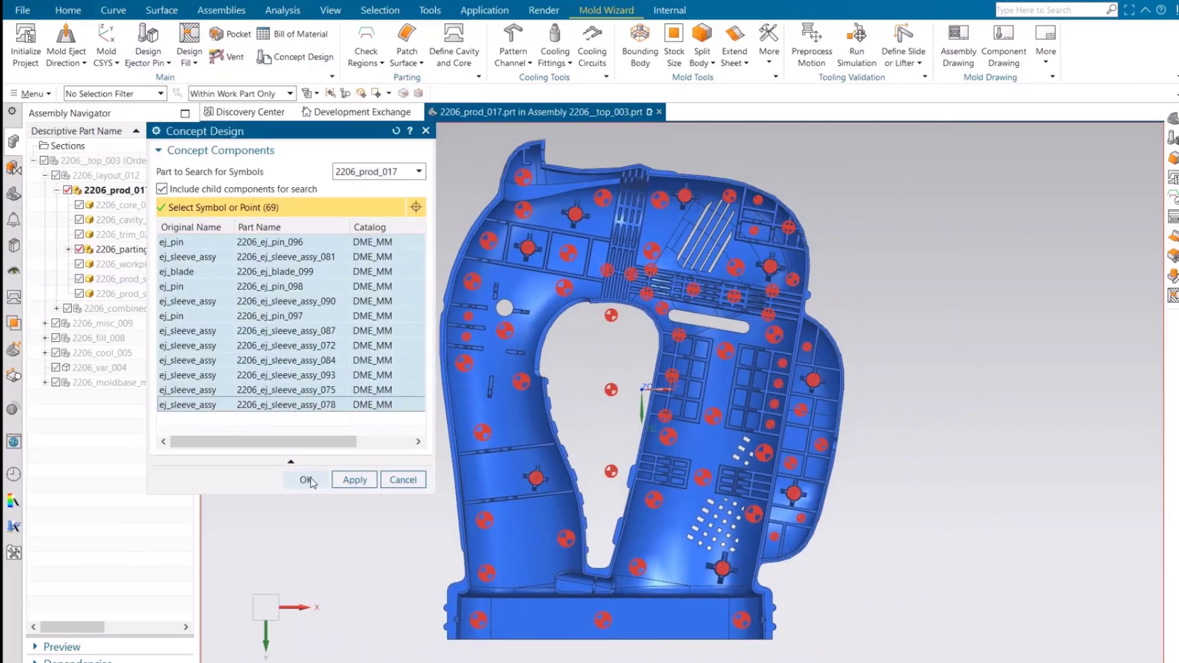
left_click(312, 483)
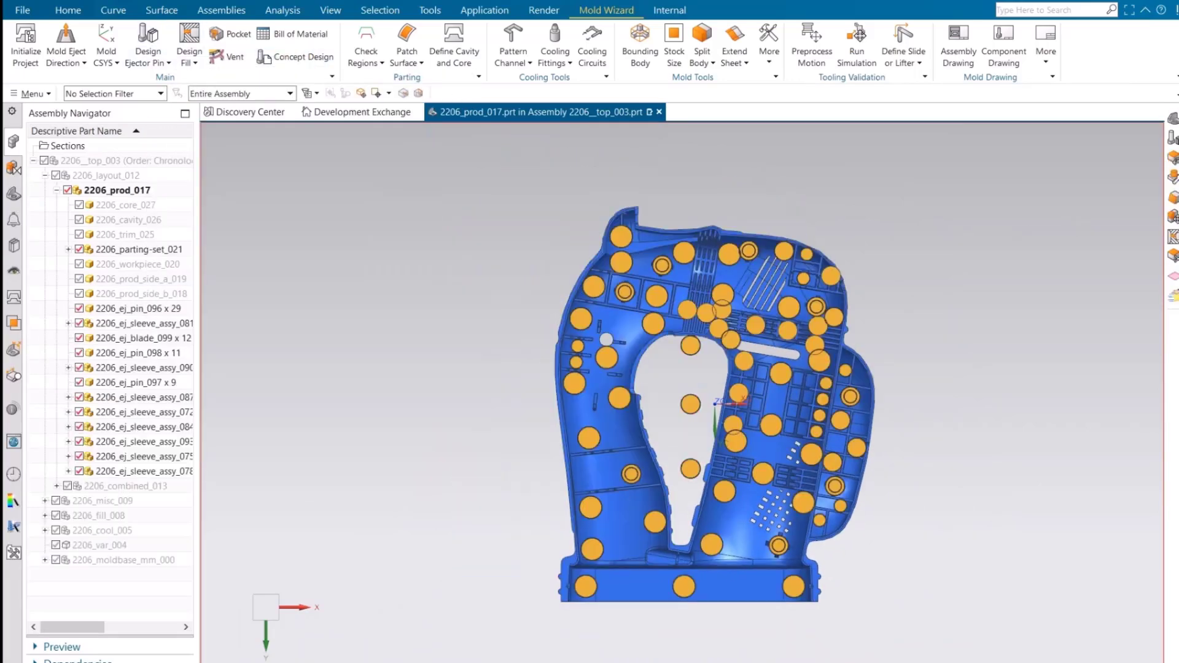
Set up Ejector Pin Post Processing with type Trim and Force Fit Distance Value enabled
middle_click_drag(905, 284, 823, 325)
left_click(168, 63)
left_click(184, 112)
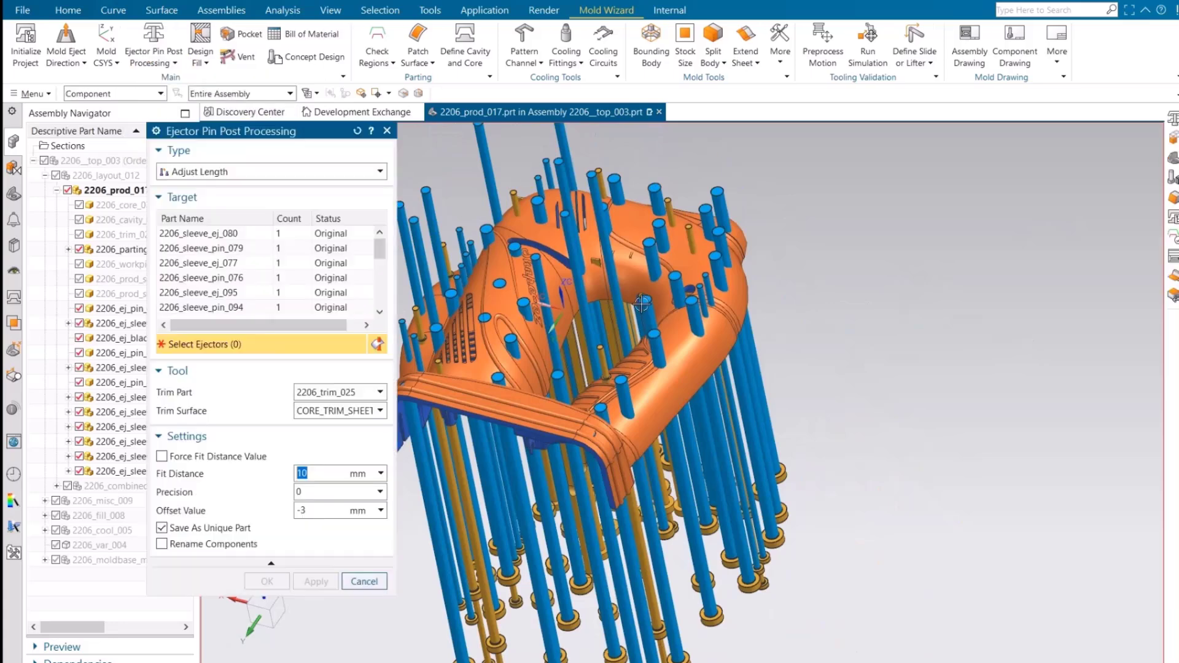
middle_click_drag(642, 304, 759, 309, "shift")
left_click(252, 173)
left_click(239, 205)
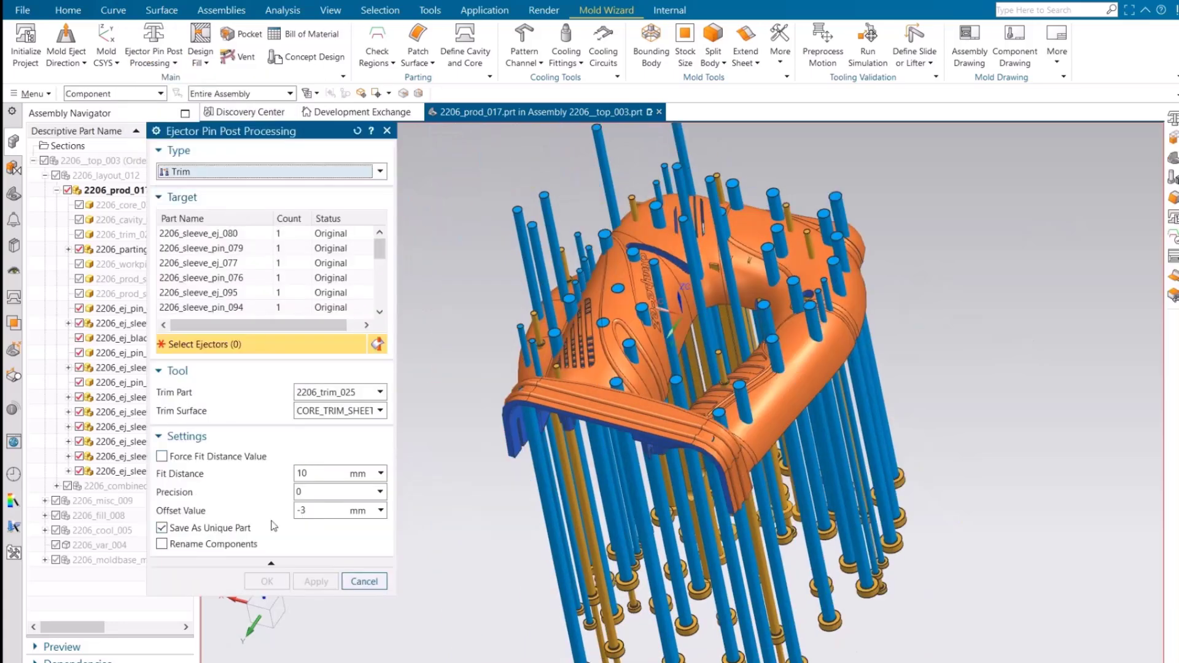
middle_click_drag(749, 462, 765, 456)
left_click(264, 460)
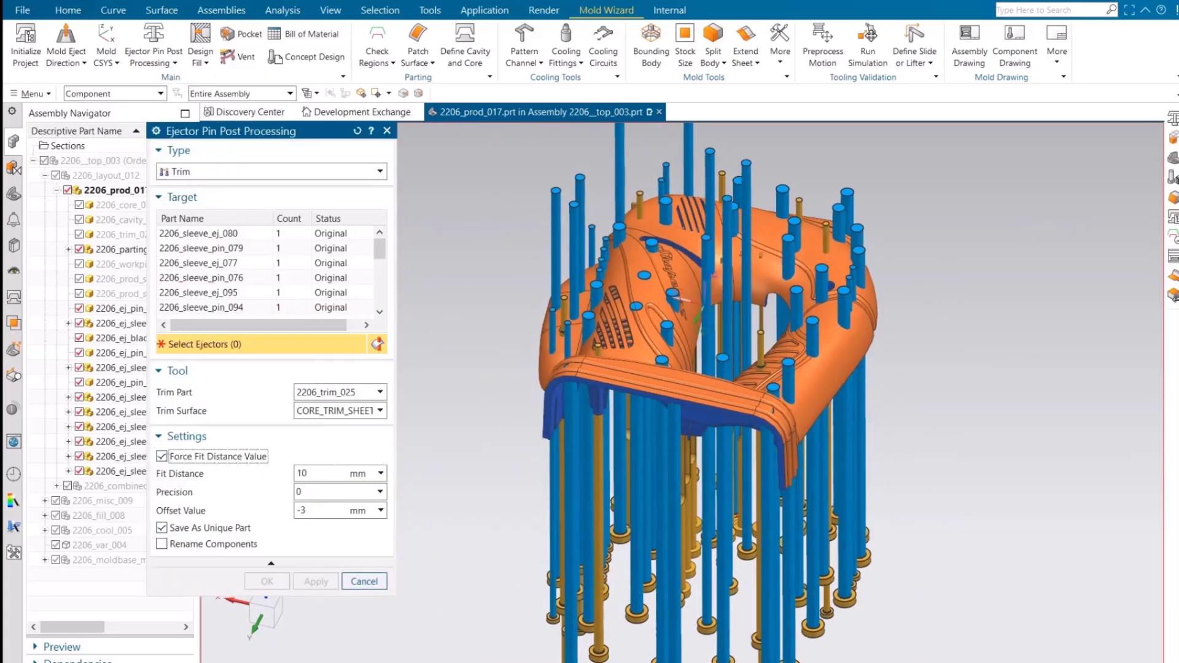
Trim all listed ejectors to the core trim sheet of 2206_trim_025 with a Fit Distance of 20 mm
left_click(303, 233)
scroll(303, 264, "down", 6)
left_click(286, 307, "shift")
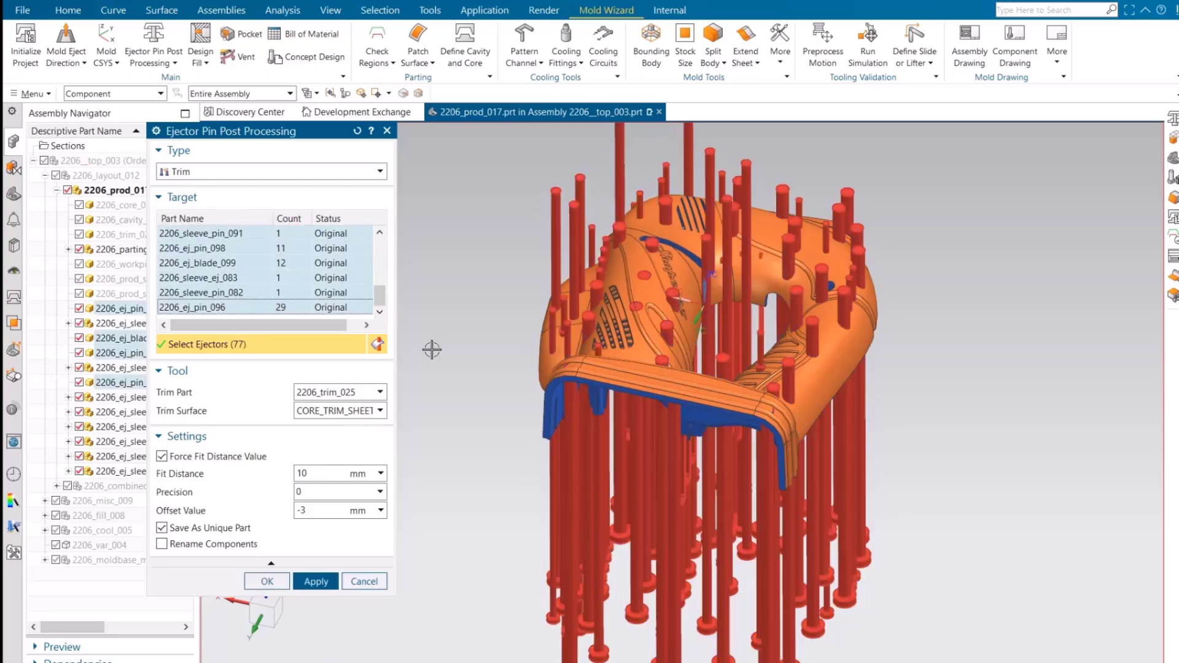
mouse_move(690, 465)
middle_mouse_down()
mouse_move(802, 425)
mouse_move(767, 442)
middle_mouse_up()
mouse_move(750, 481)
middle_mouse_down()
mouse_move(802, 425)
mouse_move(795, 433)
middle_mouse_up()
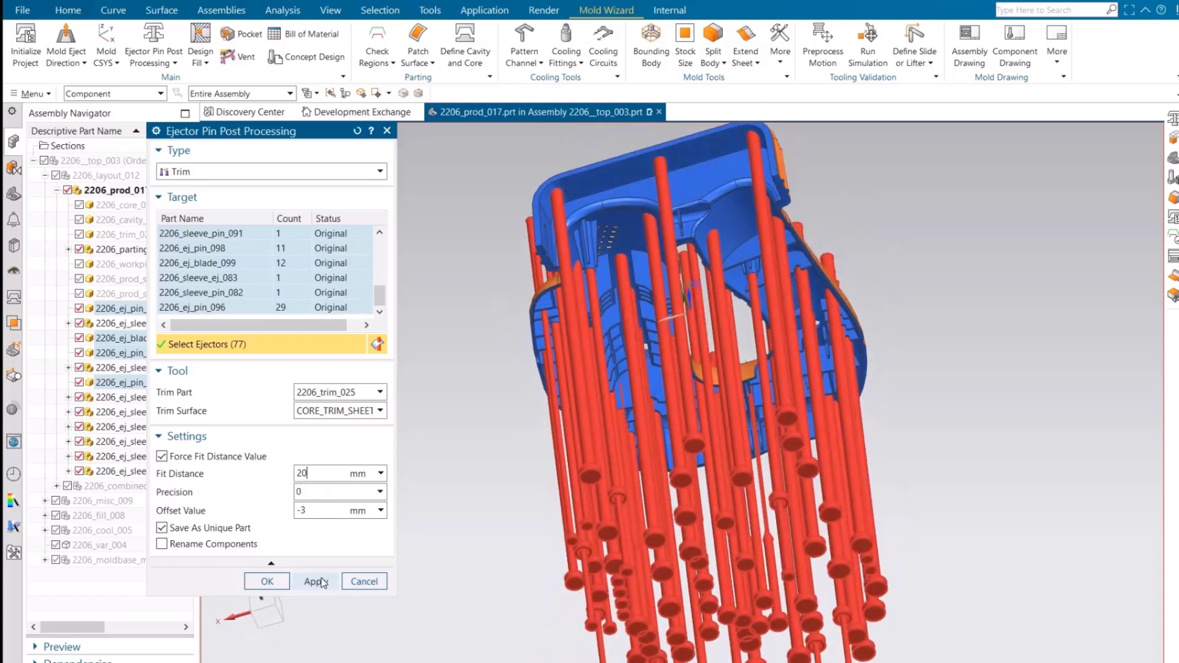
left_click(317, 581)
mouse_move(798, 491)
middle_mouse_down()
mouse_move(854, 519)
mouse_move(863, 544)
mouse_move(786, 468)
middle_mouse_up()
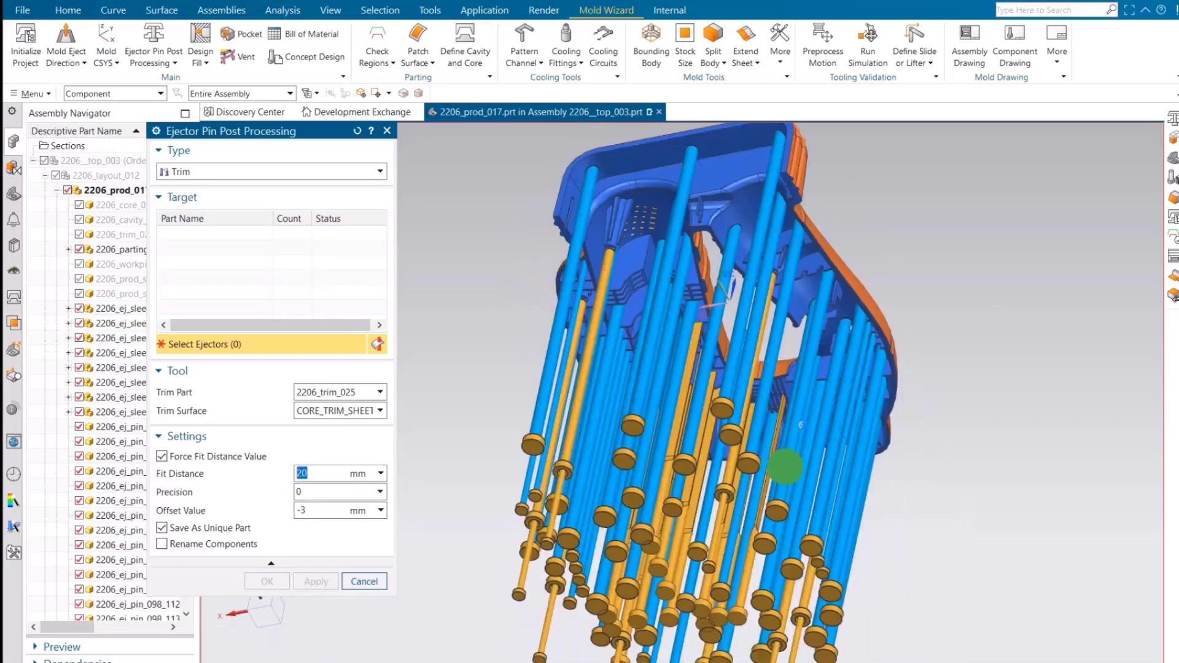
key("Escape")
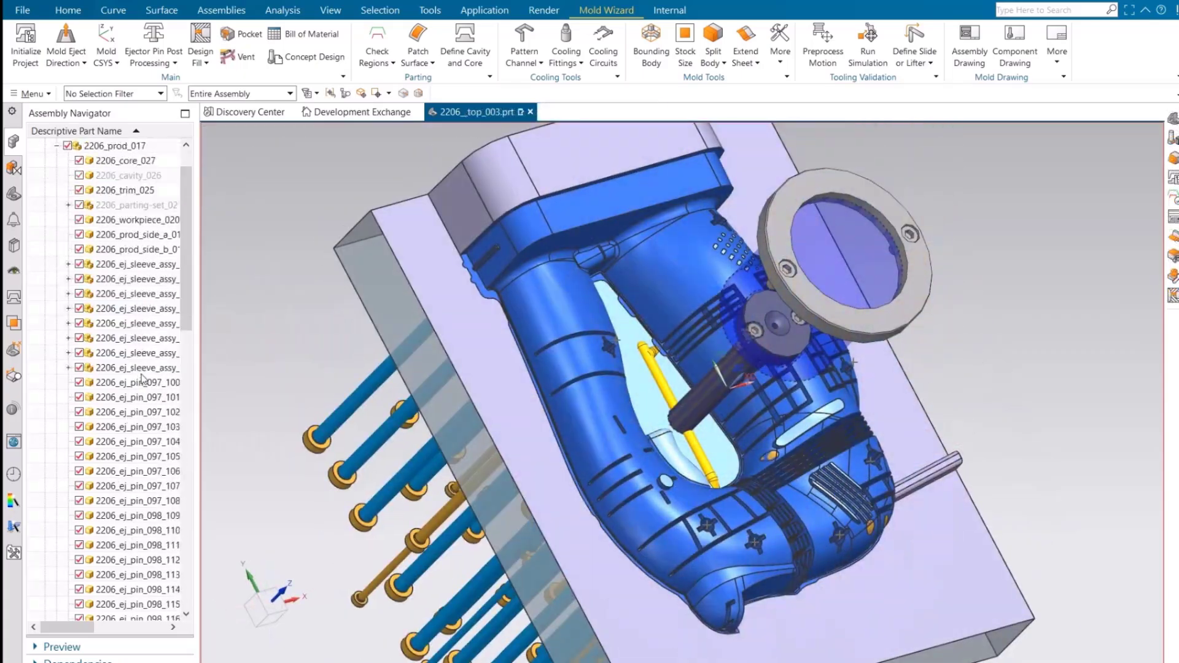
In the 2206__top_003 assembly, collapse 2206_prod_017, hide 2206_misc_009 and select 2206_prod_017
scroll(141, 379, "up", 1)
left_click(56, 190)
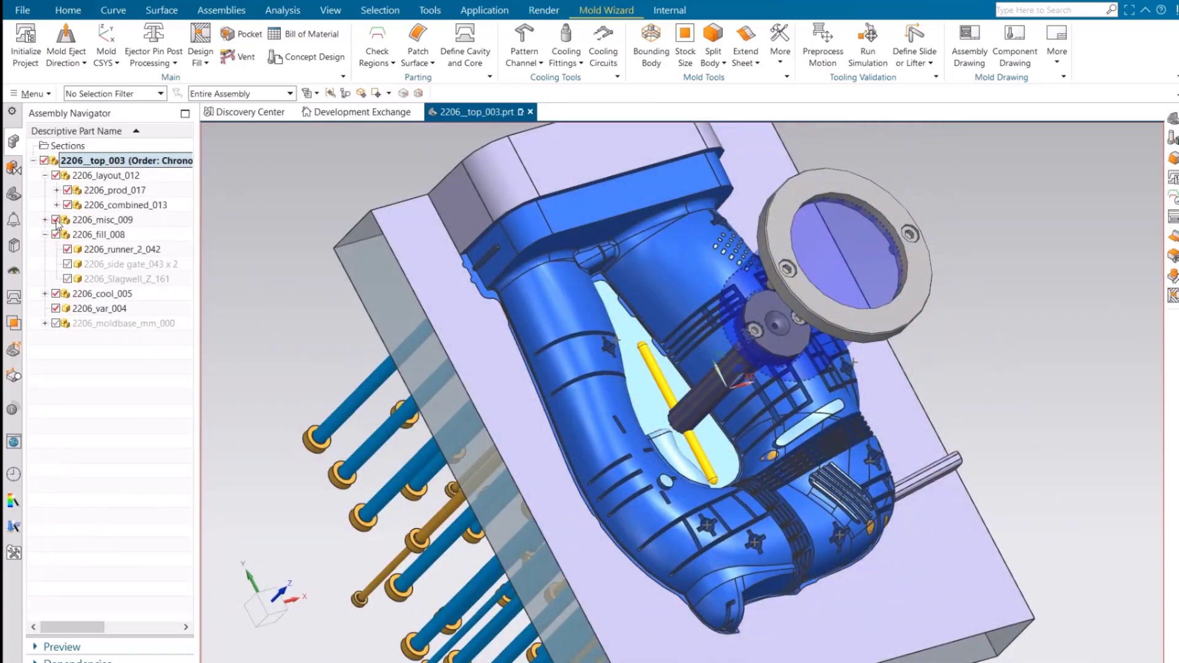
left_click(56, 219)
left_click(114, 189)
middle_click_drag(614, 337, 747, 470)
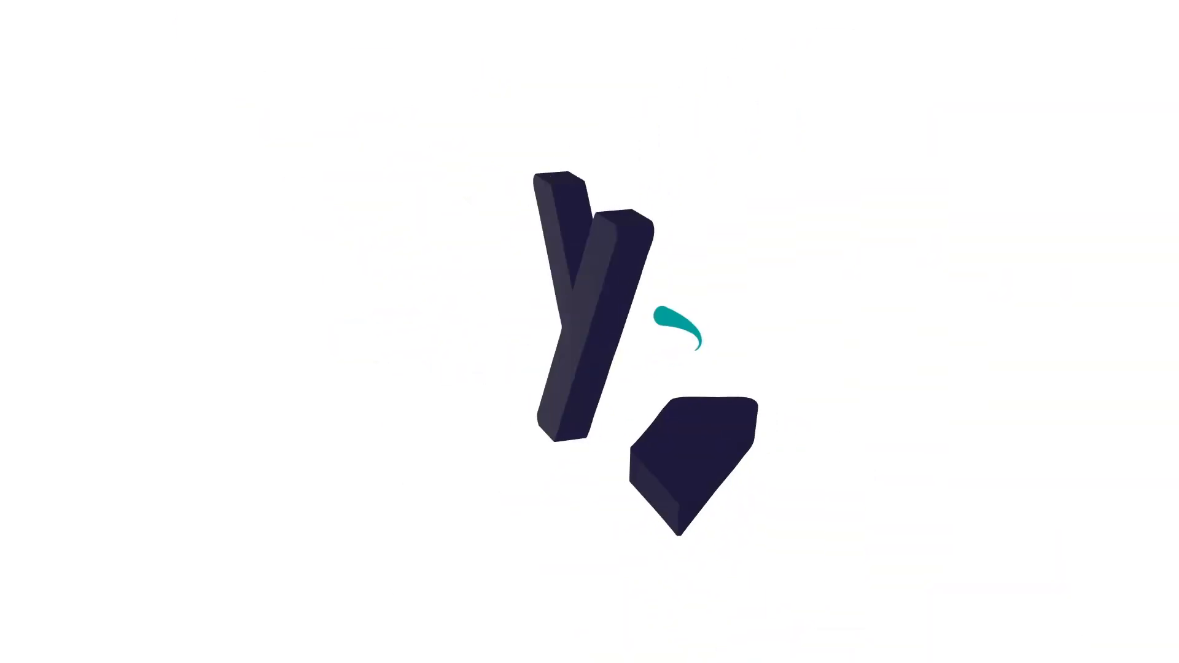